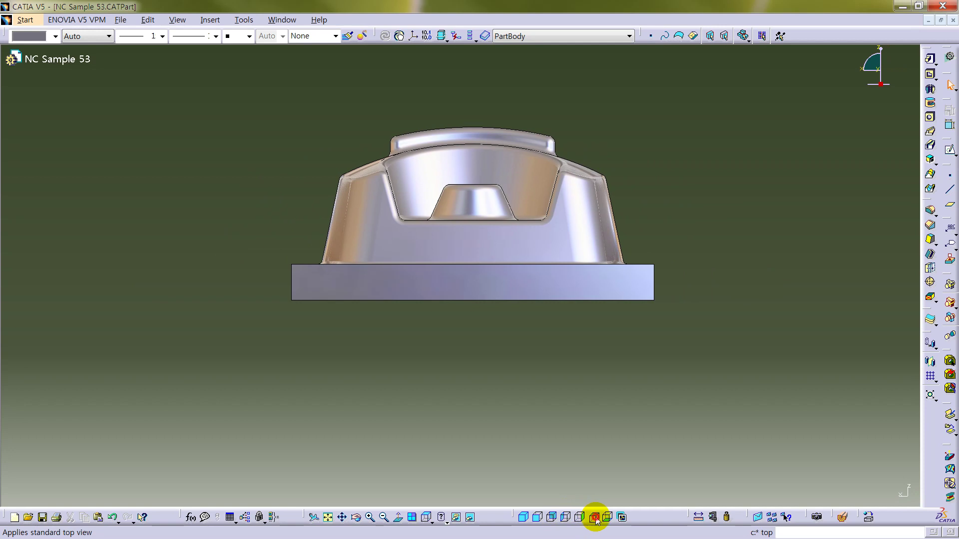
# Step: Examine the finished NC Sample 53 part from the top, in the multi-view layout and in isometric orientation
pyautogui.click(595, 517)
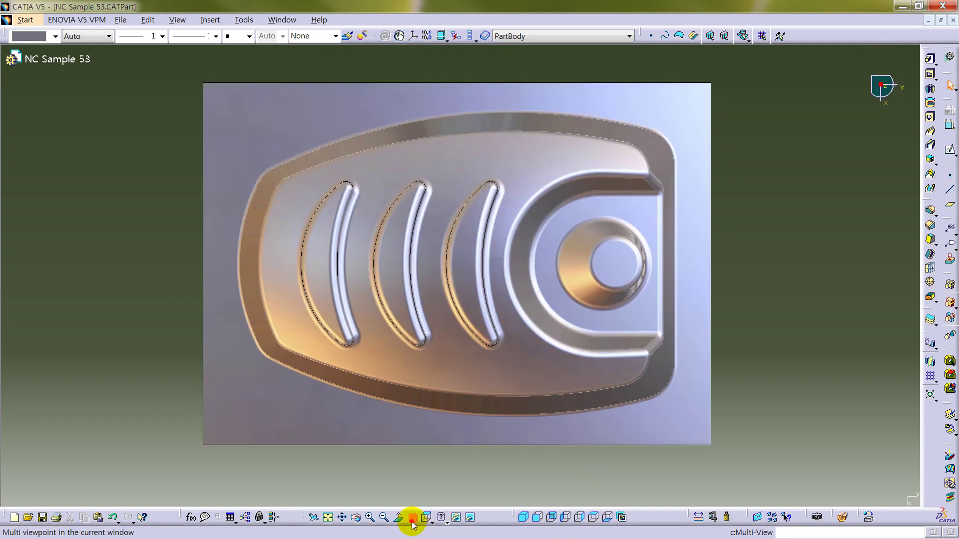
pyautogui.click(412, 517)
pyautogui.click(397, 236)
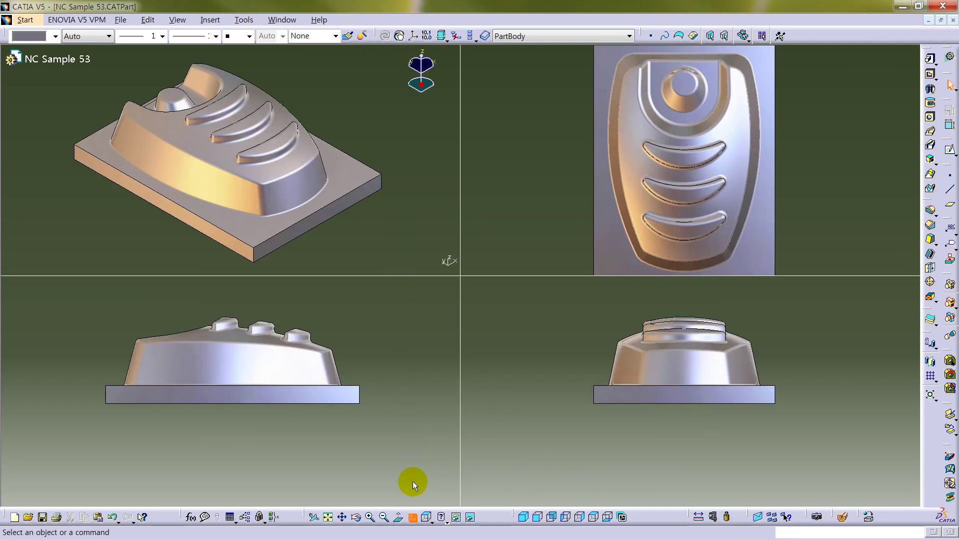
pyautogui.click(412, 517)
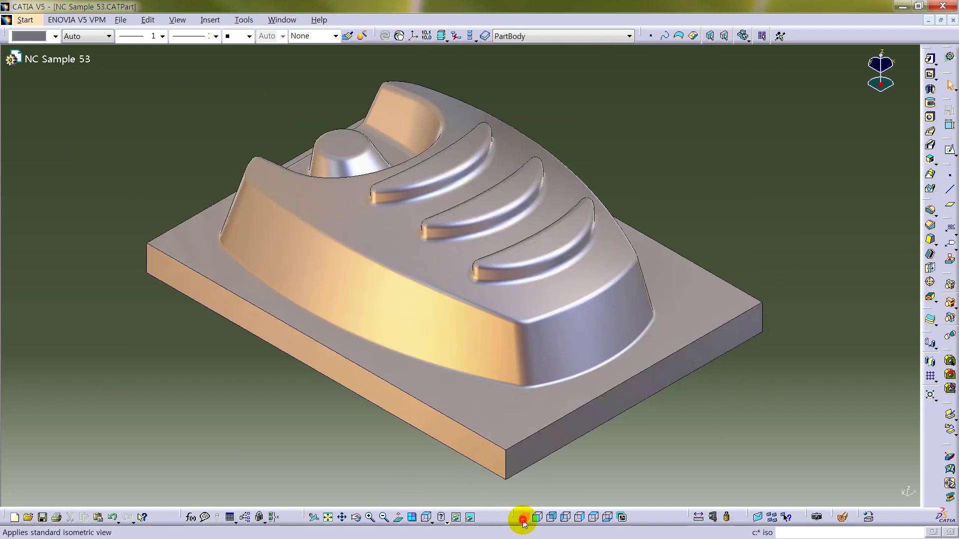
pyautogui.moveTo(624, 424); pyautogui.dragTo(791, 204, button='middle')
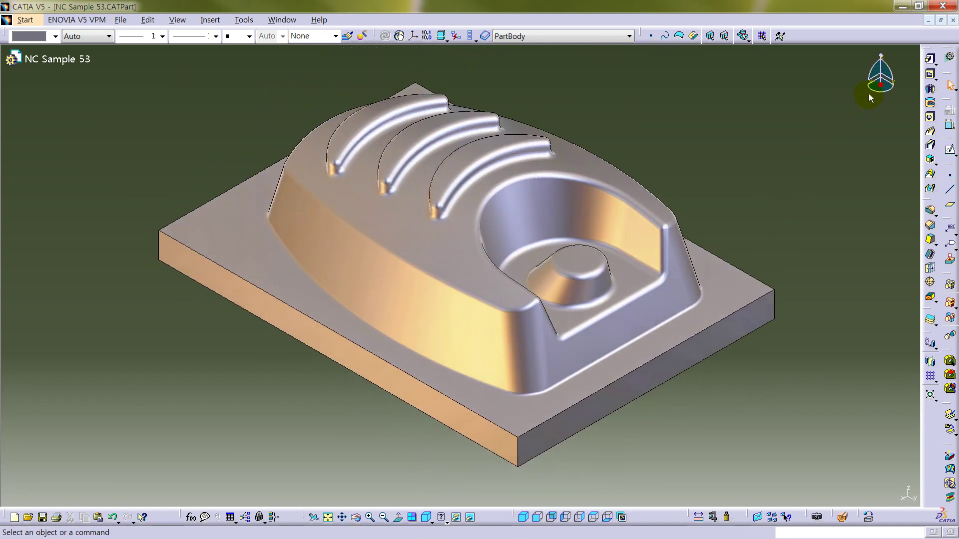
# Step: Close the NC Sample 53 part, saving its changes, and tile the remaining document windows vertically
pyautogui.click(951, 20)
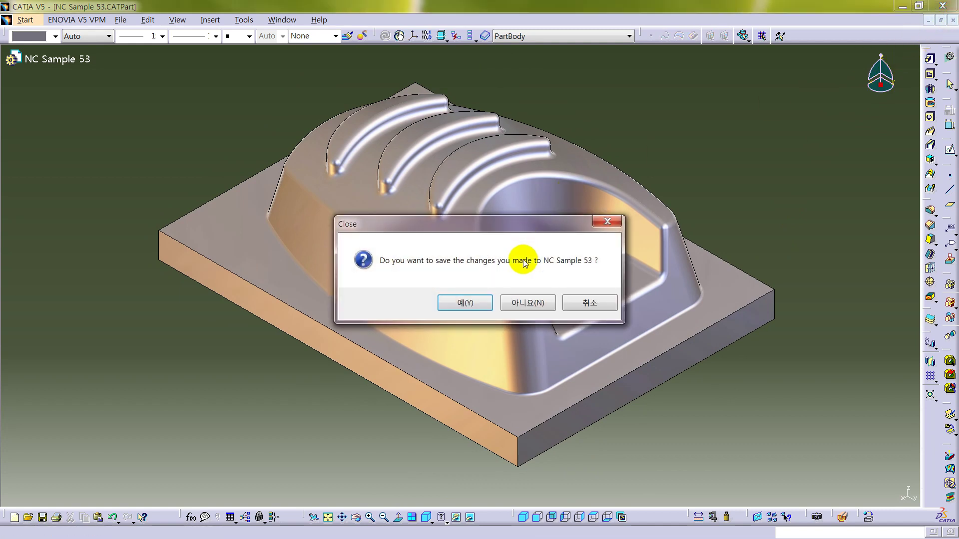
pyautogui.click(463, 305)
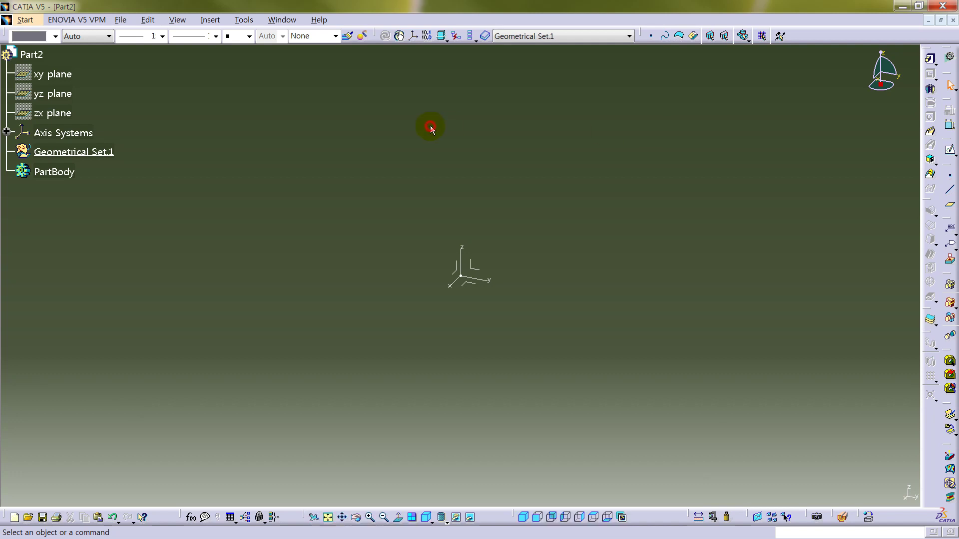
pyautogui.click(280, 20)
pyautogui.click(293, 58)
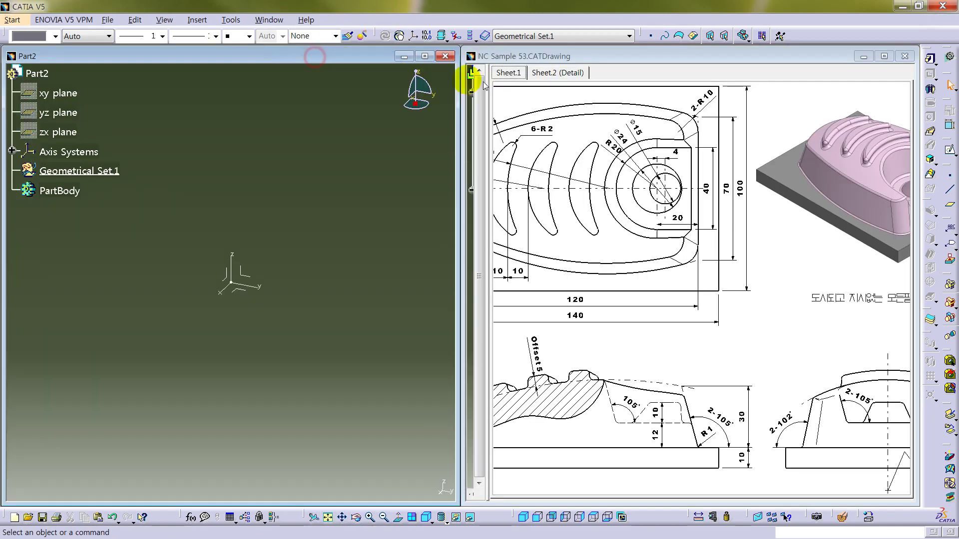
# Step: Enlarge the NC Sample 53 drawing to examine its dimensioned views, then return to the empty Part2 document
pyautogui.moveTo(645, 339); pyautogui.dragTo(762, 343, button='middle')
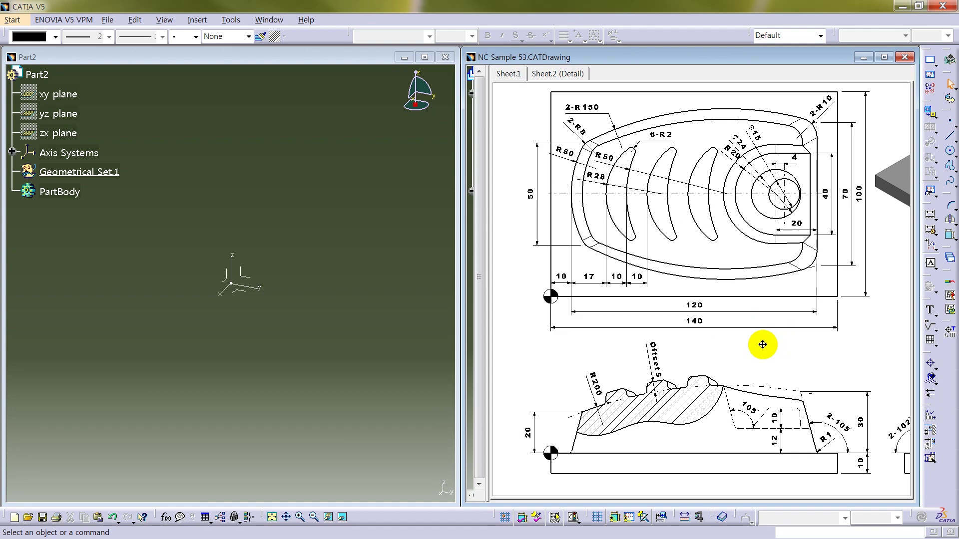
pyautogui.doubleClick(724, 58)
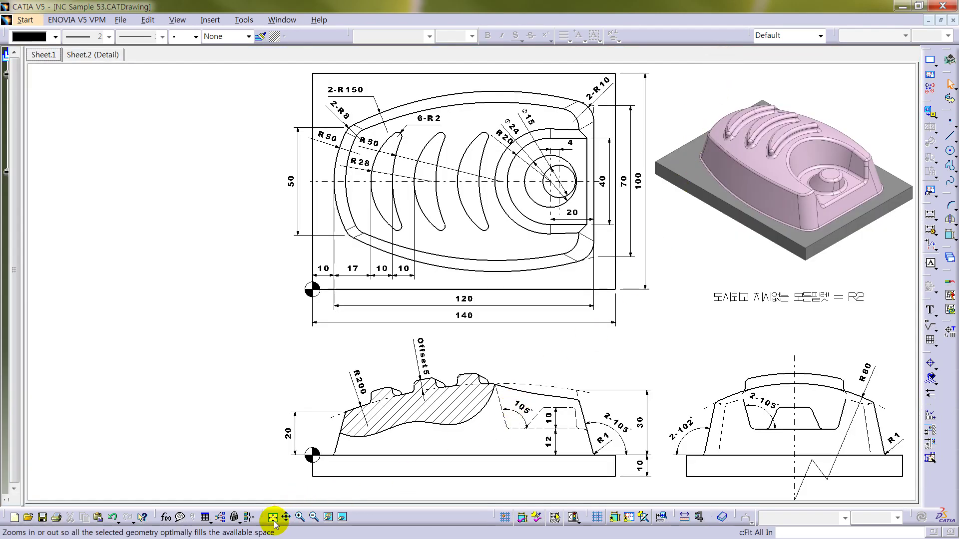
pyautogui.click(272, 517)
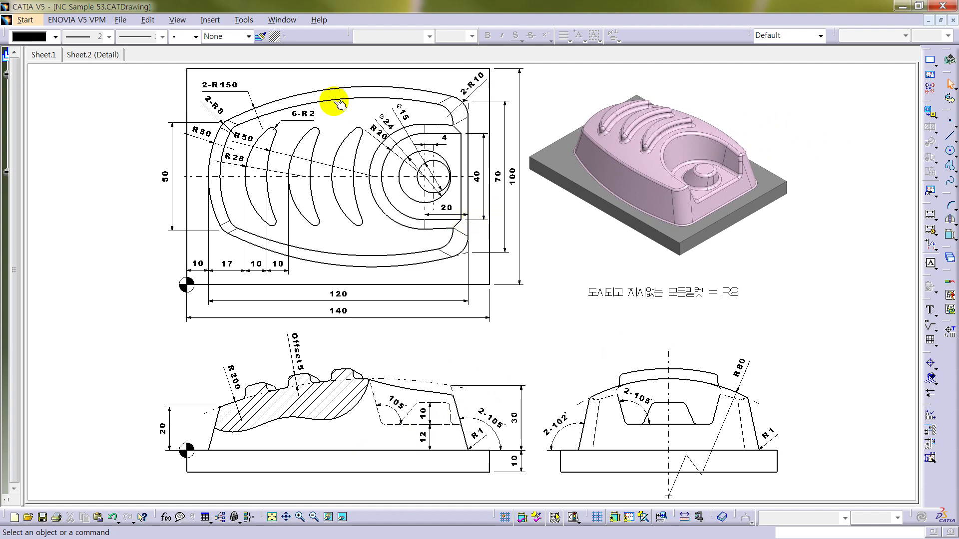
pyautogui.click(281, 21)
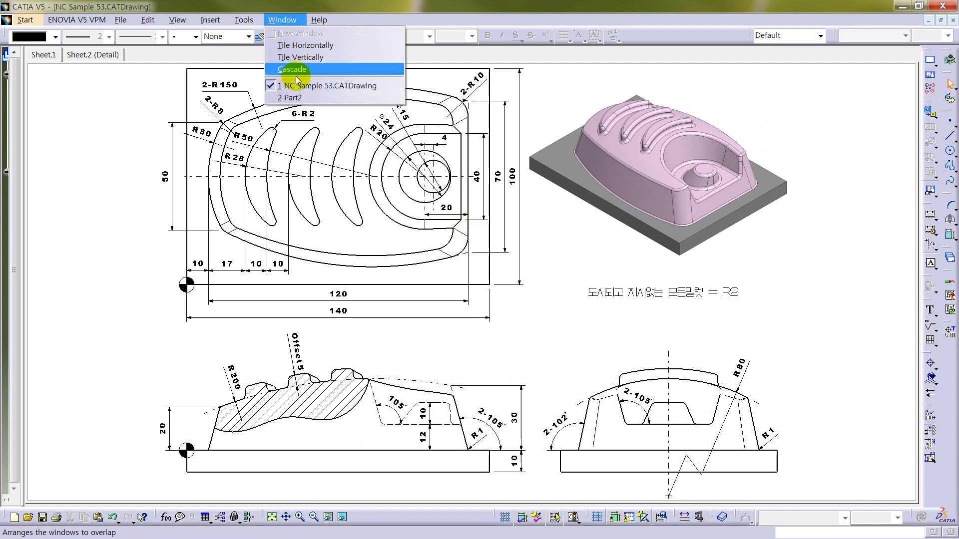
pyautogui.click(298, 98)
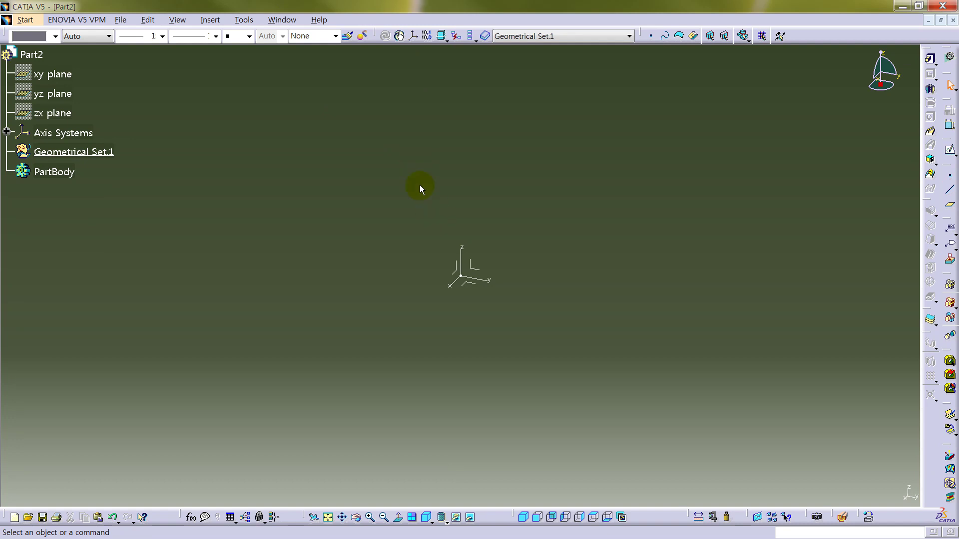
# Step: Make PartBody the in-work object and open a positioned sketch on the XY plane with the V direction reversed and the axes swapped
pyautogui.rightClick(69, 181)
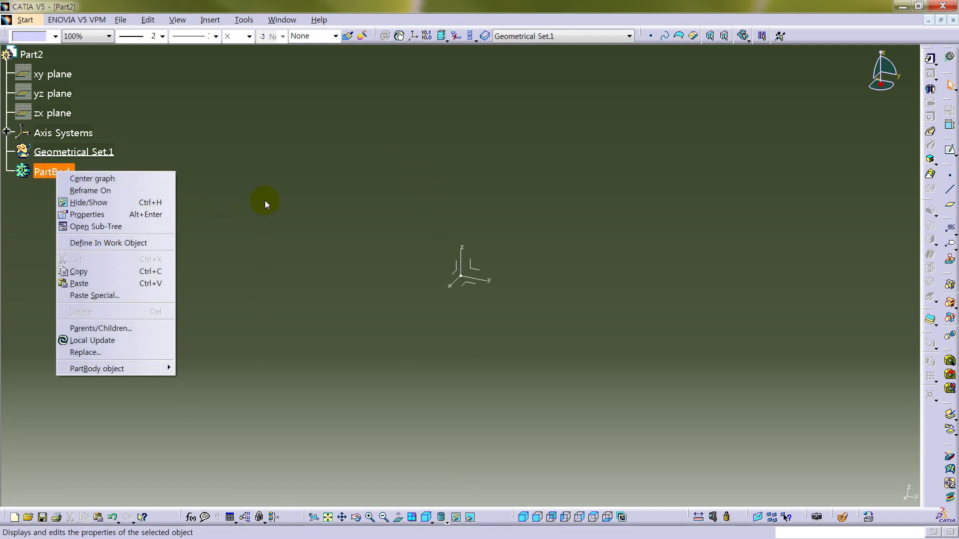
pyautogui.click(127, 243)
pyautogui.click(474, 286)
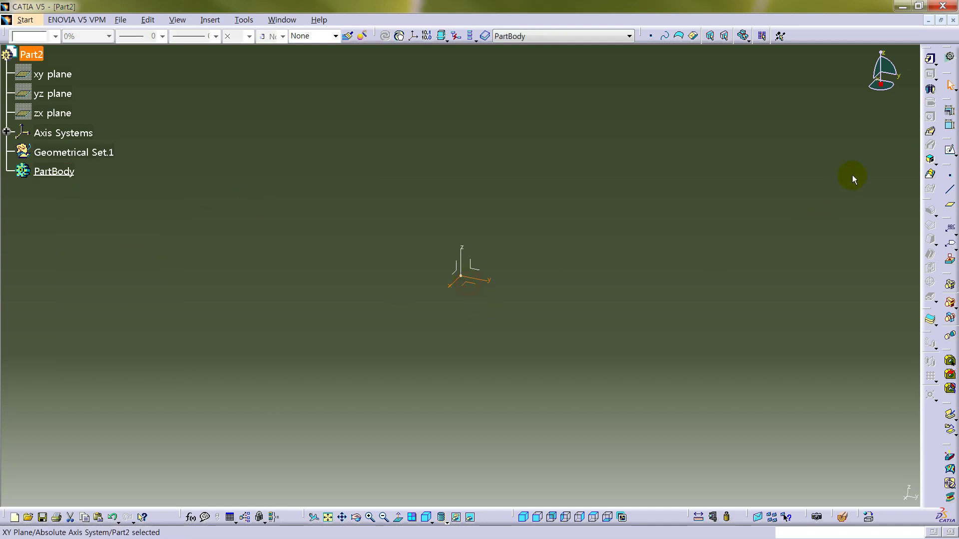
pyautogui.click(951, 149)
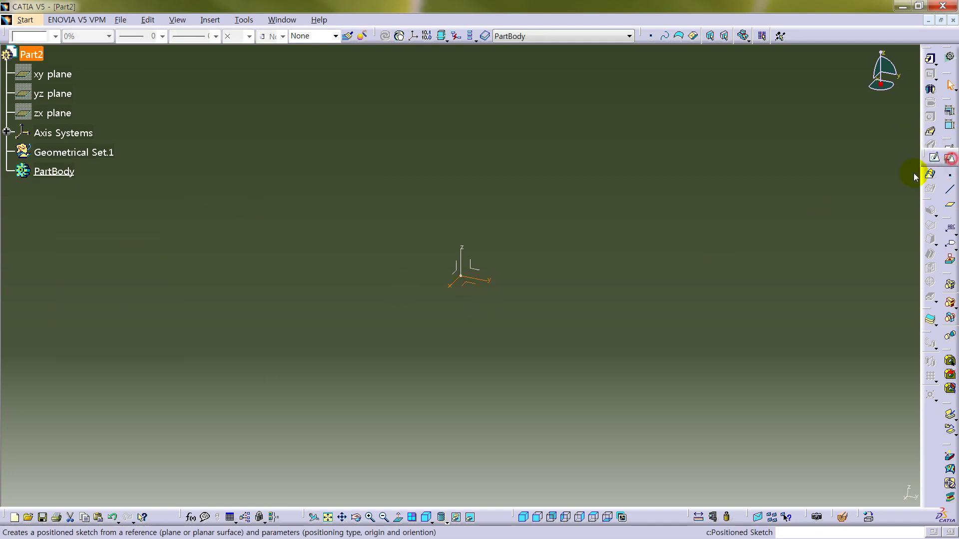
pyautogui.click(948, 166)
pyautogui.click(853, 373)
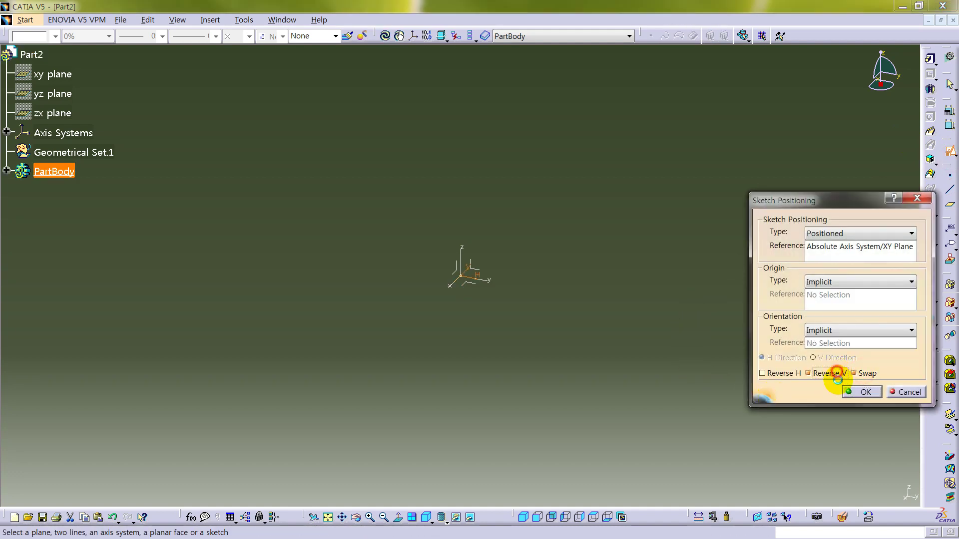
pyautogui.click(861, 391)
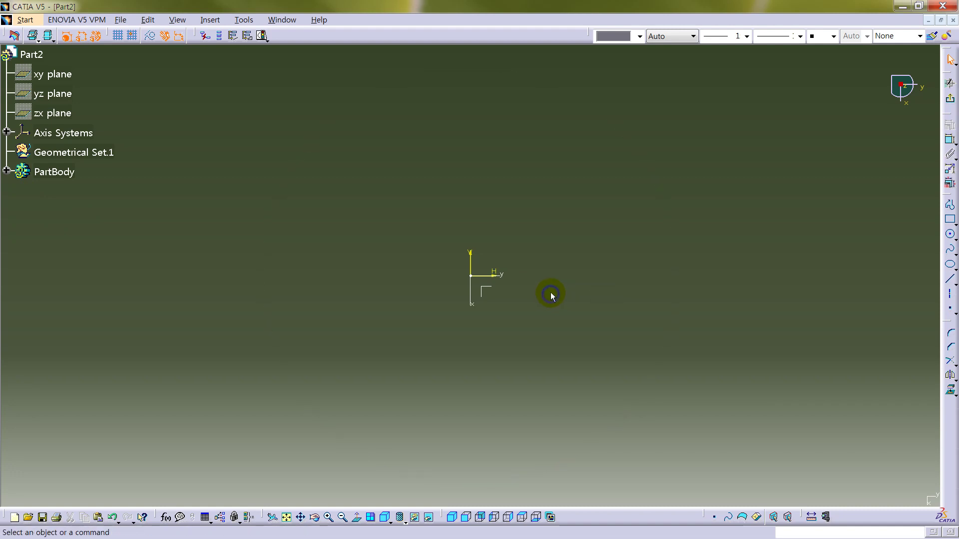
# Step: Show the sketch grid and draw a centered rectangle about 188 mm wide and 125 mm high around the origin
pyautogui.click(118, 35)
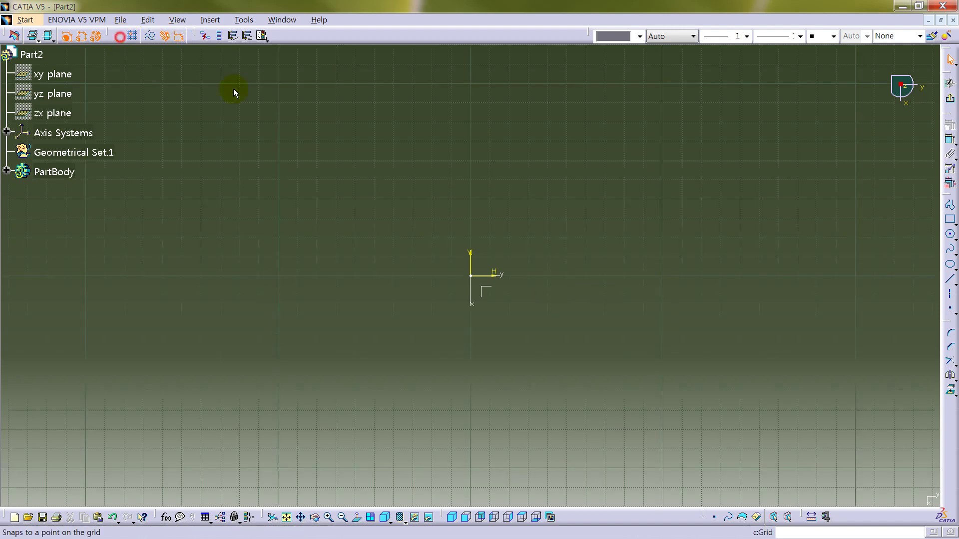
pyautogui.click(663, 301)
pyautogui.click(954, 223)
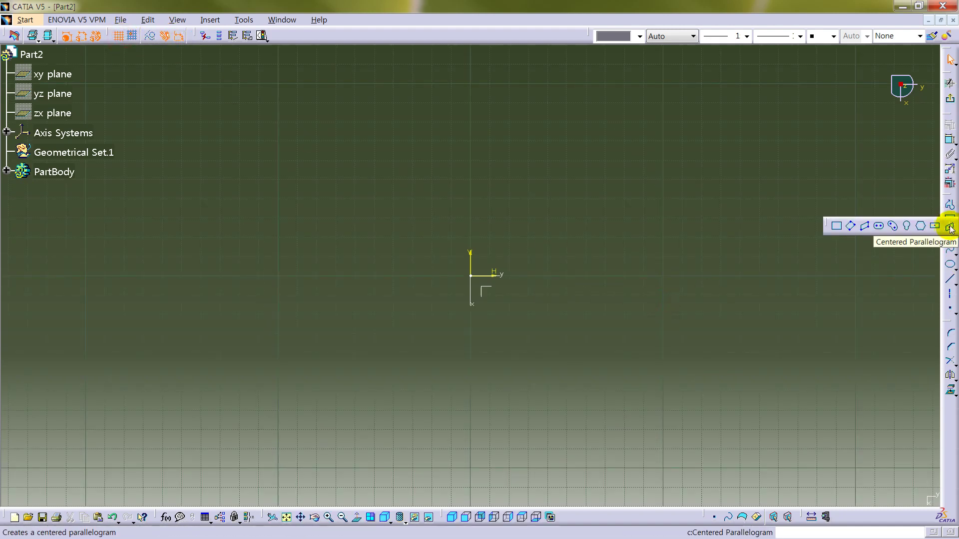
pyautogui.click(934, 226)
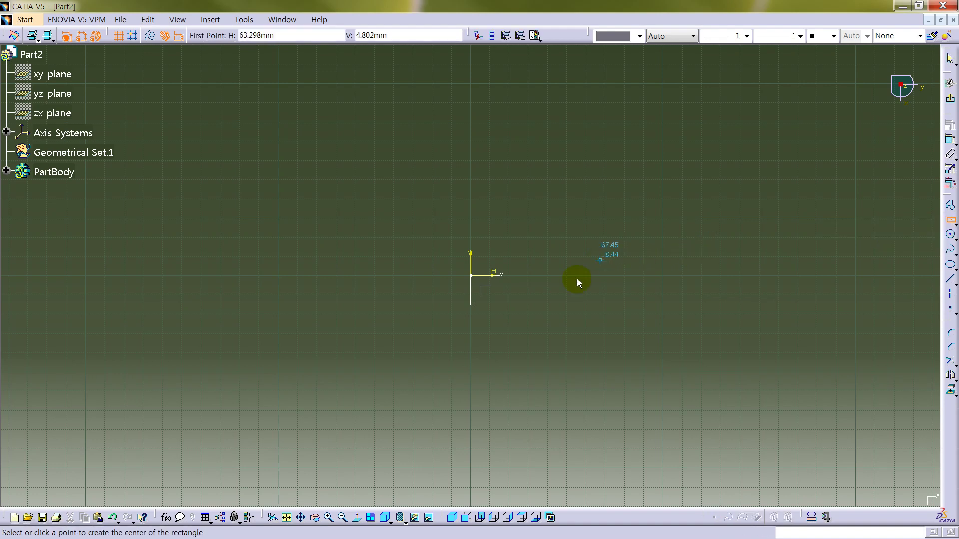
pyautogui.click(469, 277)
pyautogui.click(651, 395)
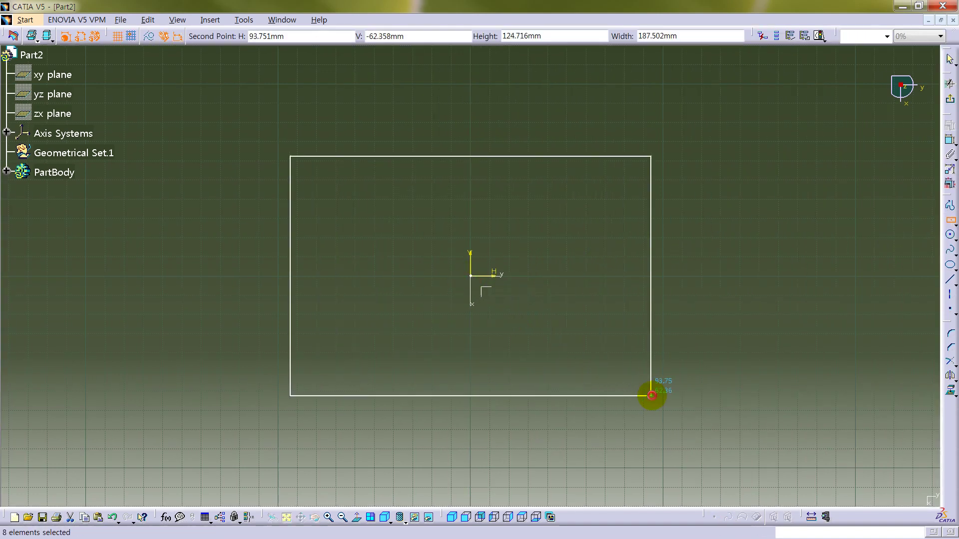
pyautogui.click(916, 169)
# Step: Dimension the rectangle's vertical side and set its height to 100 mm
pyautogui.click(947, 140)
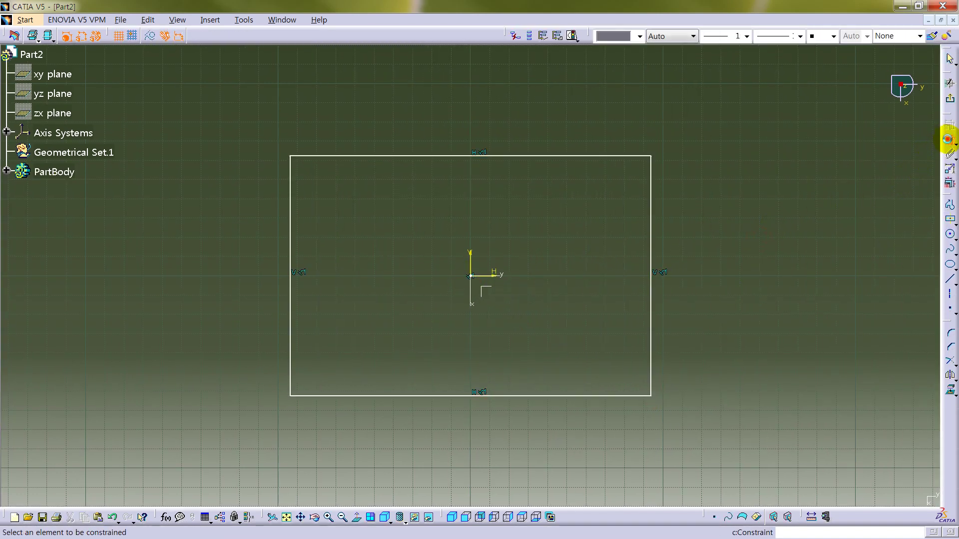
pyautogui.click(652, 242)
pyautogui.doubleClick(685, 247)
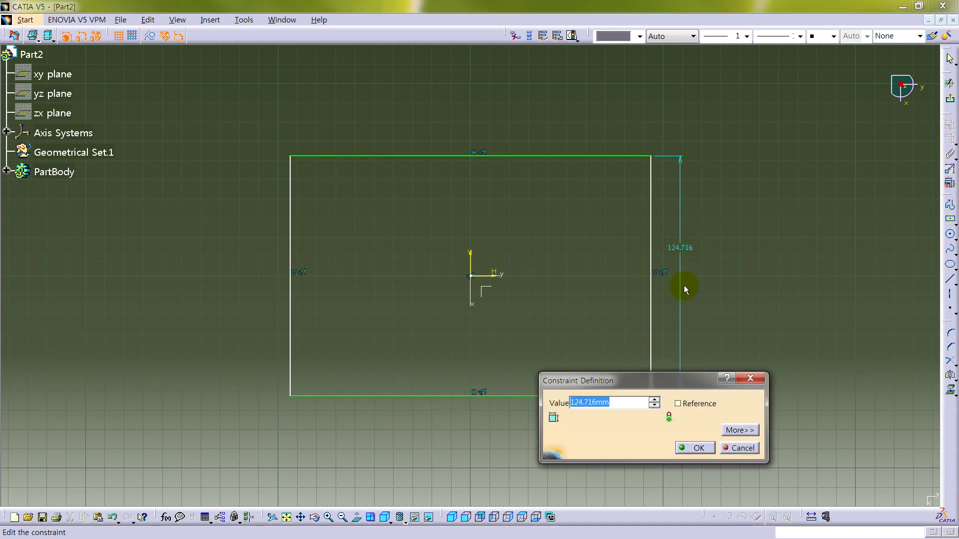
pyautogui.write('100')
pyautogui.press('Return')
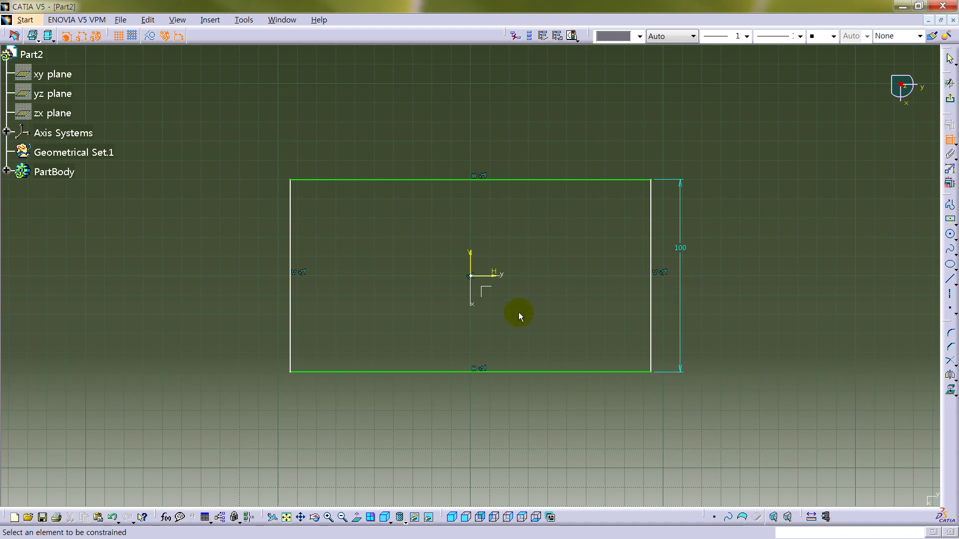
# Step: Dimension the rectangle's horizontal side and set its width to 140 mm
pyautogui.click(520, 372)
pyautogui.click(490, 426)
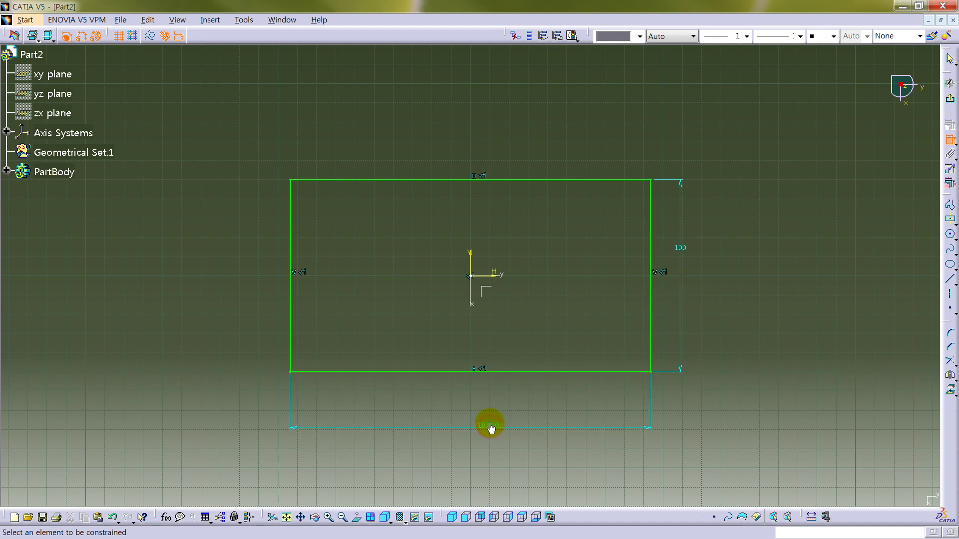
pyautogui.doubleClick(489, 426)
pyautogui.write('140')
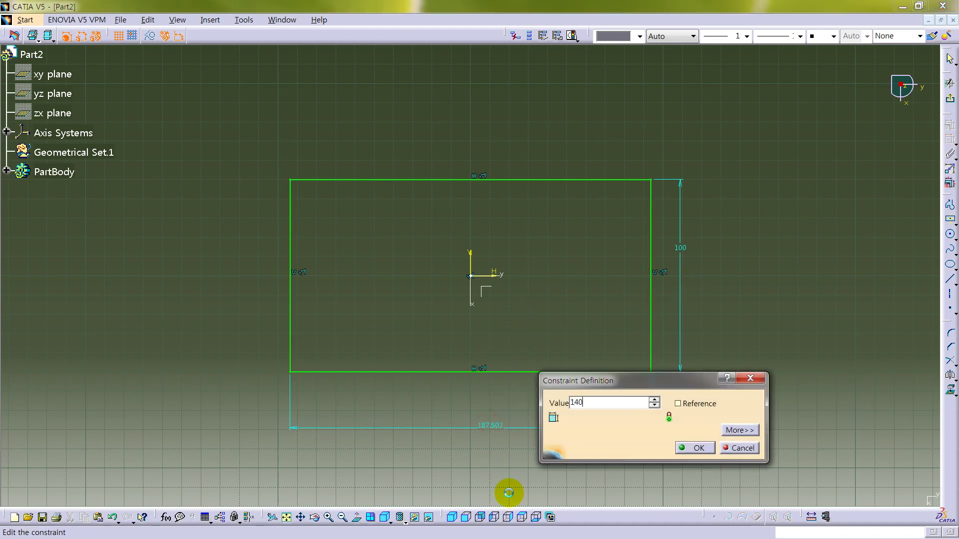
pyautogui.press('Return')
pyautogui.moveTo(516, 284)
pyautogui.mouseDown(button='middle')
pyautogui.moveTo(490, 273)
pyautogui.moveTo(546, 223)
pyautogui.mouseUp(button='middle')
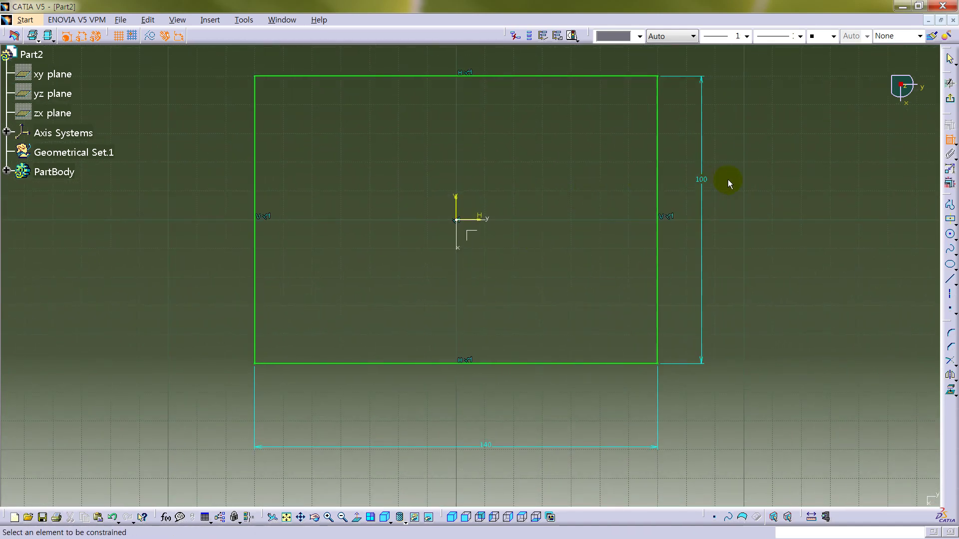
# Step: Draw an arc of about 78 mm radius inside the rectangle, centered on the H axis and bulging toward the left side
pyautogui.click(952, 236)
pyautogui.click(936, 242)
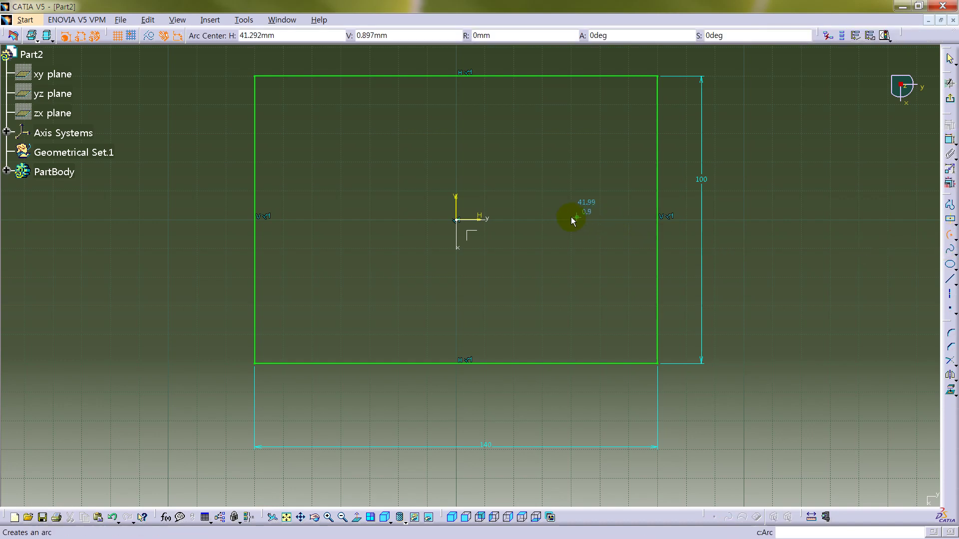
pyautogui.click(555, 218)
pyautogui.click(343, 151)
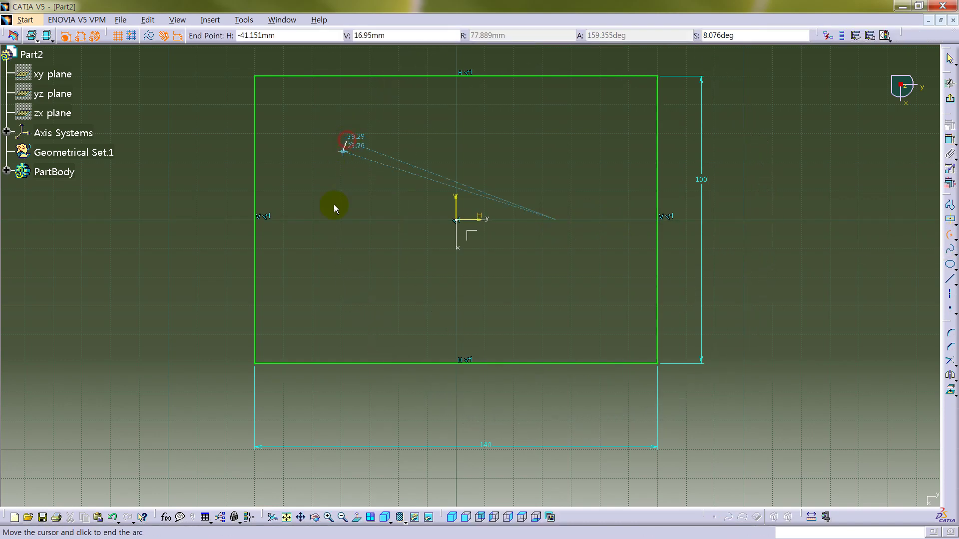
pyautogui.click(372, 289)
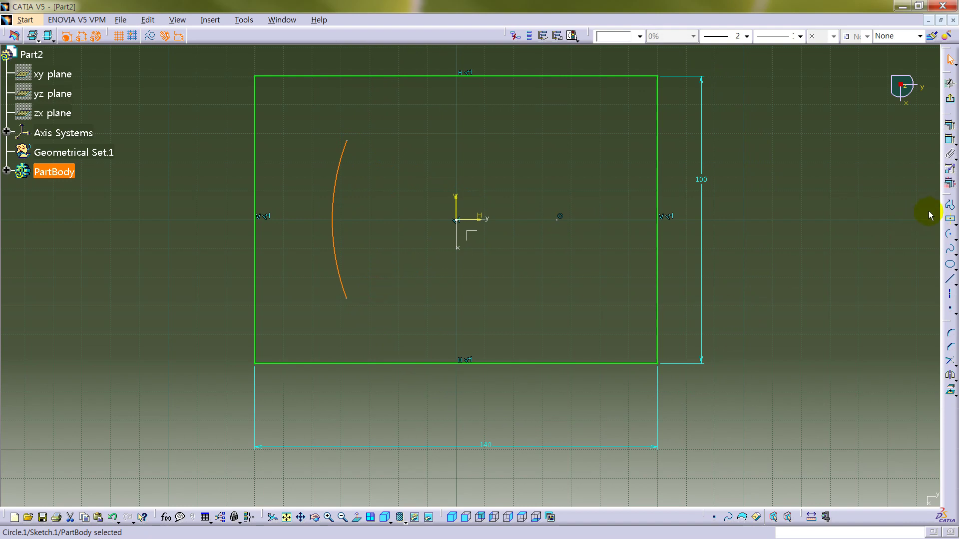
# Step: Sketch a profile with a vertical line about 47 mm right of the origin and a three-point arc from its upper end to the existing arc's upper endpoint
pyautogui.click(948, 205)
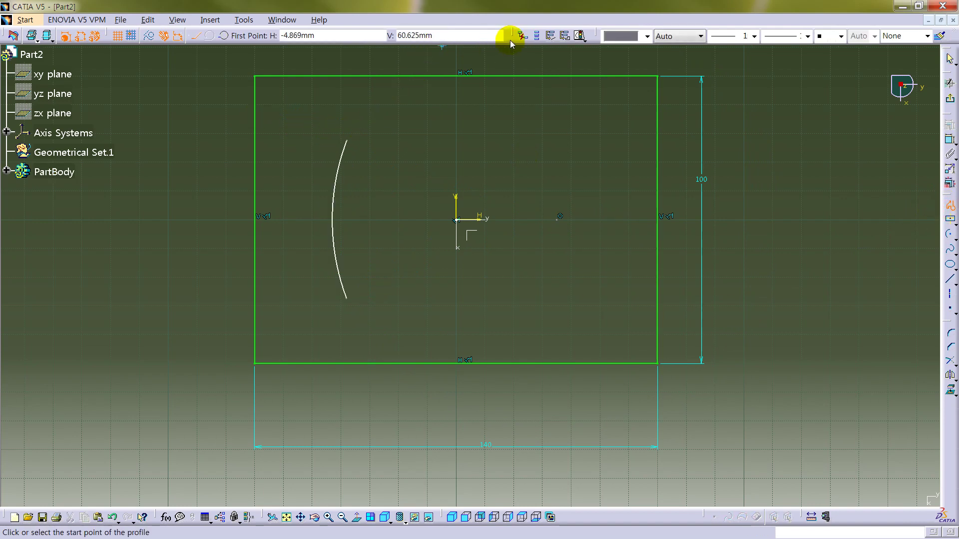
pyautogui.click(591, 318)
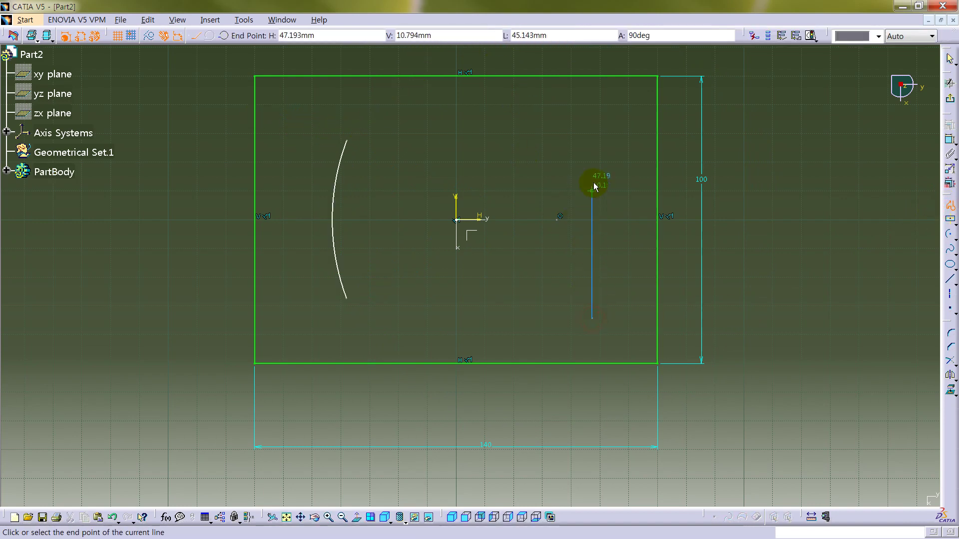
pyautogui.click(592, 129)
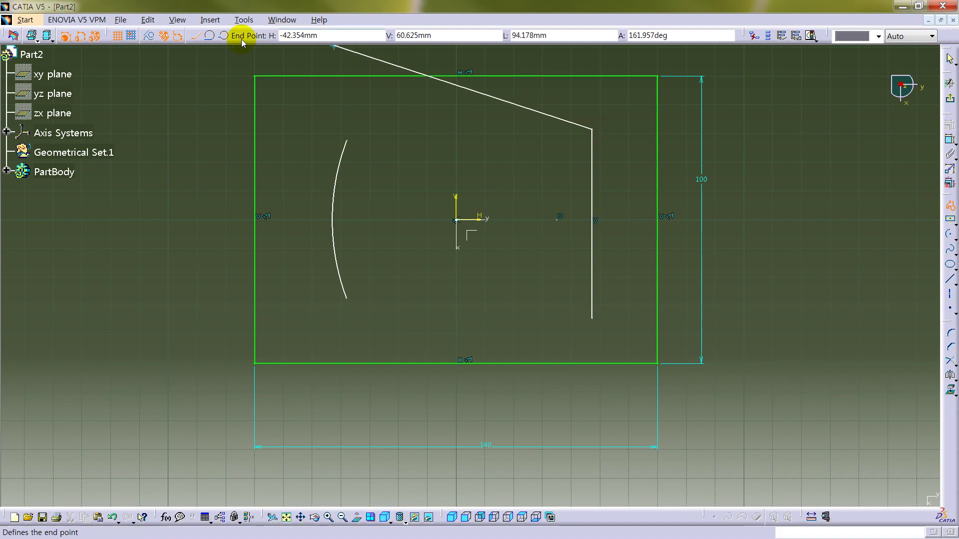
pyautogui.click(223, 36)
pyautogui.click(454, 108)
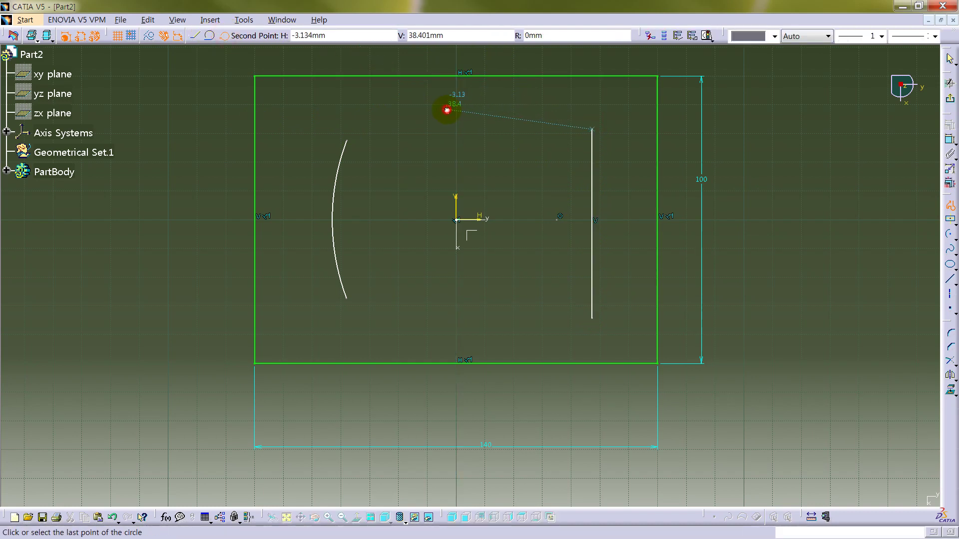
pyautogui.click(350, 143)
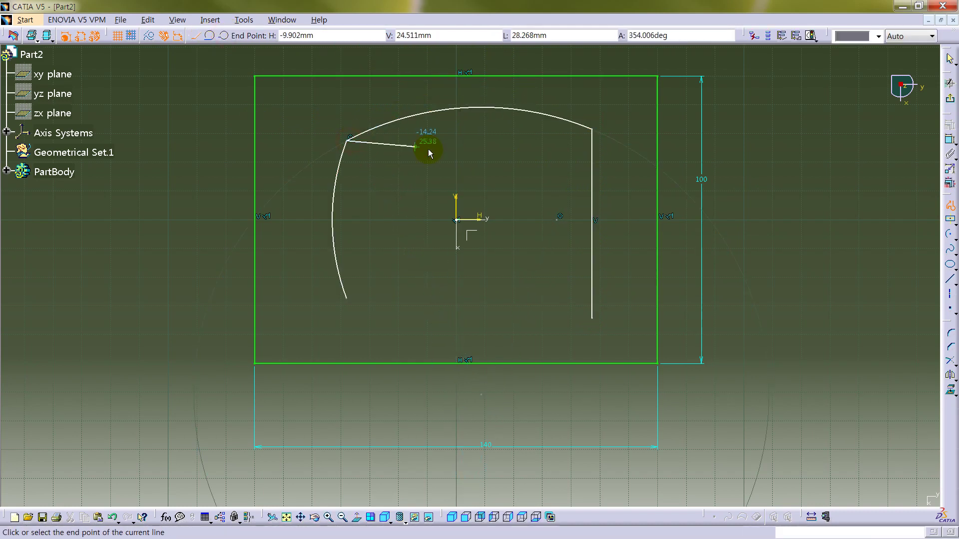
# Step: End the profile drawing and delete the constraint at the corner where the left arc meets the upper arc
pyautogui.click(950, 204)
pyautogui.press('Escape')
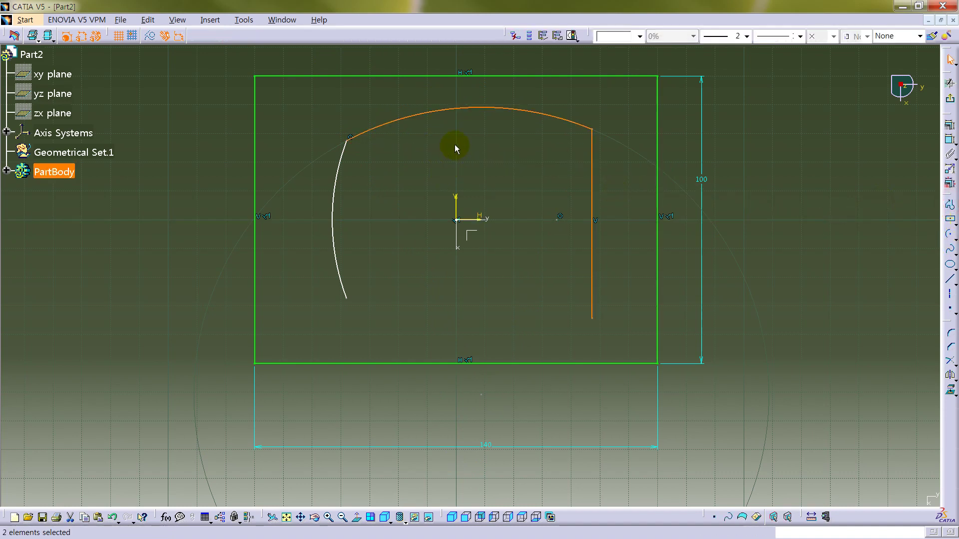
pyautogui.click(453, 146)
pyautogui.click(625, 149)
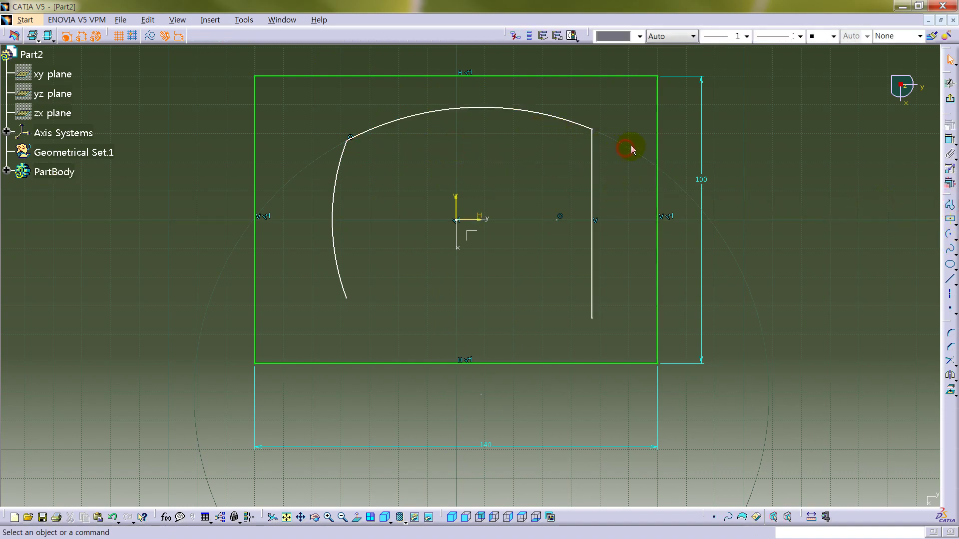
pyautogui.click(340, 150)
pyautogui.press('Delete')
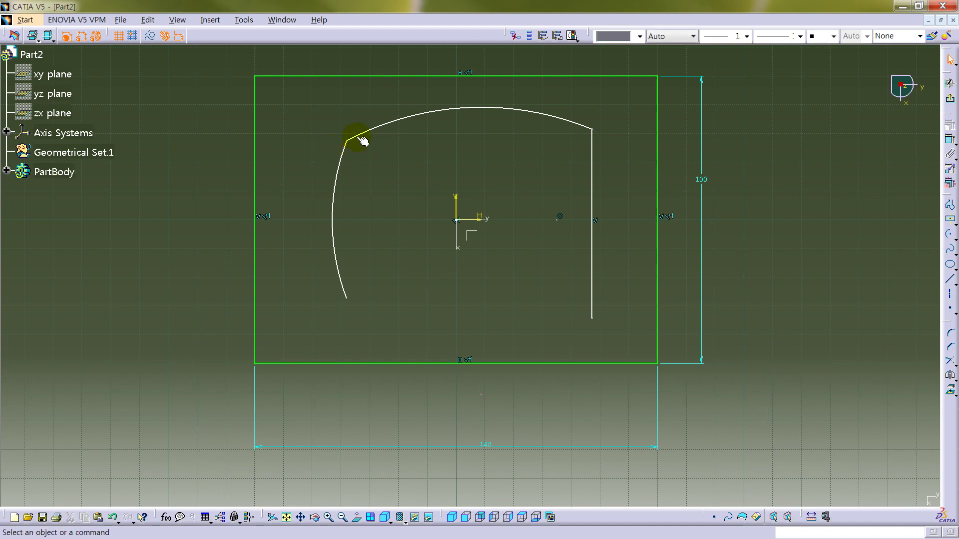
# Step: Mirror the upper arc about the horizontal H axis
pyautogui.click(370, 134)
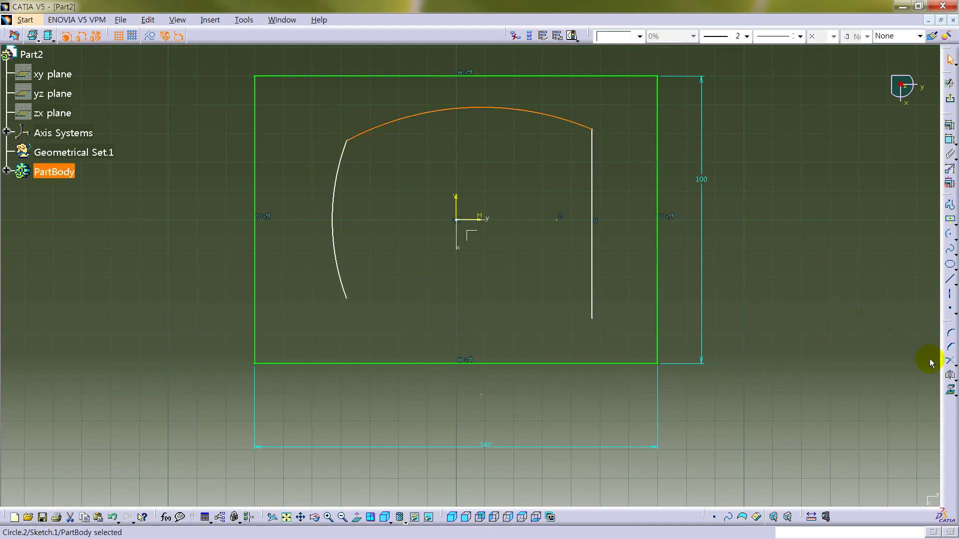
pyautogui.click(950, 374)
pyautogui.click(481, 218)
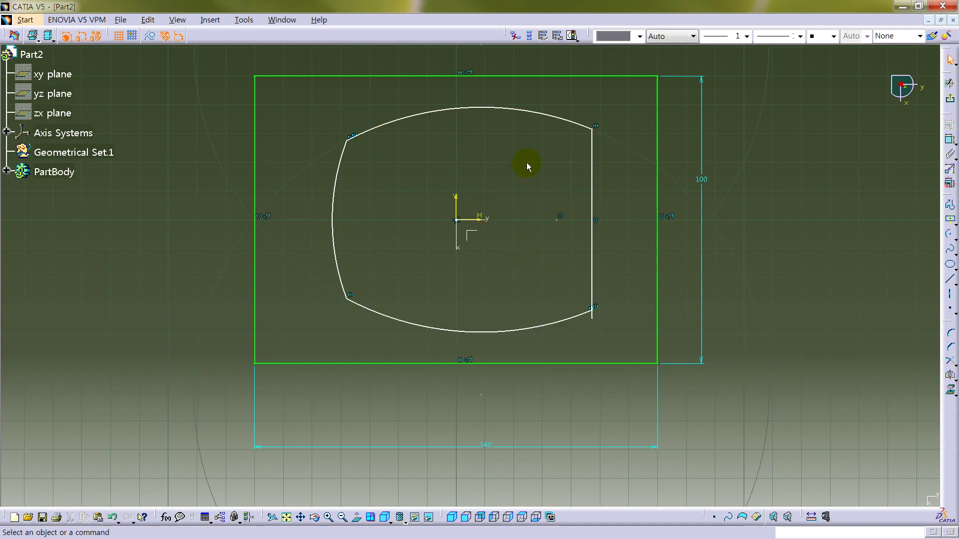
# Step: Trim the vertical line and the left arc against the ends of the mirrored lower arc
pyautogui.click(950, 360)
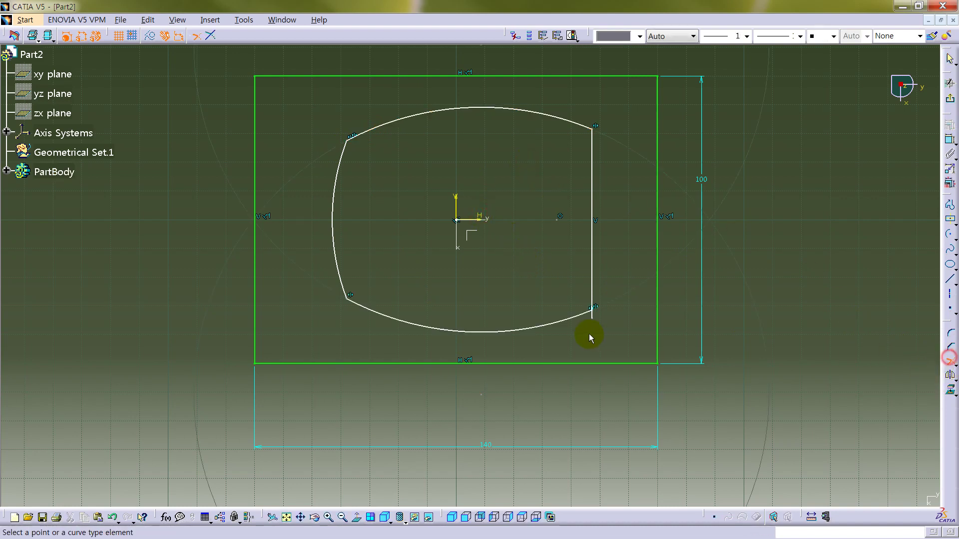
pyautogui.click(588, 314)
pyautogui.click(592, 295)
pyautogui.click(346, 283)
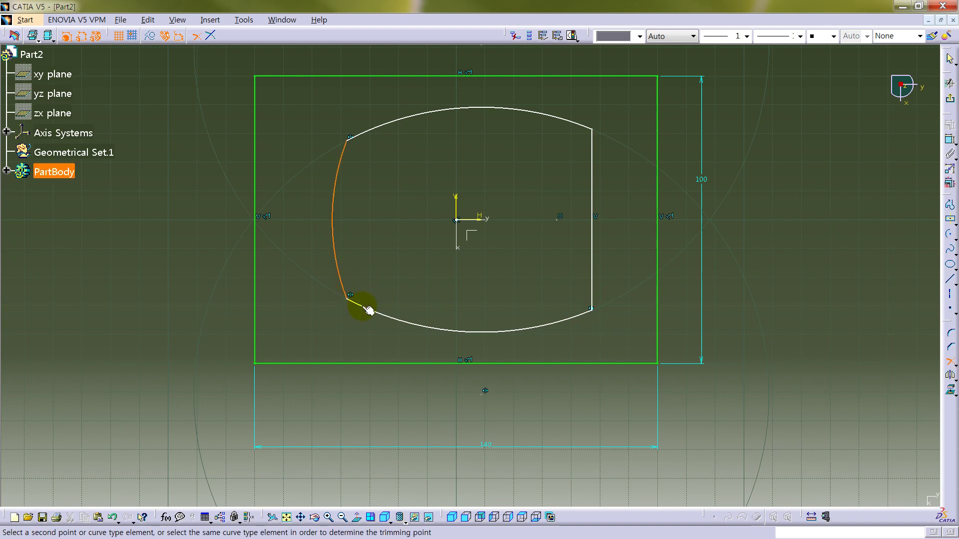
pyautogui.click(360, 306)
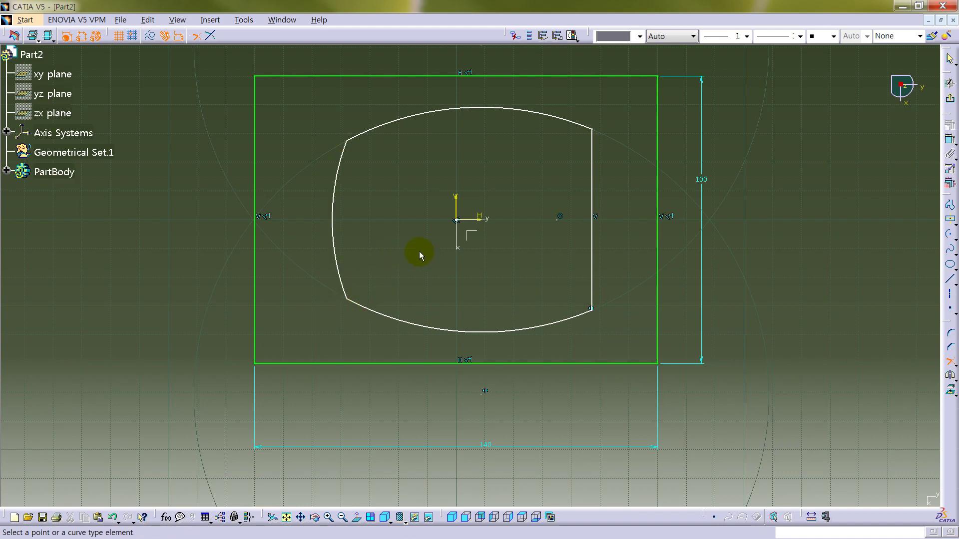
# Step: Dimension the gap between the rectangle's left side and the left arc and set it to 10 mm
pyautogui.keyDown('ctrl'); pyautogui.moveTo(418, 251); pyautogui.dragTo(418, 267, button='middle'); pyautogui.keyUp('ctrl')
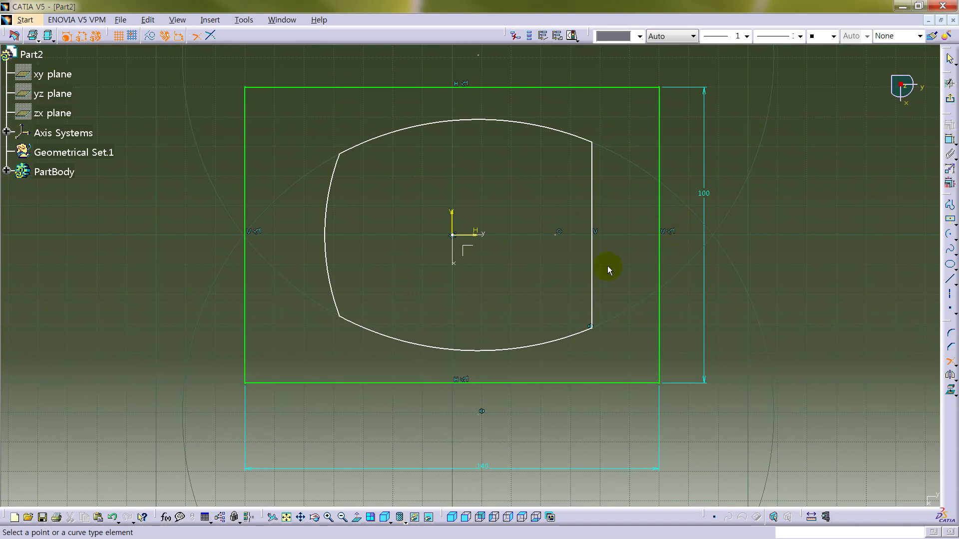
pyautogui.click(327, 235)
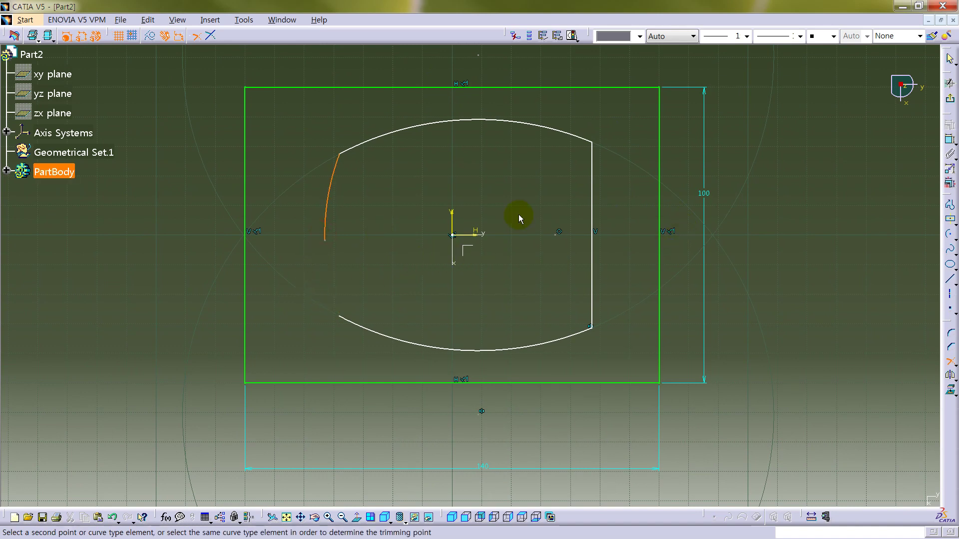
pyautogui.click(950, 140)
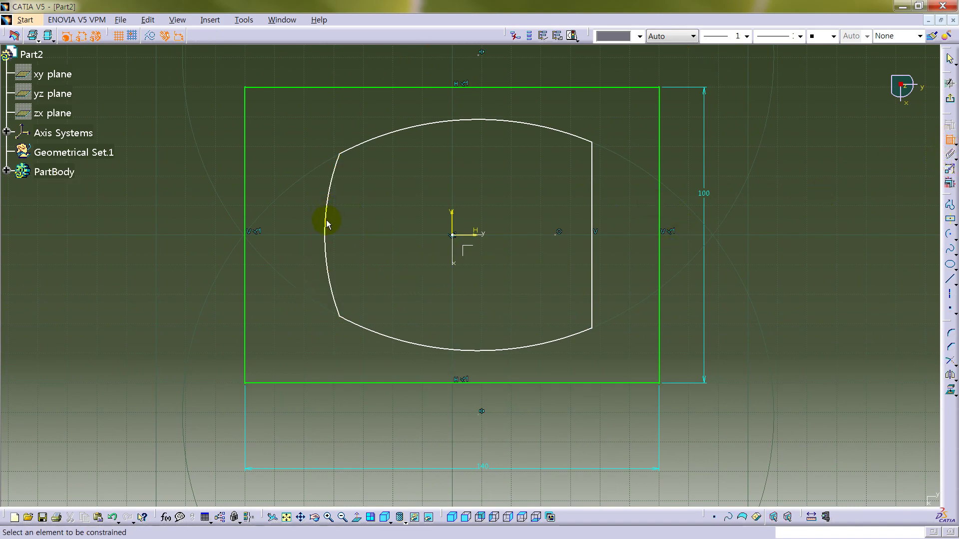
pyautogui.click(327, 223)
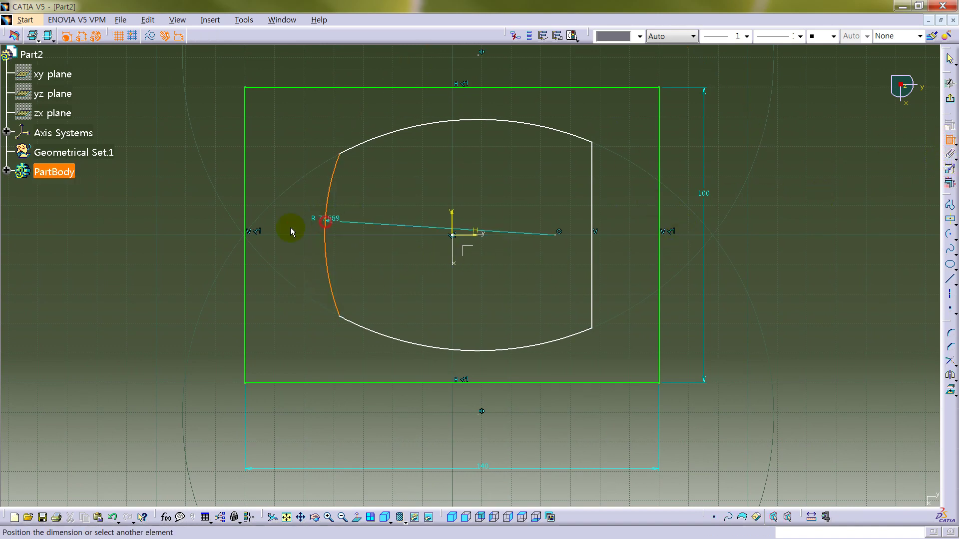
pyautogui.click(247, 210)
pyautogui.click(288, 324)
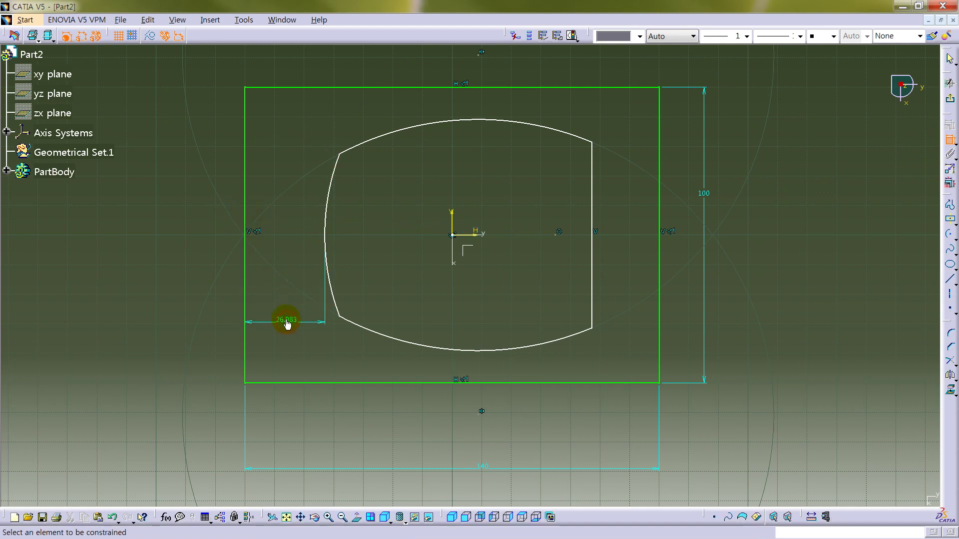
pyautogui.doubleClick(287, 321)
pyautogui.write('10mm')
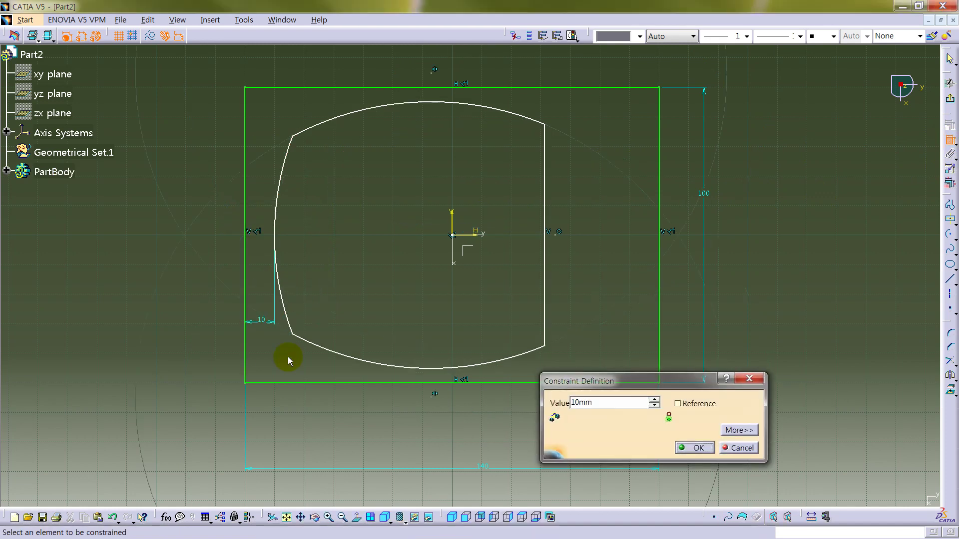
pyautogui.press('Return')
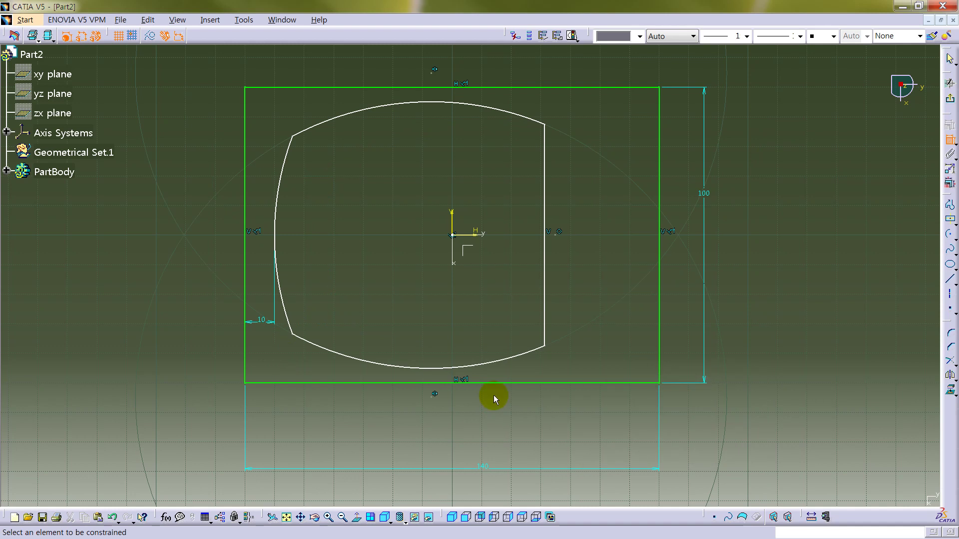
# Step: Dimension the distance from the left arc to the profile's vertical line and set it to 120 mm
pyautogui.click(280, 227)
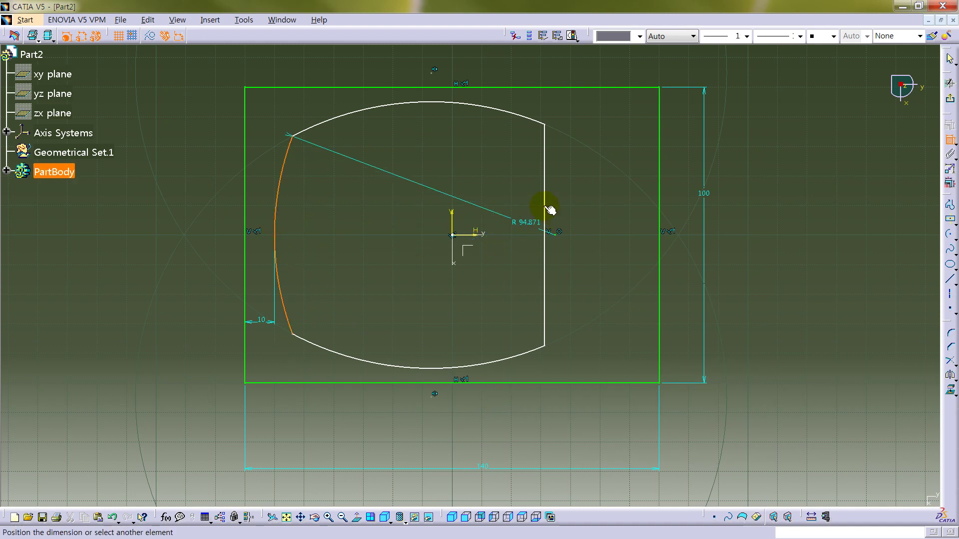
pyautogui.click(545, 210)
pyautogui.click(444, 413)
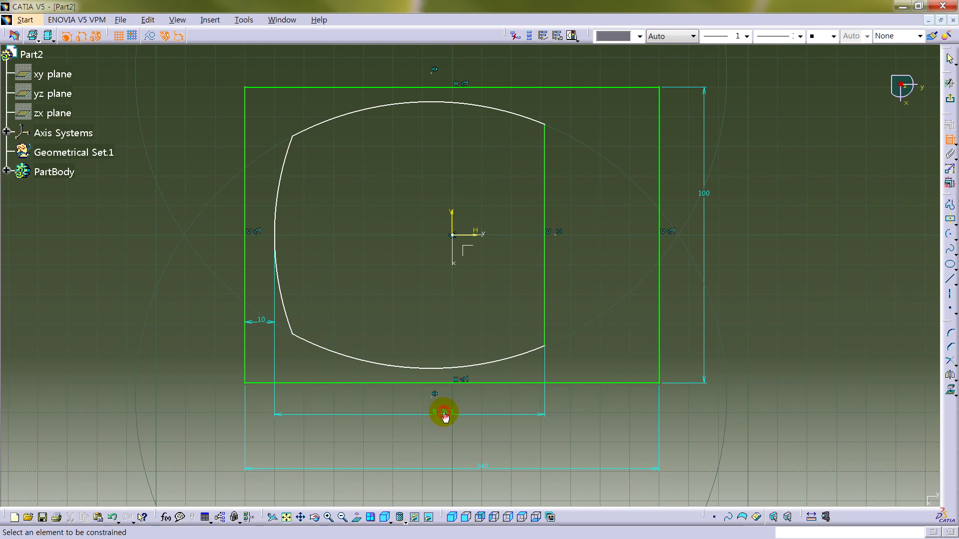
pyautogui.doubleClick(444, 416)
pyautogui.write('120')
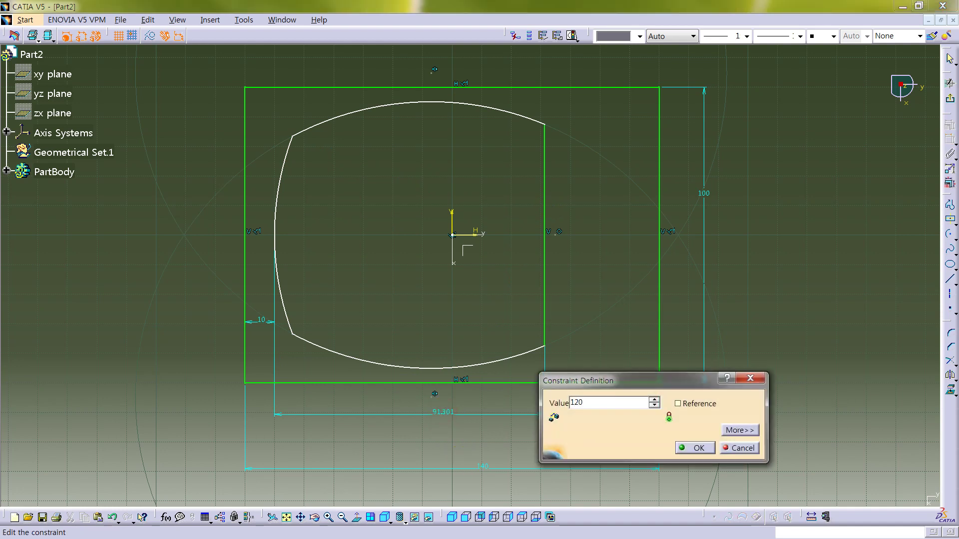
pyautogui.press('Return')
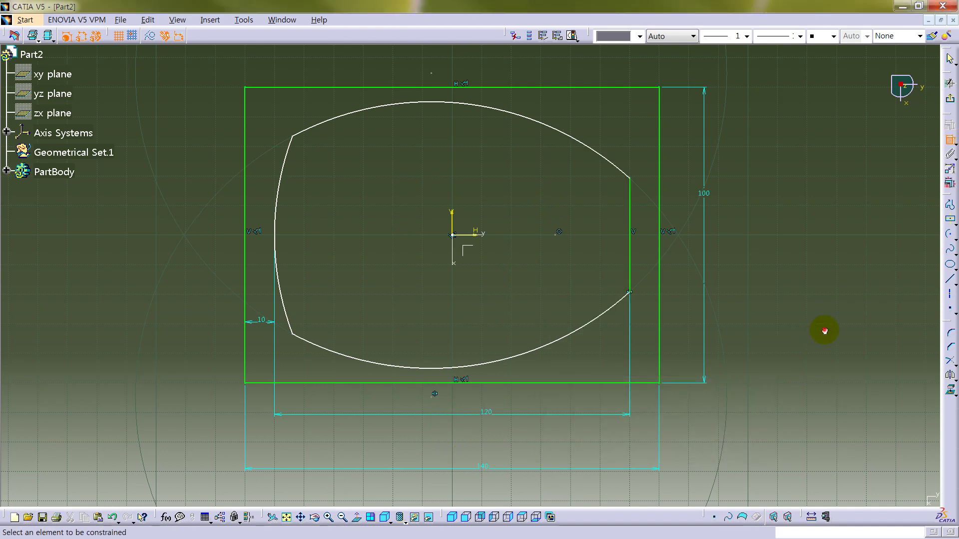
# Step: Dimension the distance between the left arc's two endpoints and set it to 50 mm
pyautogui.click(294, 137)
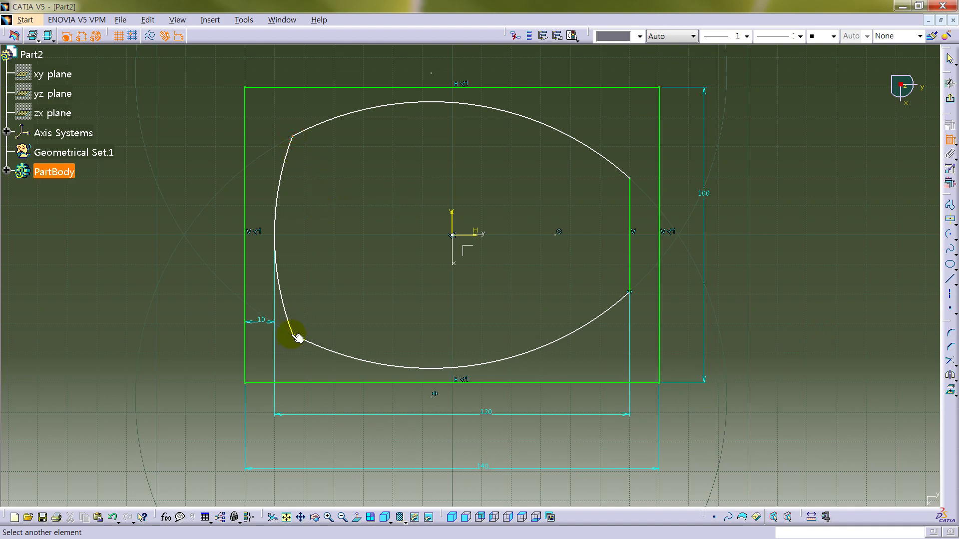
pyautogui.click(294, 335)
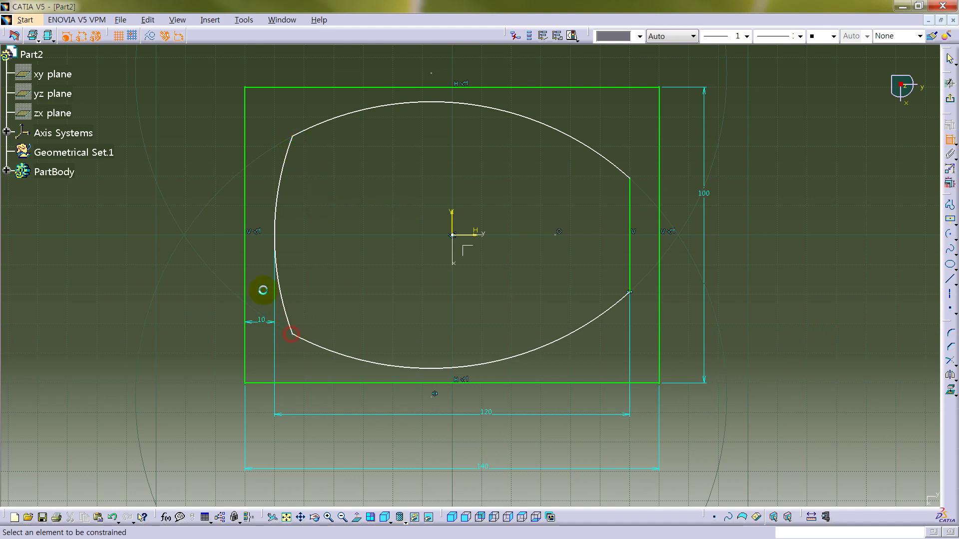
pyautogui.click(293, 336)
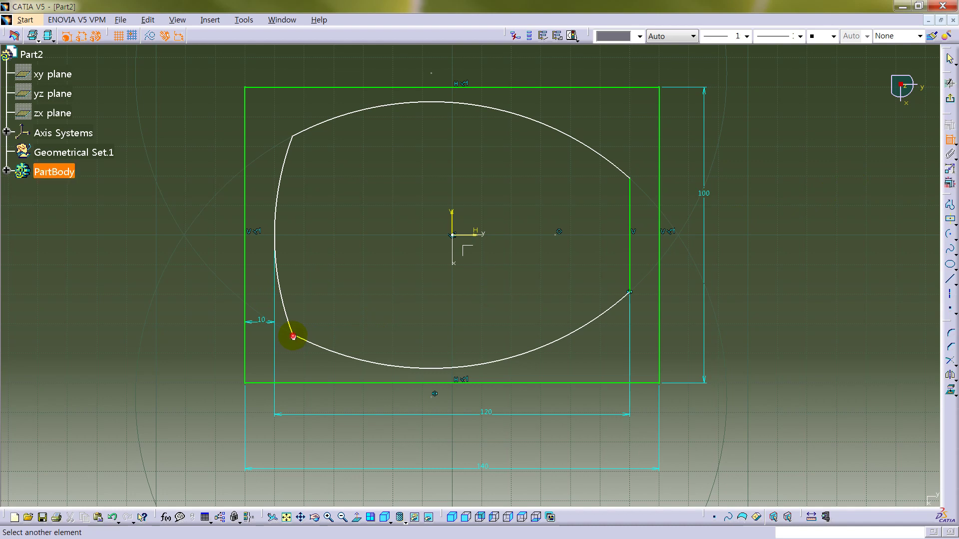
pyautogui.click(295, 136)
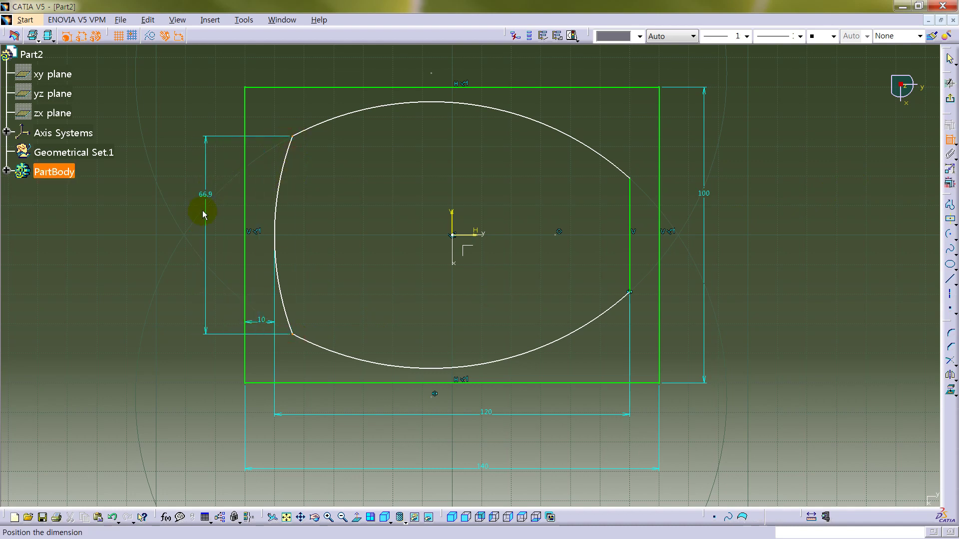
pyautogui.click(209, 231)
pyautogui.doubleClick(209, 230)
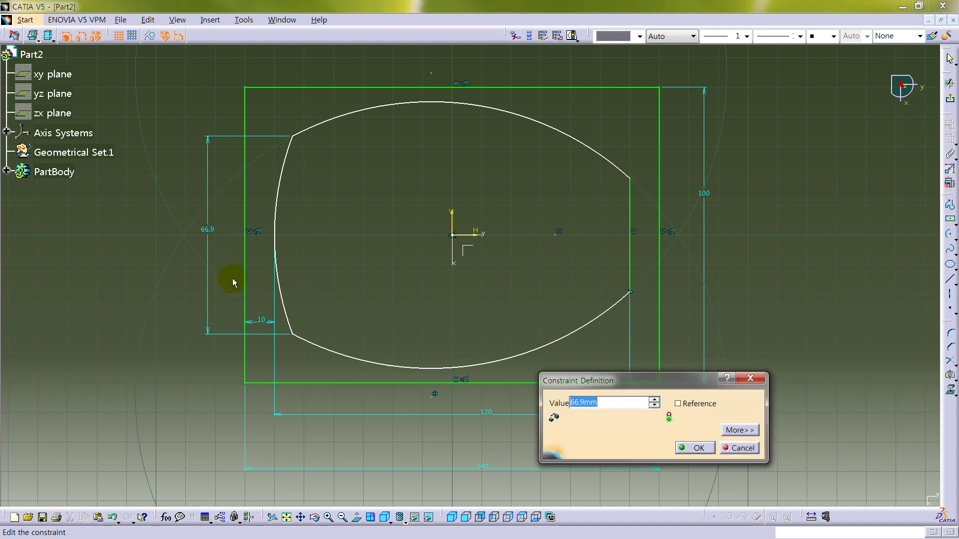
pyautogui.write('50')
pyautogui.press('Return')
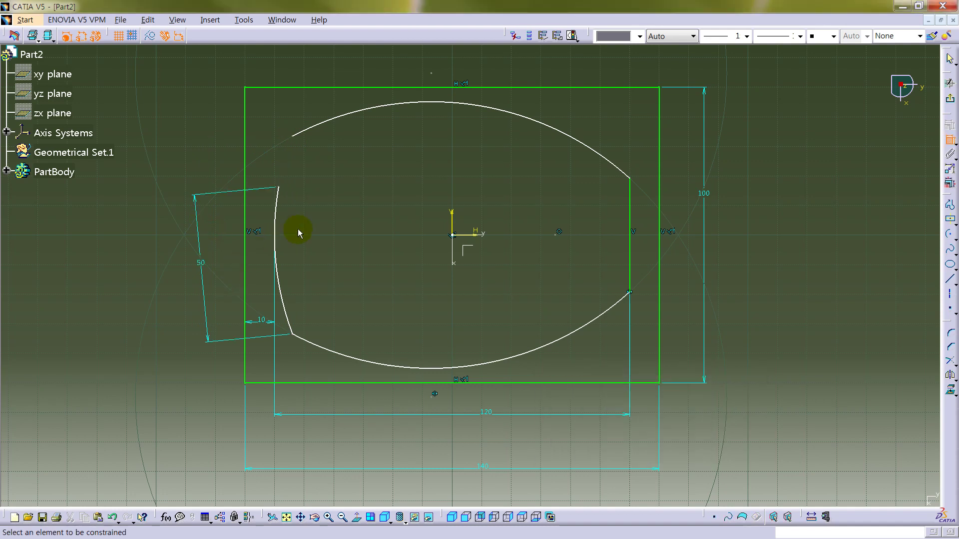
# Step: Make the upper arc's left endpoint coincident with the left arc's upper endpoint
pyautogui.click(293, 136)
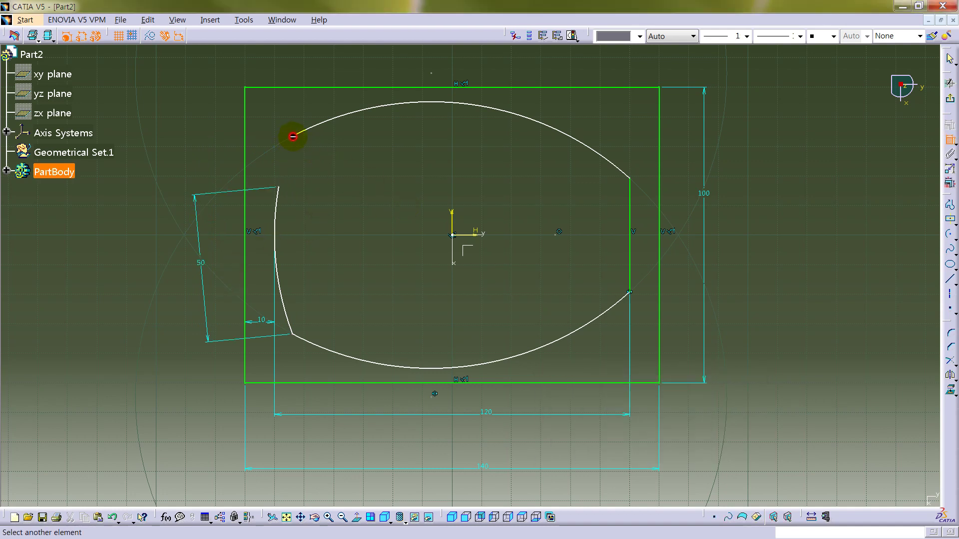
pyautogui.click(281, 189)
pyautogui.rightClick(320, 178)
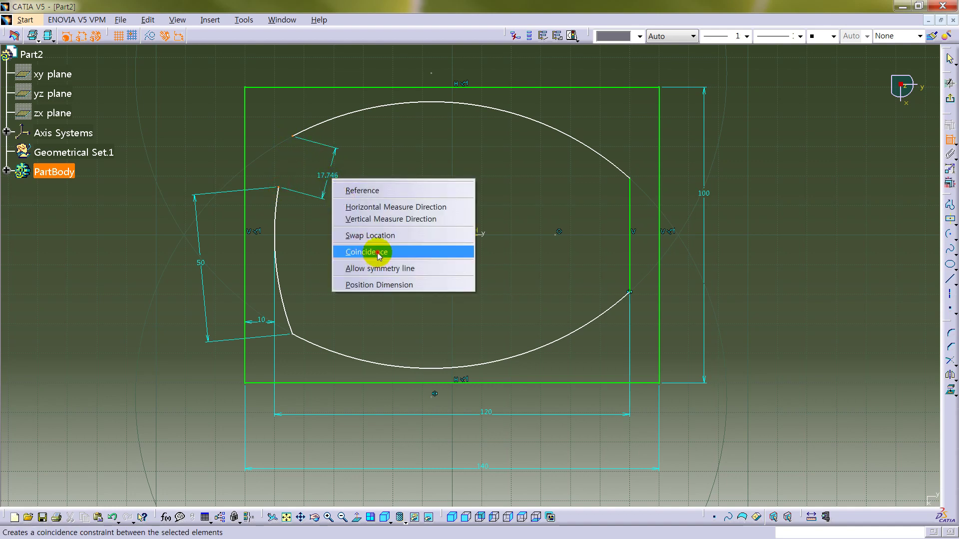
pyautogui.click(374, 249)
pyautogui.moveTo(377, 236); pyautogui.dragTo(389, 195, button='middle')
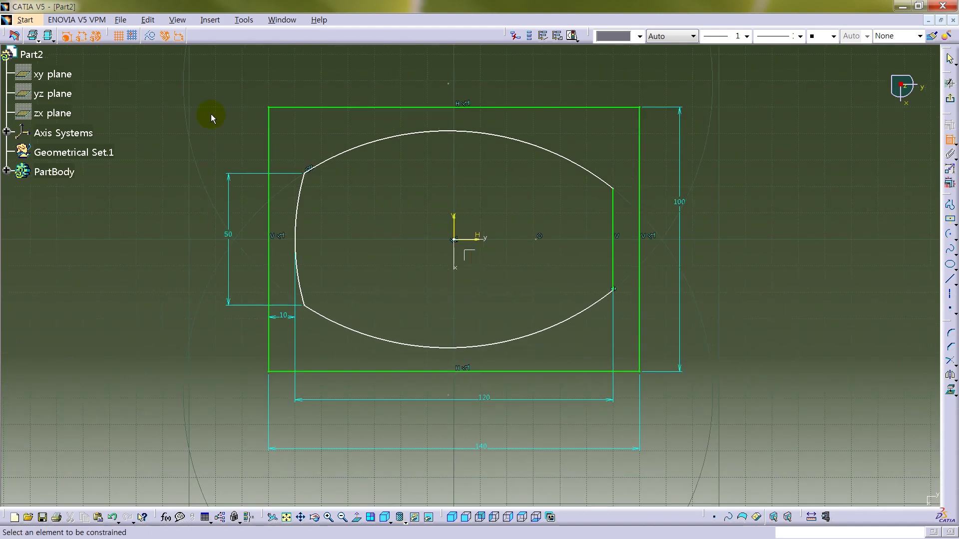
# Step: Hide the geometrical constraint symbols and dimension the profile's vertical line to a length of 70 mm
pyautogui.click(95, 36)
pyautogui.moveTo(565, 257); pyautogui.dragTo(583, 243, button='middle')
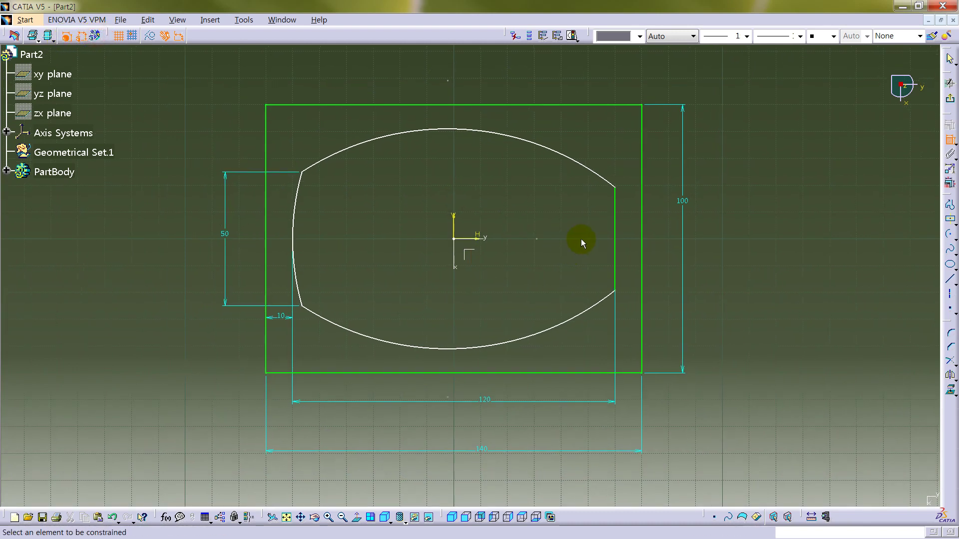
pyautogui.click(618, 228)
pyautogui.click(667, 230)
pyautogui.doubleClick(668, 231)
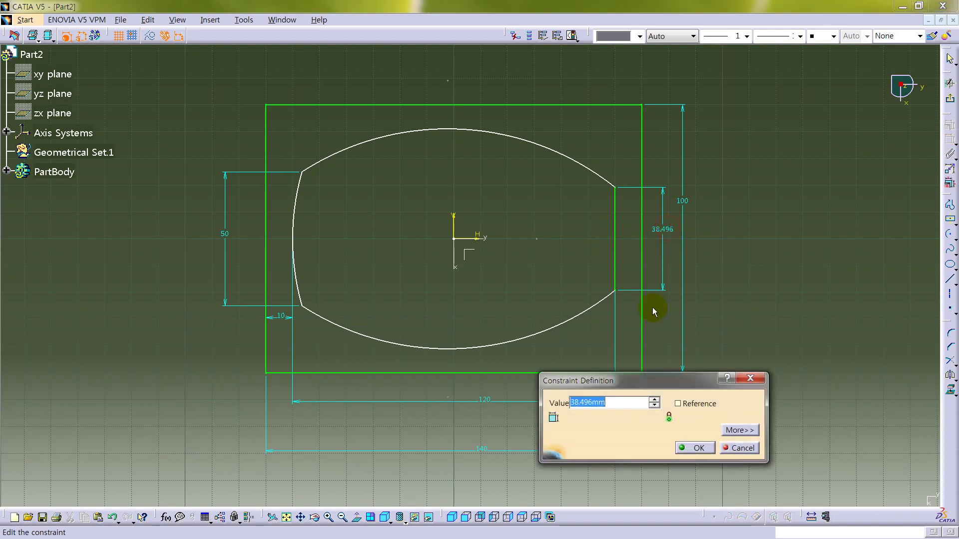
pyautogui.write('70')
pyautogui.press('Return')
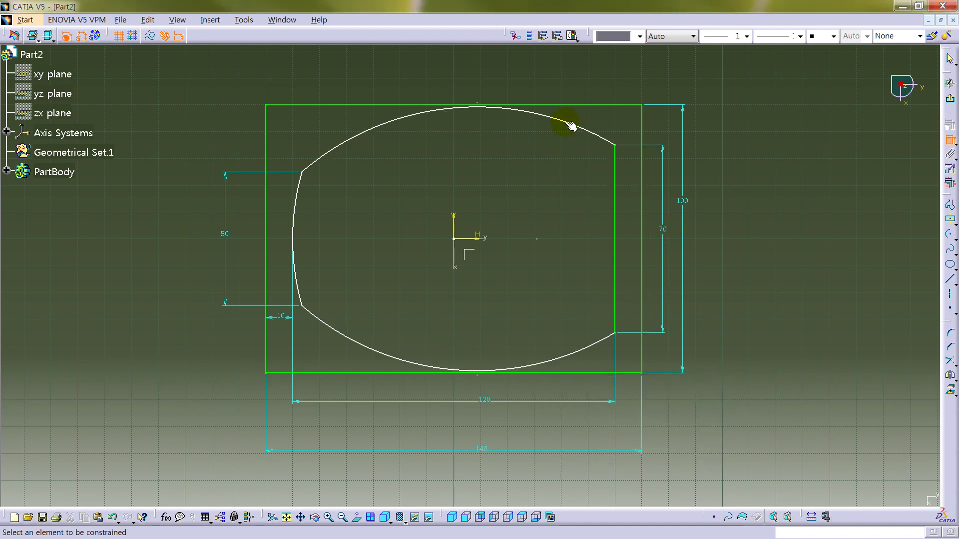
# Step: Add a radius dimension to the left arc and set it to 50 mm
pyautogui.click(301, 196)
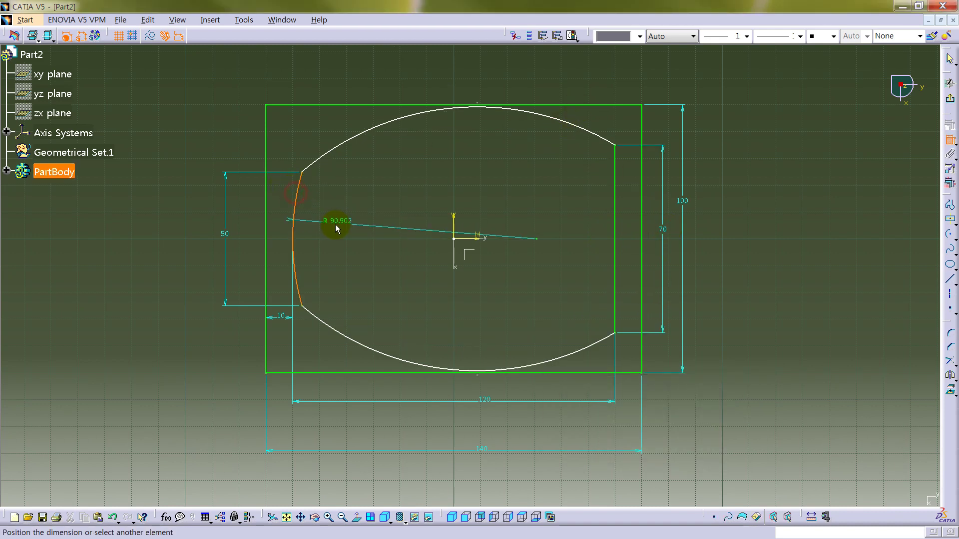
pyautogui.doubleClick(338, 225)
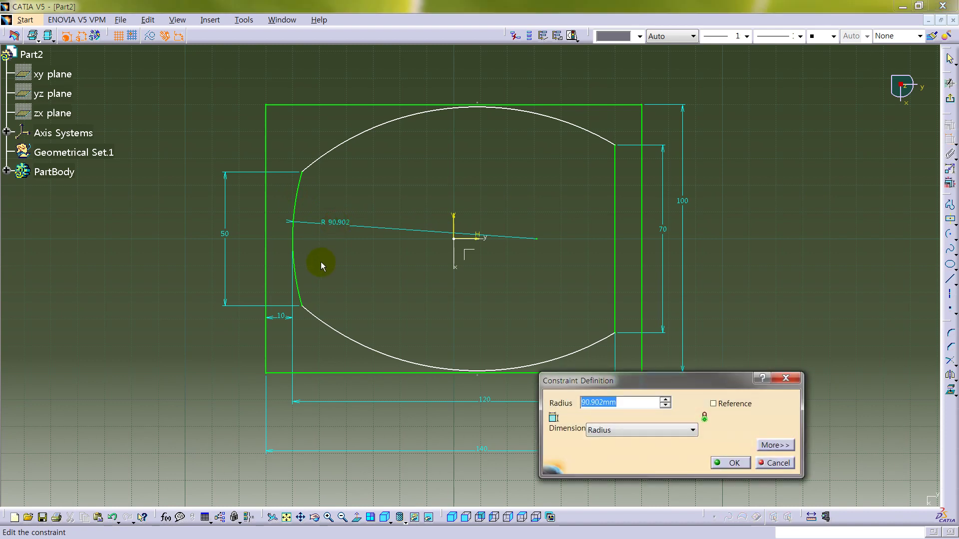
pyautogui.write('50')
pyautogui.press('Return')
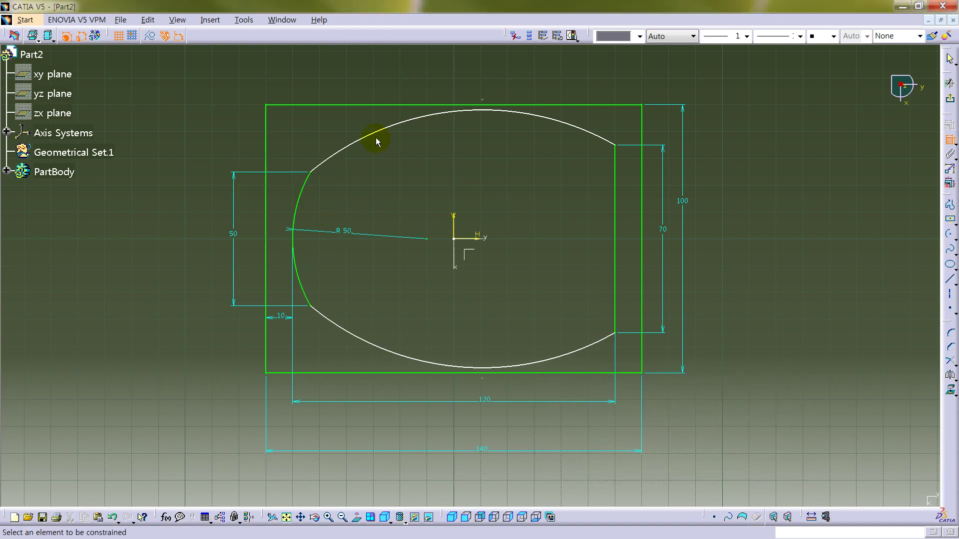
# Step: Dimension the upper arc's radius, set it to 150 mm and exit the sketch
pyautogui.click(402, 126)
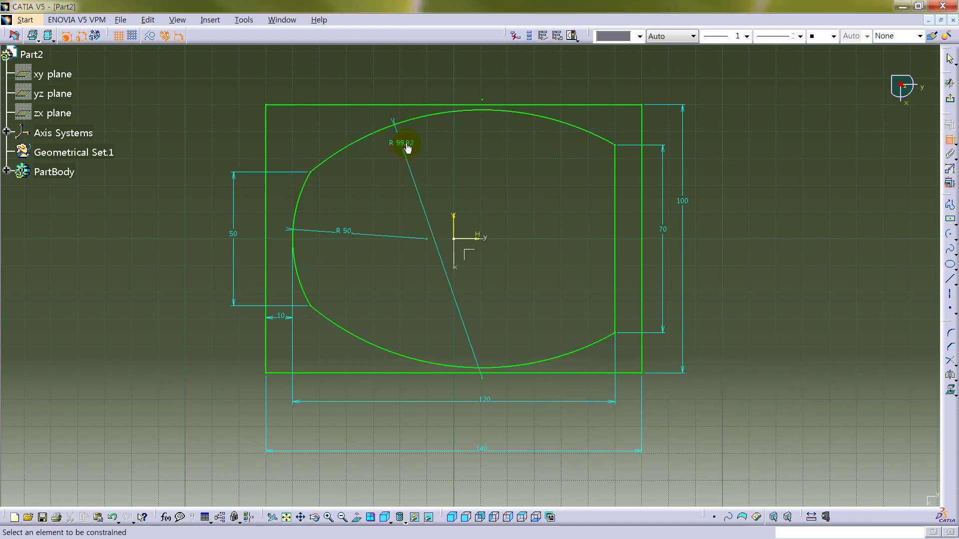
pyautogui.doubleClick(406, 144)
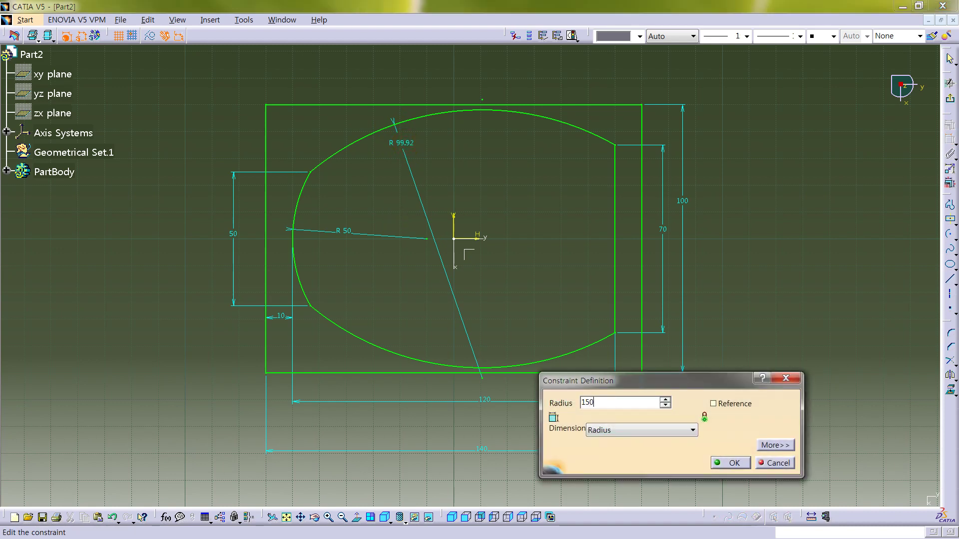
pyautogui.write('150')
pyautogui.press('Return')
pyautogui.moveTo(513, 177); pyautogui.dragTo(519, 209, button='middle')
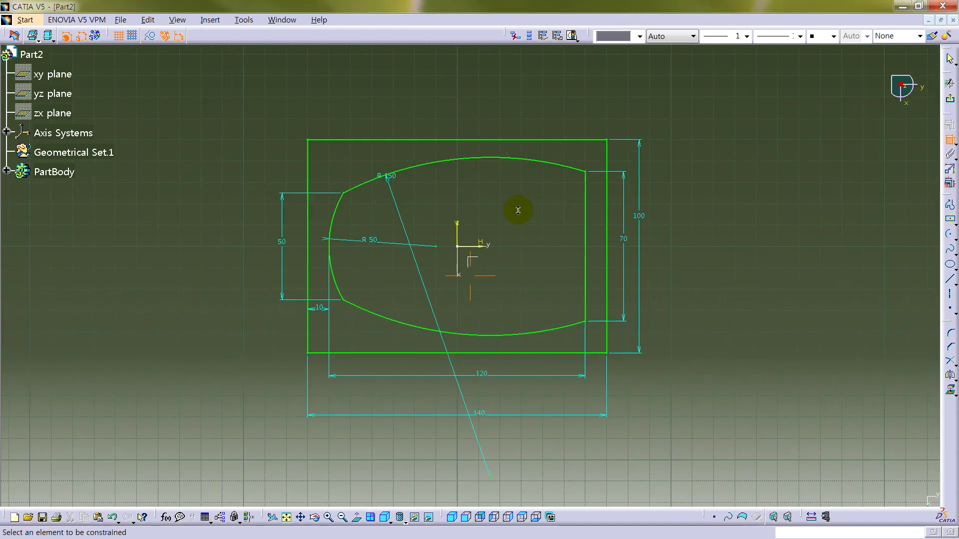
pyautogui.click(949, 98)
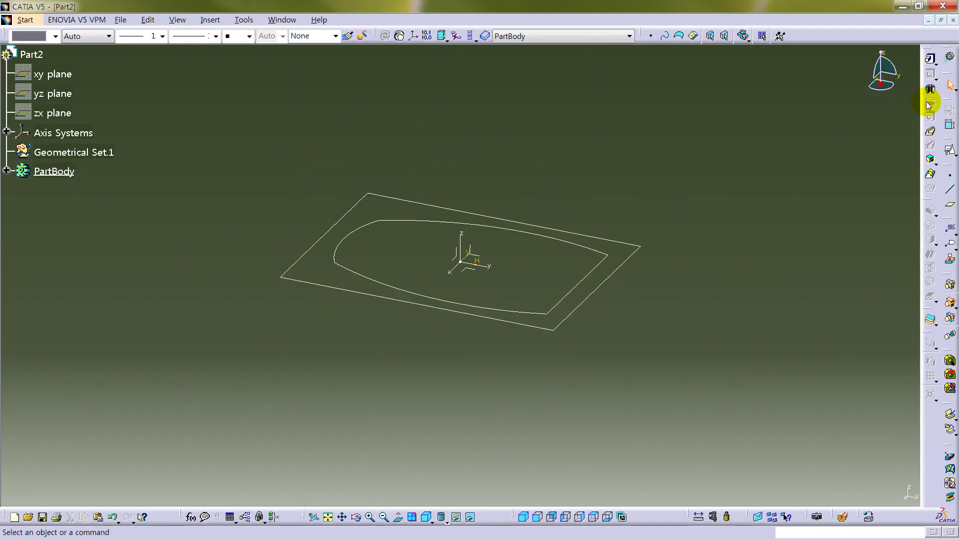
# Step: Pad only the outer rectangle of the sketch by 10 mm in the reversed direction to form the base plate
pyautogui.click(930, 59)
pyautogui.moveTo(556, 289); pyautogui.dragTo(541, 231, button='middle')
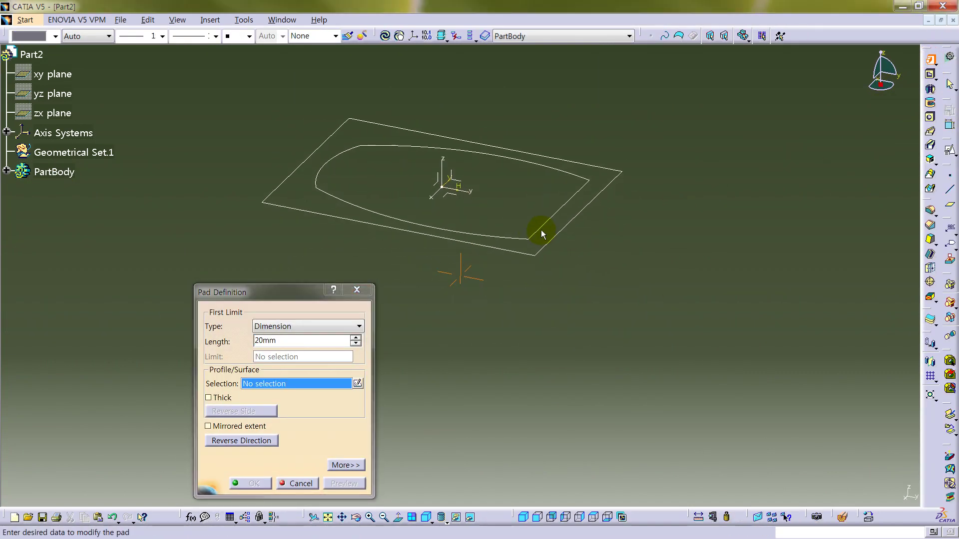
pyautogui.moveTo(299, 295); pyautogui.dragTo(794, 264)
pyautogui.moveTo(614, 293)
pyautogui.mouseDown(button='middle')
pyautogui.moveTo(583, 319)
pyautogui.moveTo(713, 310)
pyautogui.mouseUp(button='middle')
pyautogui.rightClick(758, 359)
pyautogui.click(784, 366)
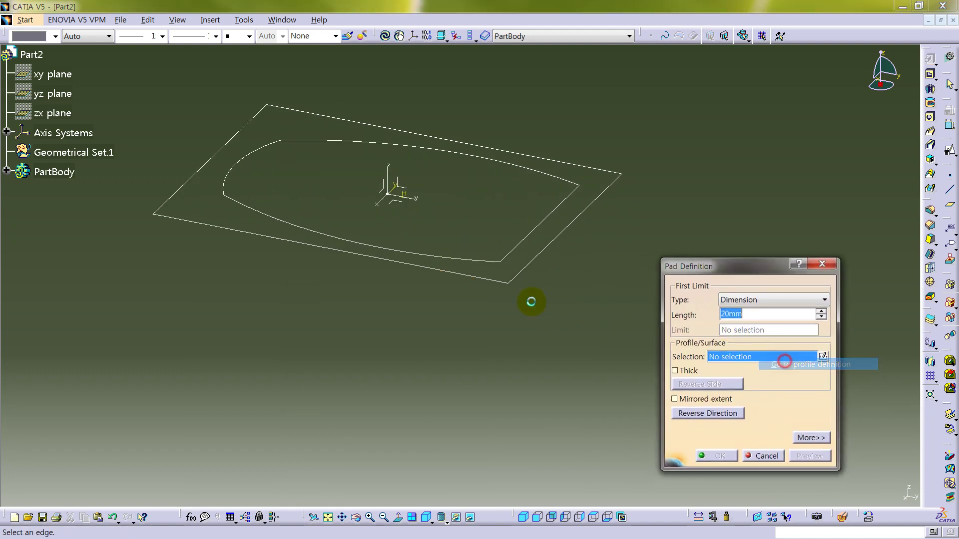
pyautogui.click(553, 238)
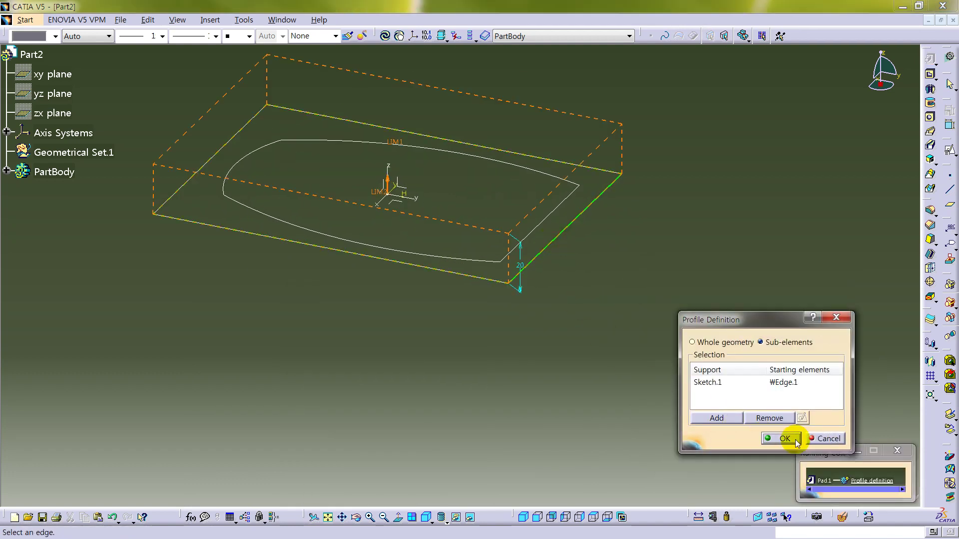
pyautogui.click(785, 438)
pyautogui.click(707, 413)
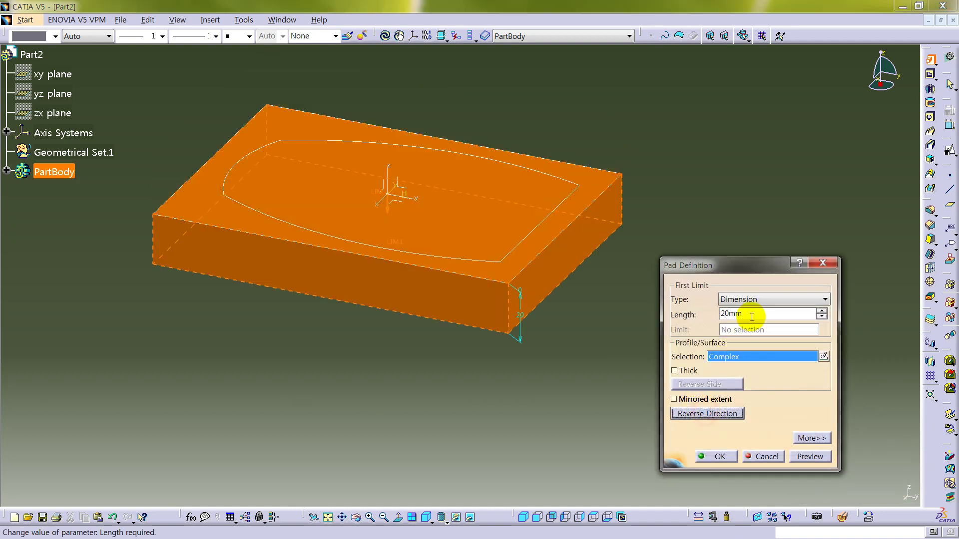
pyautogui.doubleClick(752, 314)
pyautogui.write('10')
pyautogui.press('Return')
pyautogui.click(643, 316)
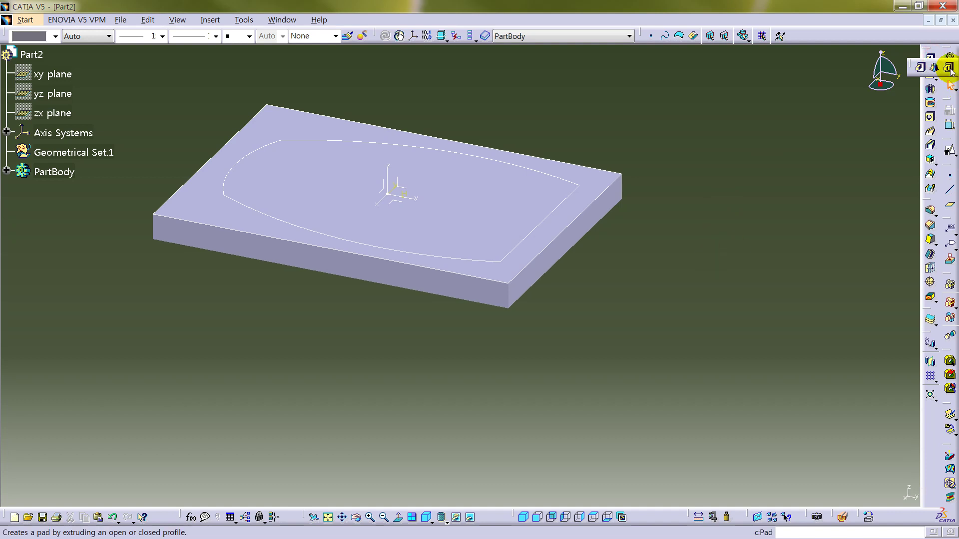
# Step: Pad only the inner arc-bounded profile upward from the base plate to form the main body
pyautogui.click(935, 65)
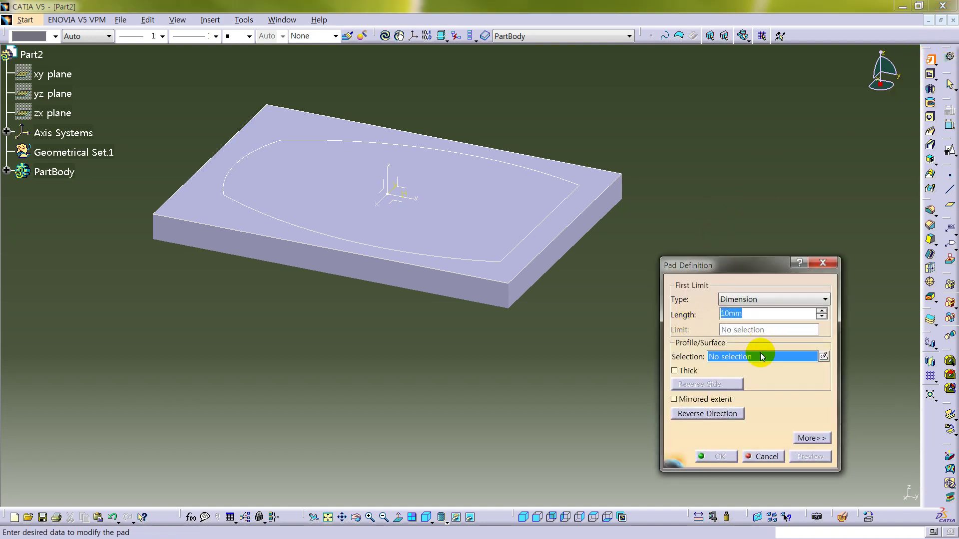
pyautogui.rightClick(764, 355)
pyautogui.click(795, 361)
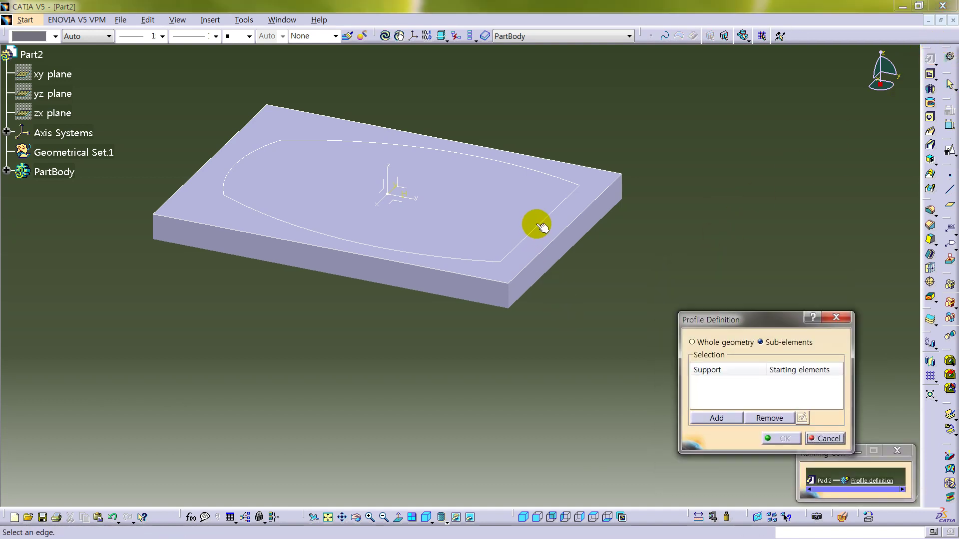
pyautogui.click(538, 224)
pyautogui.click(772, 439)
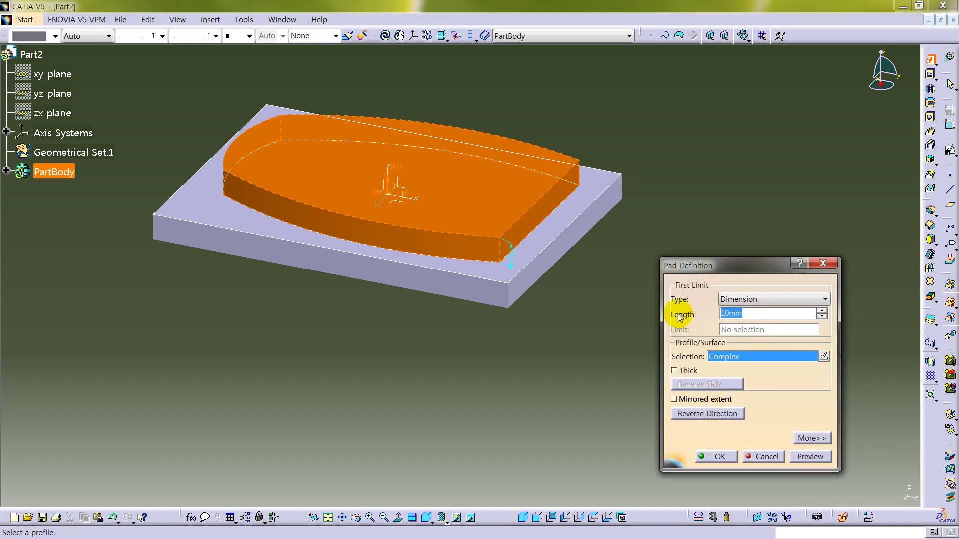
pyautogui.press('Return')
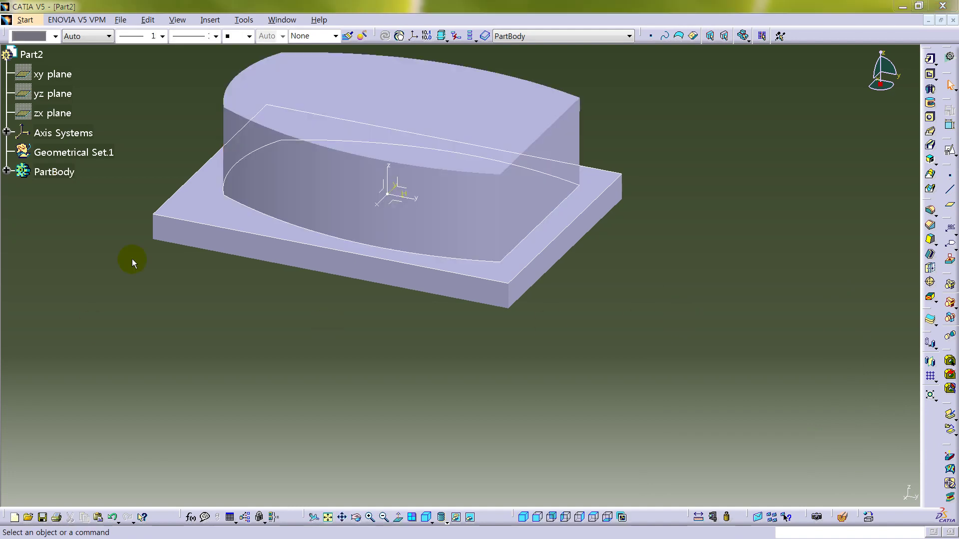
# Step: Display the model shaded with edges and hide the profile sketch
pyautogui.moveTo(549, 312)
pyautogui.mouseDown(button='middle')
pyautogui.moveTo(571, 310)
pyautogui.moveTo(428, 236)
pyautogui.moveTo(398, 301)
pyautogui.moveTo(639, 309)
pyautogui.moveTo(582, 360)
pyautogui.mouseUp(button='middle')
pyautogui.click(441, 517)
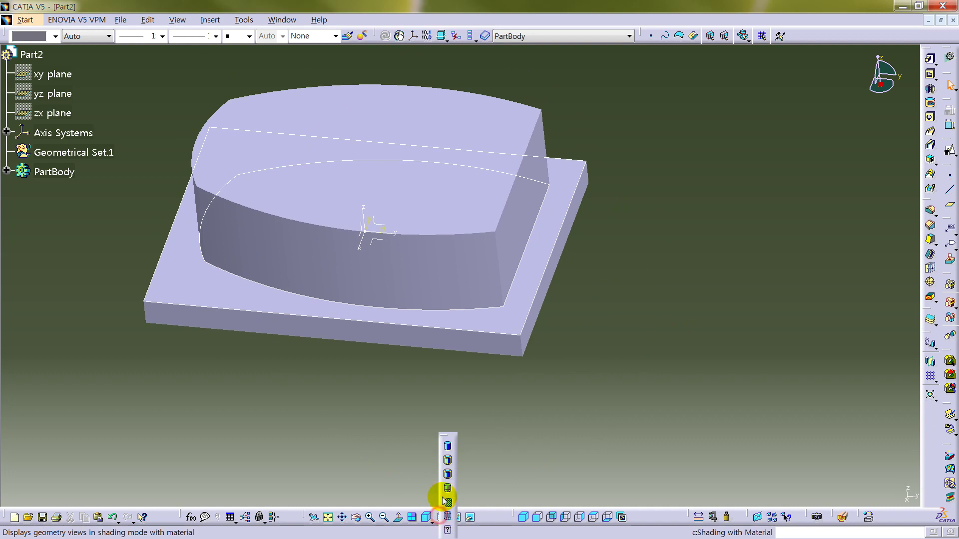
pyautogui.click(447, 460)
pyautogui.click(682, 374)
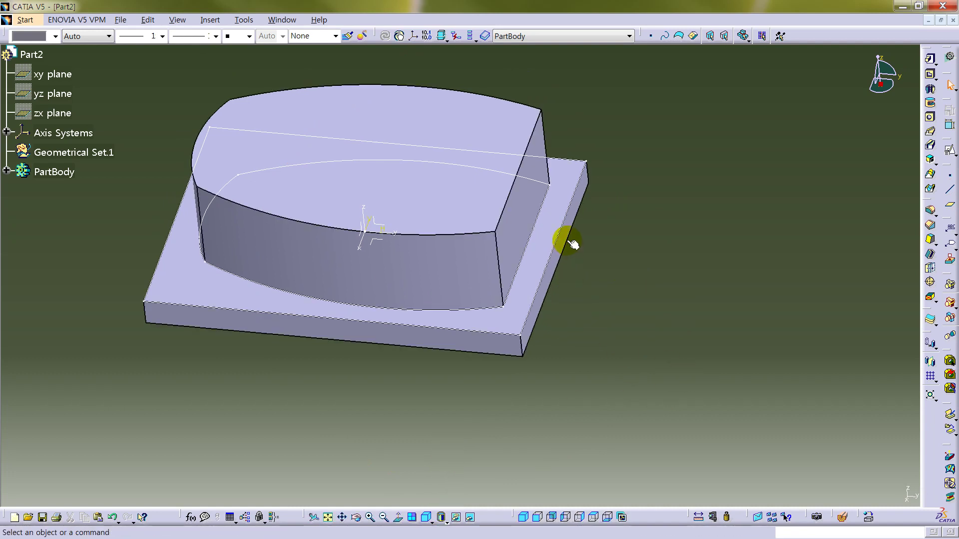
pyautogui.click(571, 219)
pyautogui.rightClick(563, 215)
pyautogui.click(605, 246)
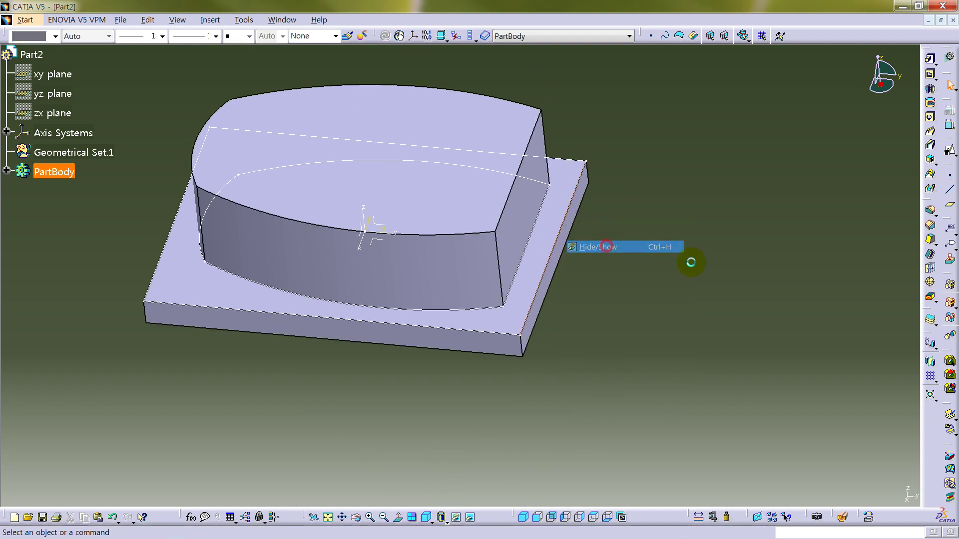
pyautogui.moveTo(721, 282); pyautogui.dragTo(785, 325, button='middle')
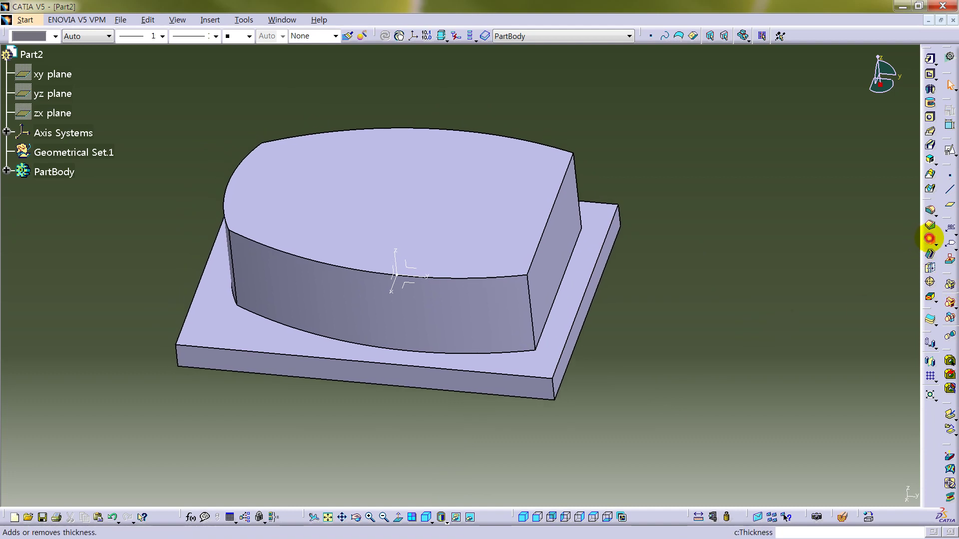
# Step: Draft the body's flat end face and opposite curved end face by 15 degrees, using the base plate's top face as neutral element
pyautogui.click(929, 239)
pyautogui.click(546, 270)
pyautogui.moveTo(545, 269); pyautogui.dragTo(286, 309, button='middle')
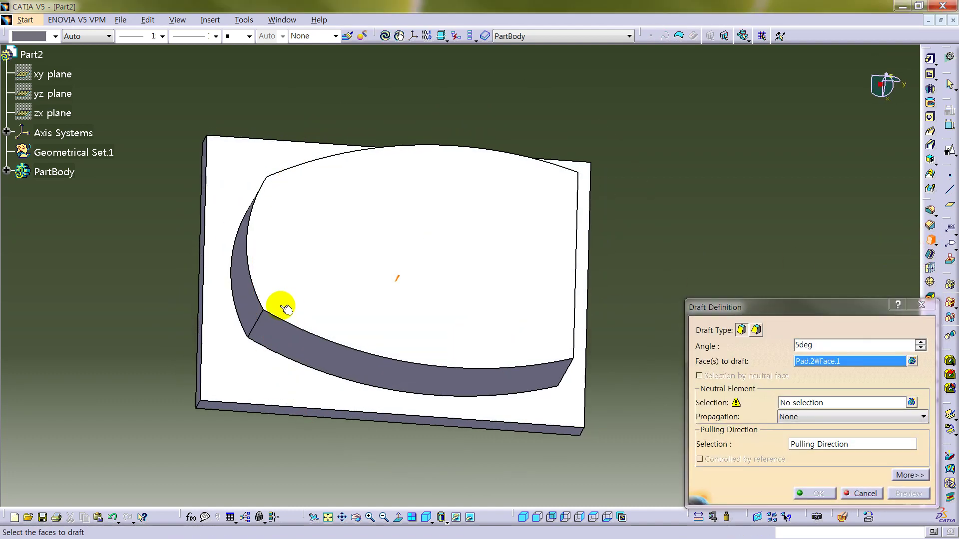
pyautogui.click(253, 295)
pyautogui.click(798, 403)
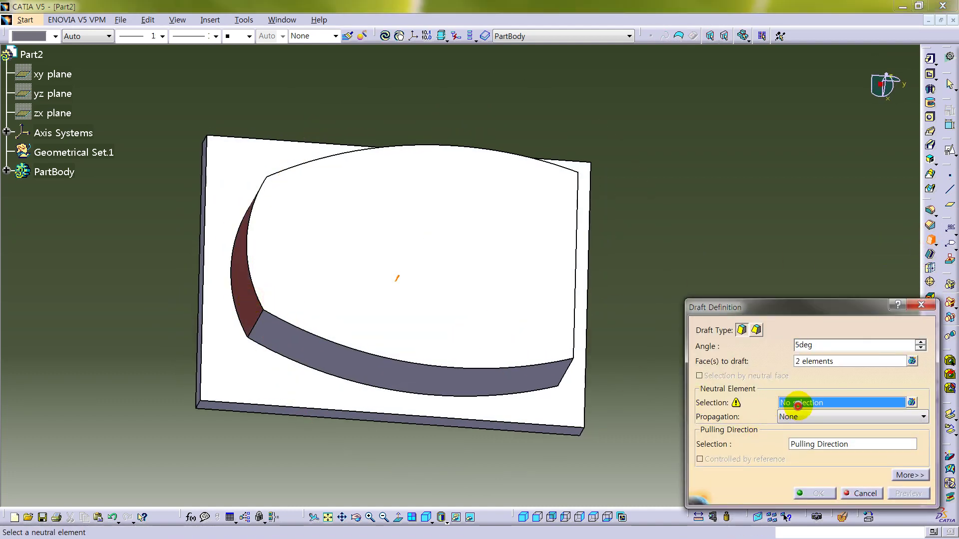
pyautogui.click(533, 405)
pyautogui.click(836, 346)
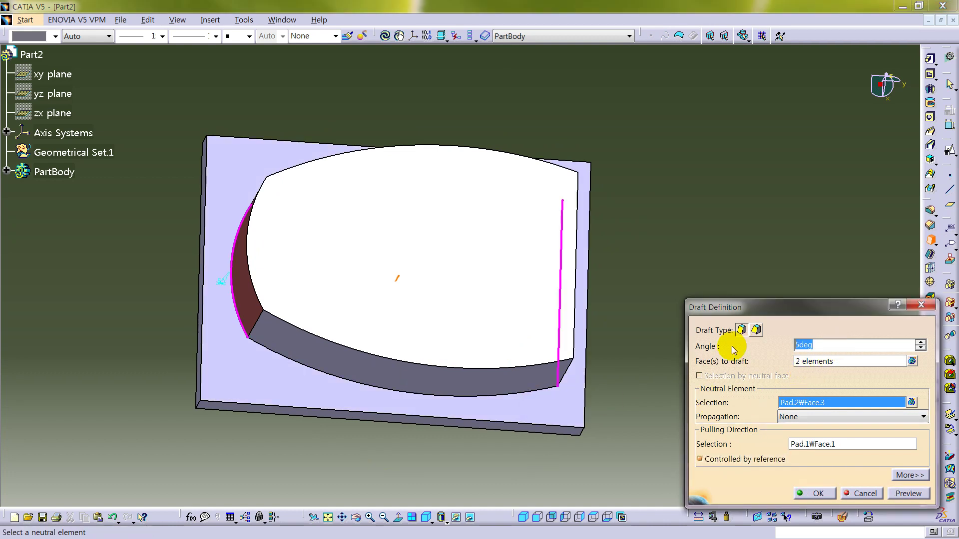
pyautogui.write('15')
pyautogui.press('Return')
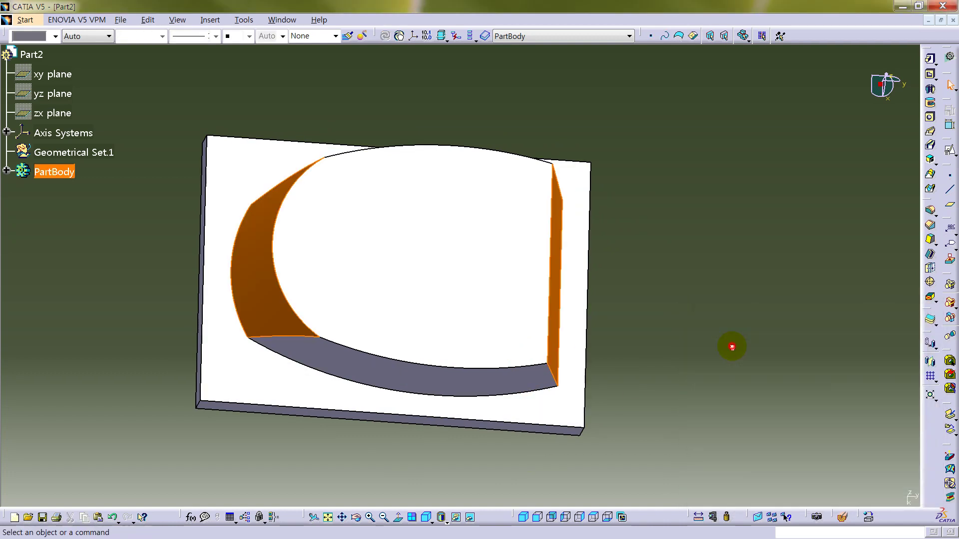
# Step: Draft the body's two long curved side faces with the base plate's top face as neutral element
pyautogui.moveTo(732, 347); pyautogui.dragTo(441, 350, button='middle')
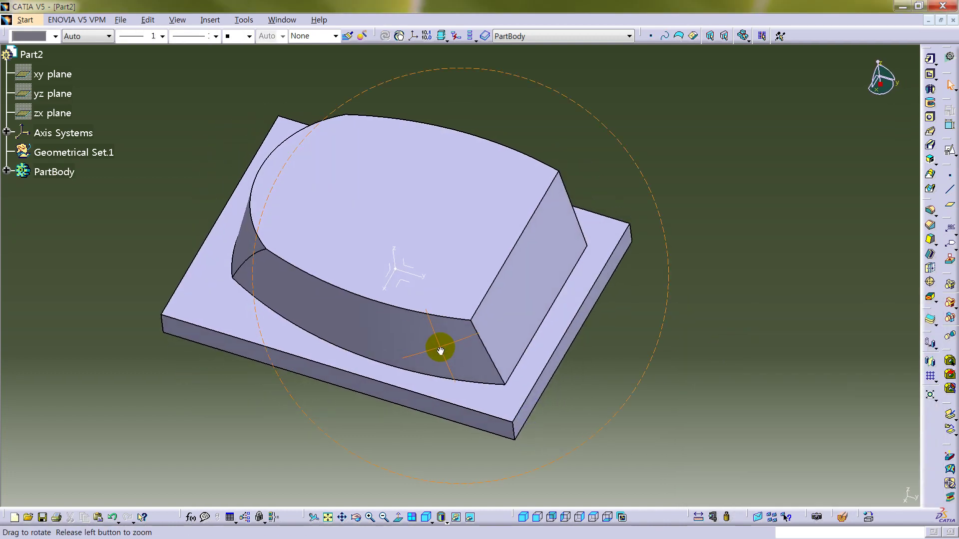
pyautogui.click(929, 238)
pyautogui.click(443, 343)
pyautogui.moveTo(391, 368); pyautogui.dragTo(782, 328, button='middle')
pyautogui.click(521, 213)
pyautogui.click(832, 405)
pyautogui.click(514, 187)
pyautogui.doubleClick(845, 343)
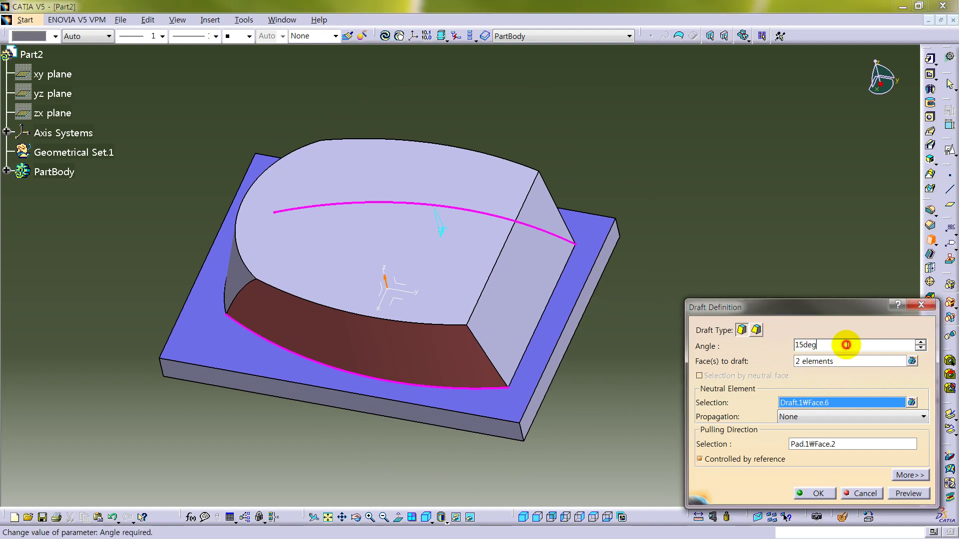
pyautogui.write('1')
pyautogui.press('Return')
pyautogui.click(651, 360)
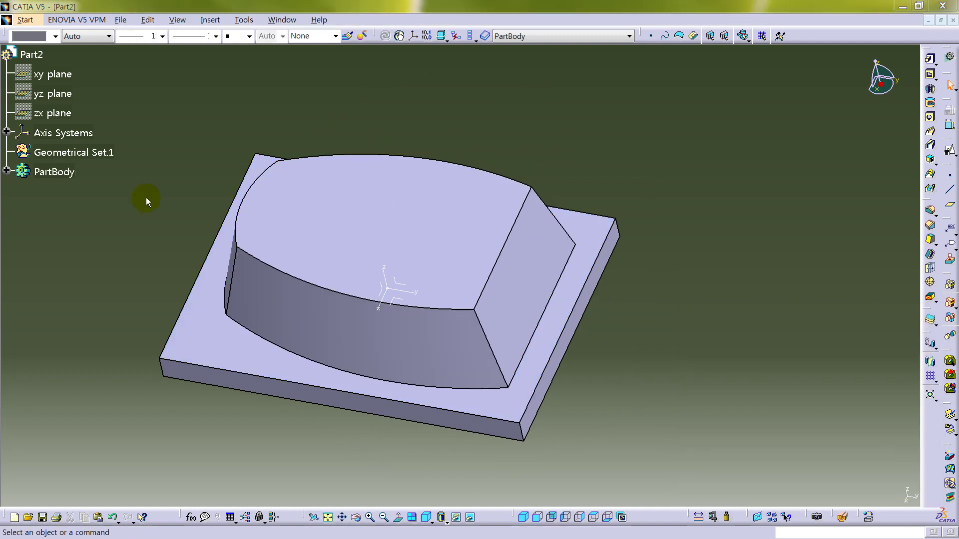
# Step: Make Geometrical Set.1 the work object and start a sketch on the axis system's YZ plane
pyautogui.click(165, 123)
pyautogui.rightClick(114, 158)
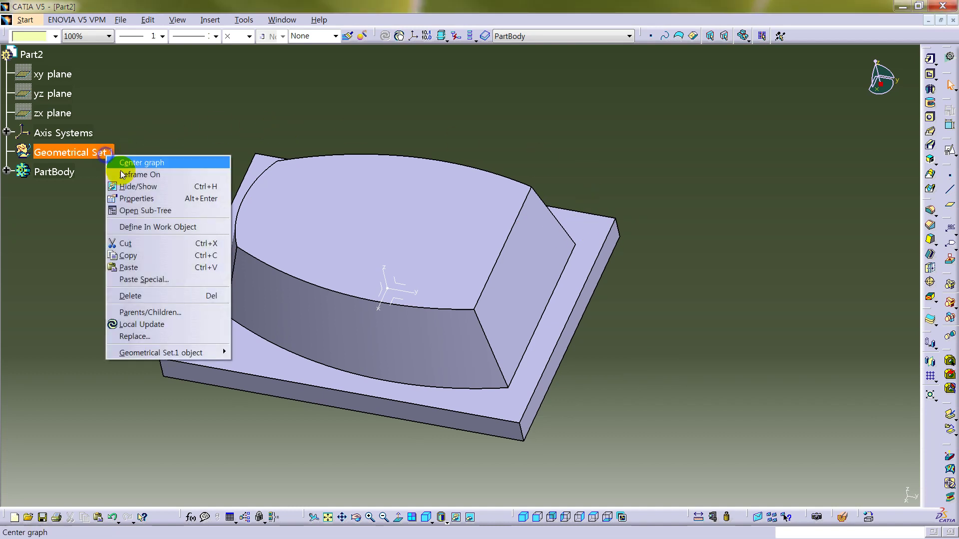
pyautogui.click(158, 223)
pyautogui.click(401, 283)
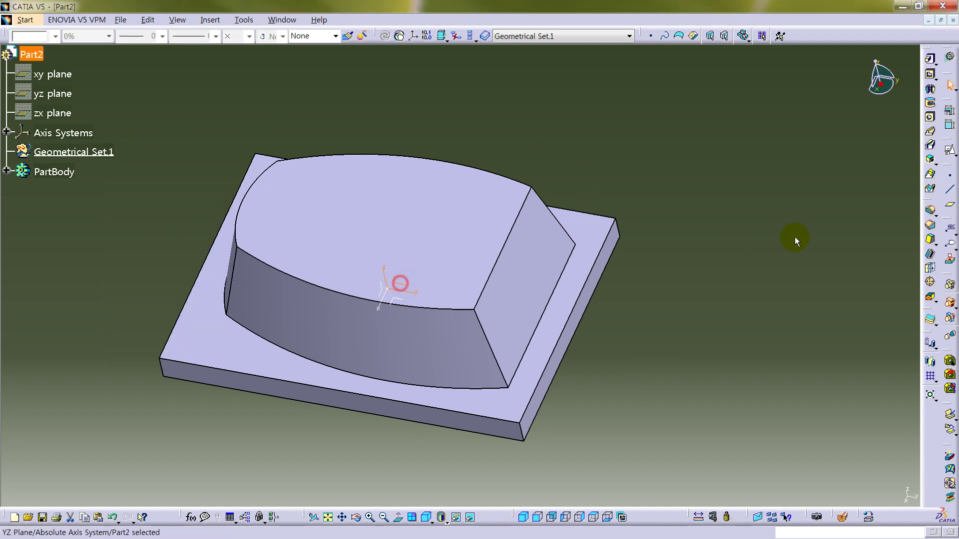
pyautogui.click(950, 148)
pyautogui.click(859, 392)
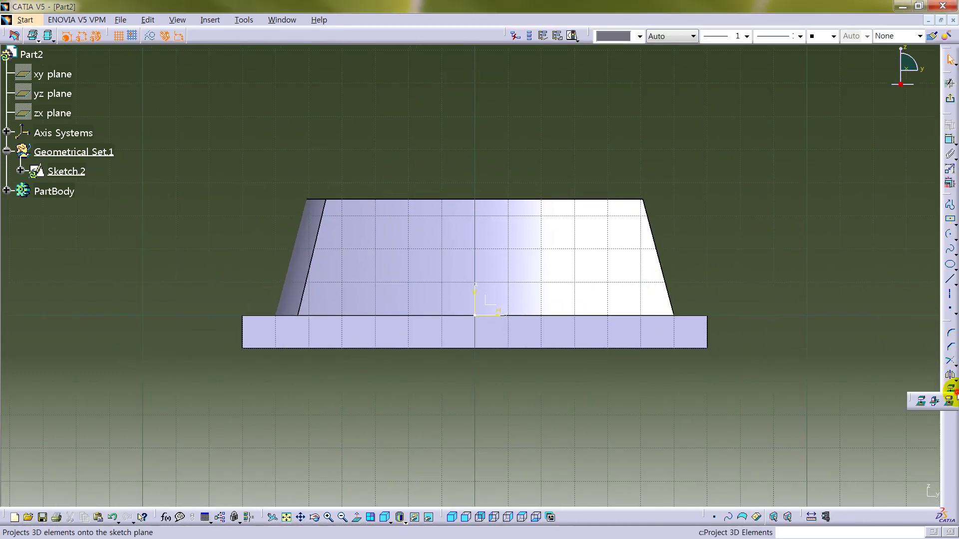
# Step: Project the silhouette edge of the body's curved end face onto the sketch plane
pyautogui.click(935, 400)
pyautogui.click(301, 253)
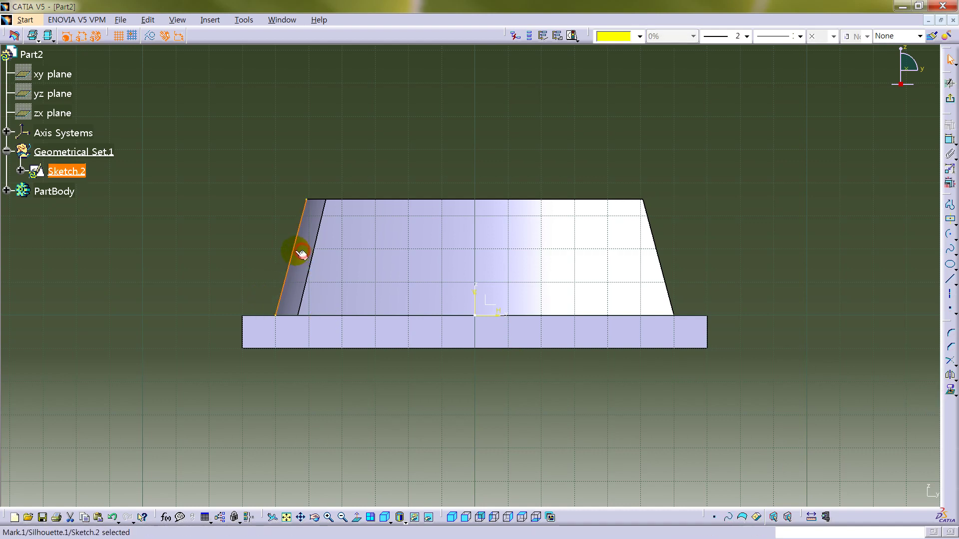
pyautogui.click(260, 188)
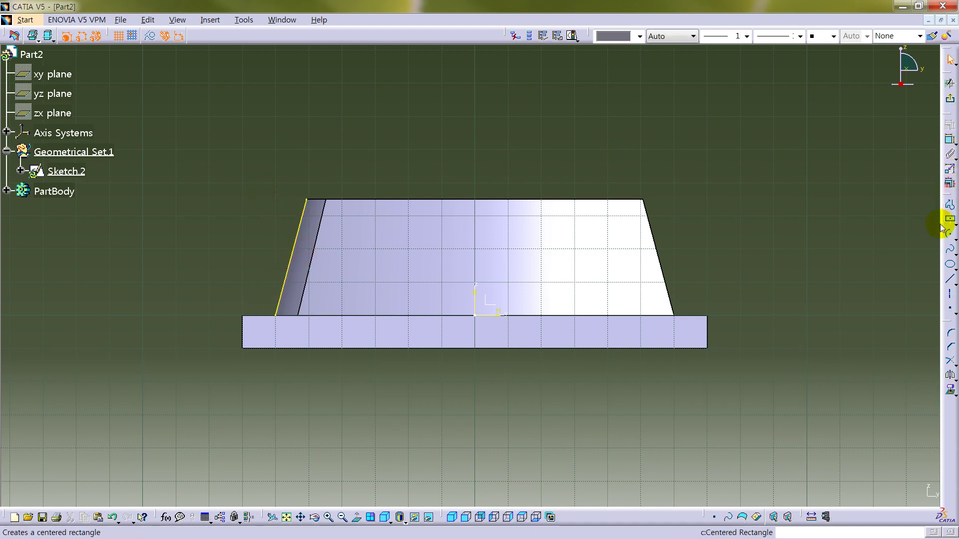
# Step: Draw a shallow upward-bulging three-point arc across the body's upper half, extending past both sloped ends and peaking near the vertical axis
pyautogui.click(954, 236)
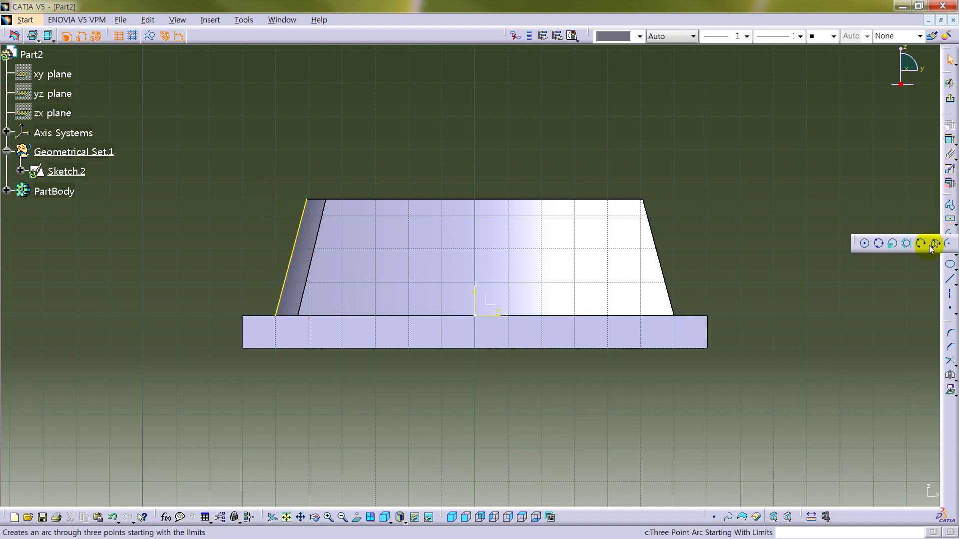
pyautogui.click(935, 243)
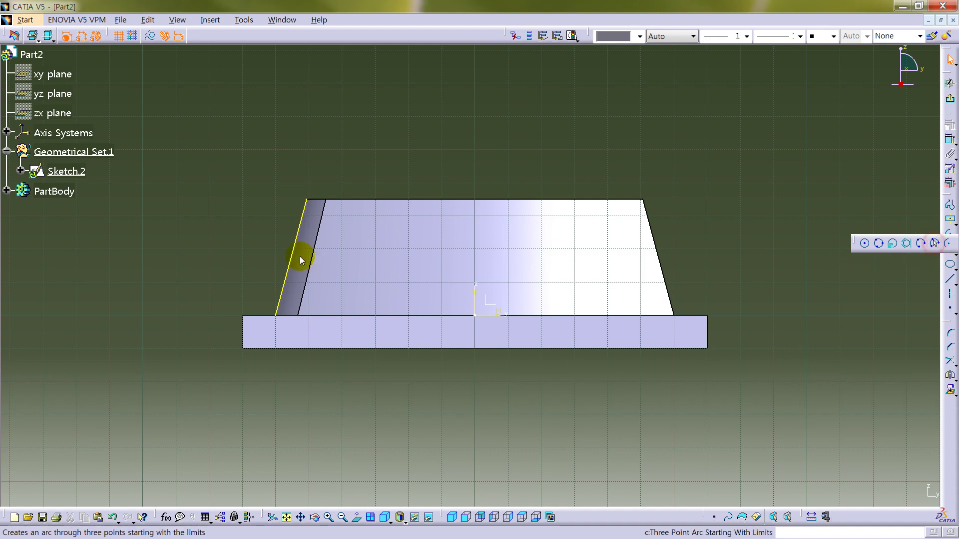
pyautogui.click(255, 254)
pyautogui.click(705, 250)
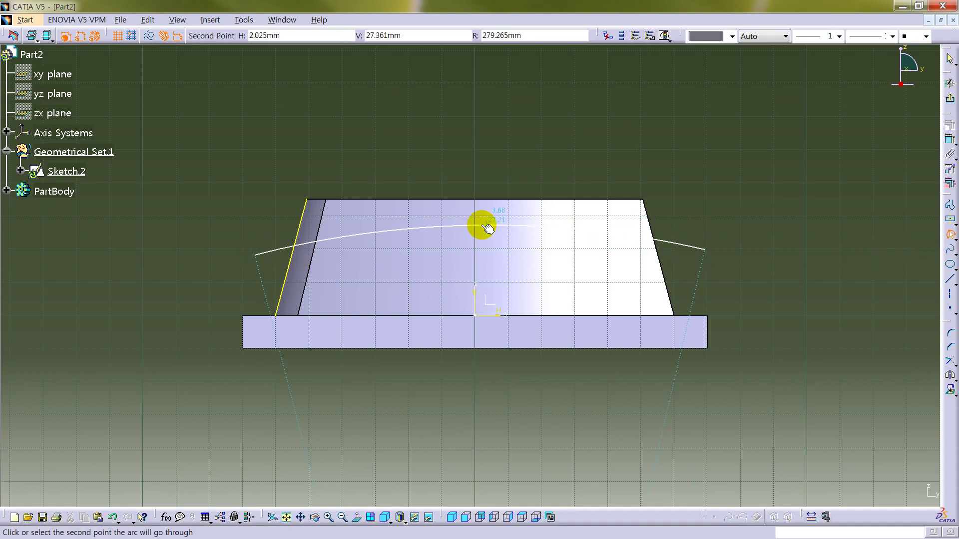
pyautogui.click(475, 221)
pyautogui.click(15, 36)
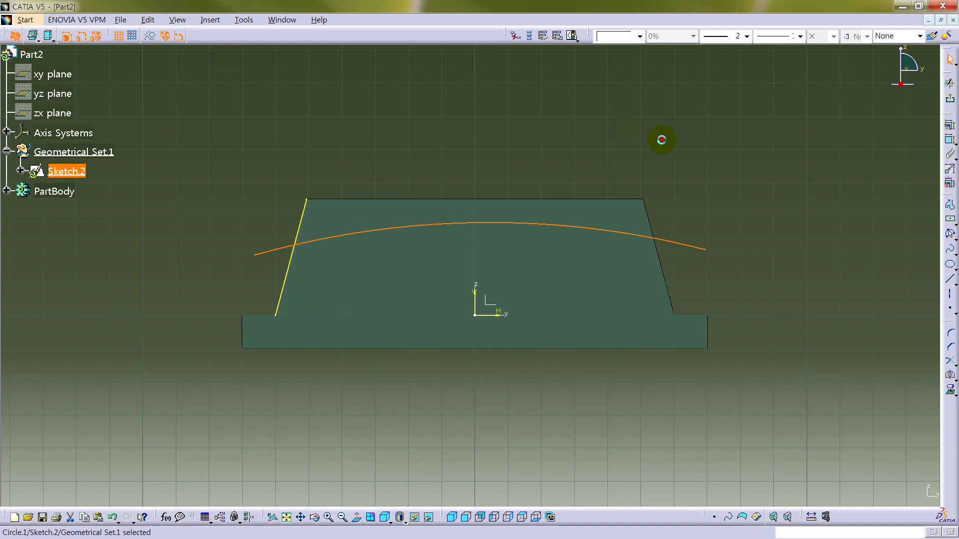
pyautogui.moveTo(706, 212); pyautogui.dragTo(713, 147, button='middle')
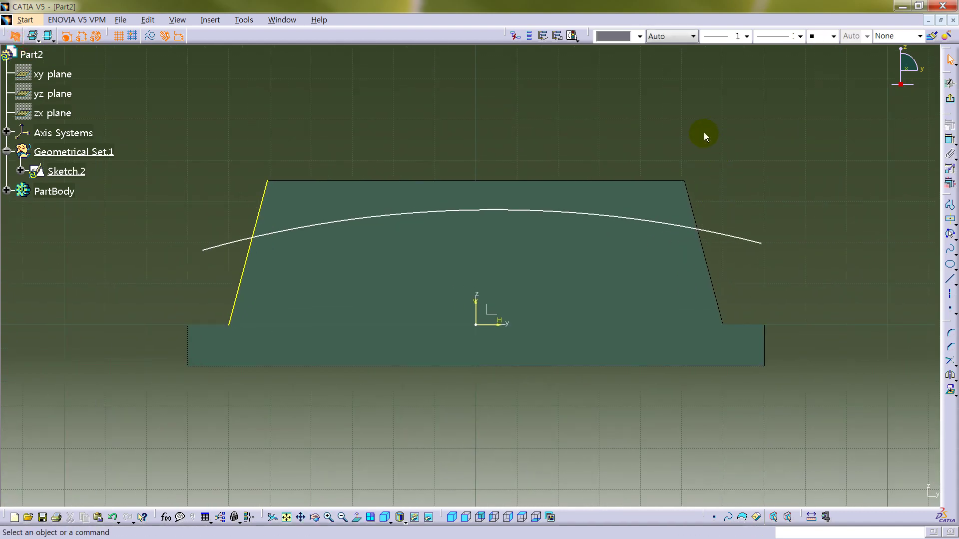
pyautogui.click(709, 255)
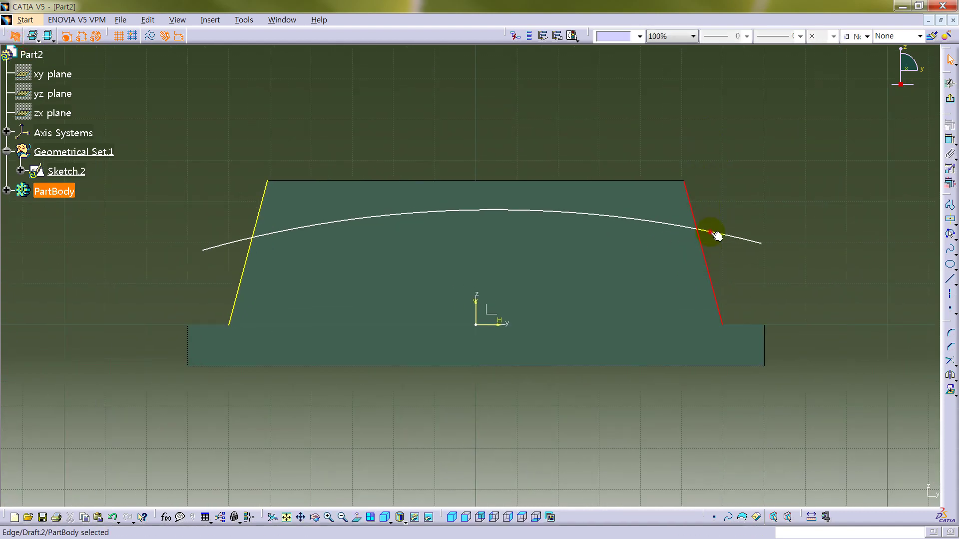
pyautogui.click(715, 233)
pyautogui.click(950, 360)
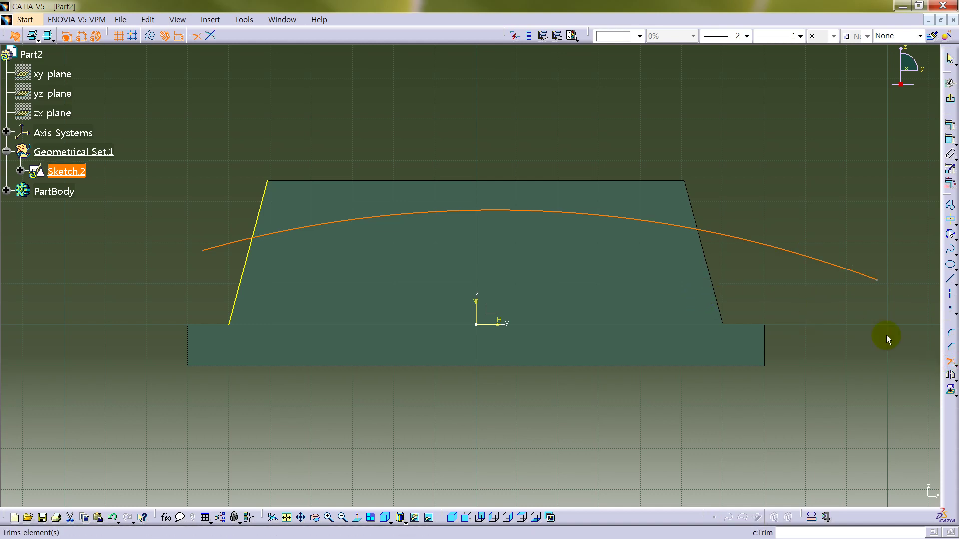
pyautogui.click(772, 249)
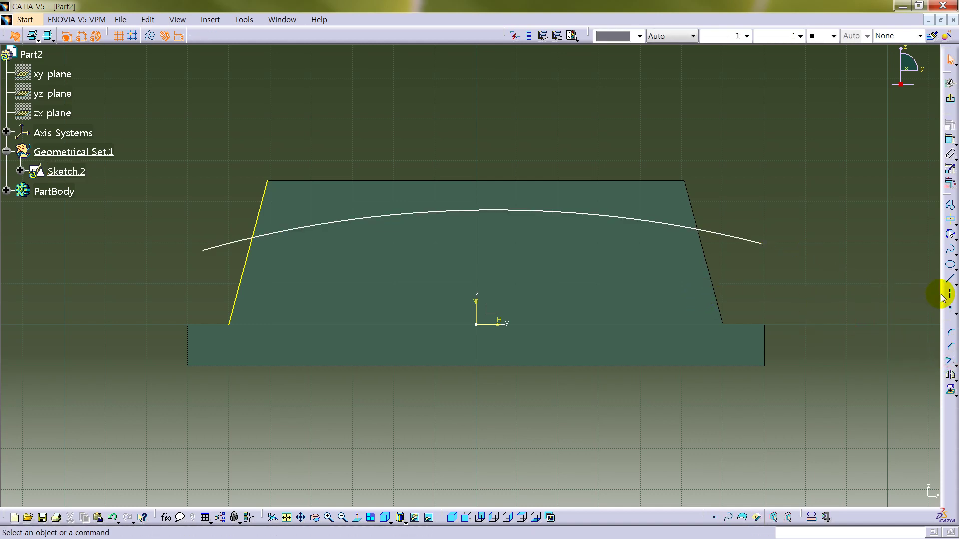
# Step: Create intersection points where the arc crosses the body's right sloped edge and the projected silhouette line on the left
pyautogui.click(951, 308)
pyautogui.click(955, 313)
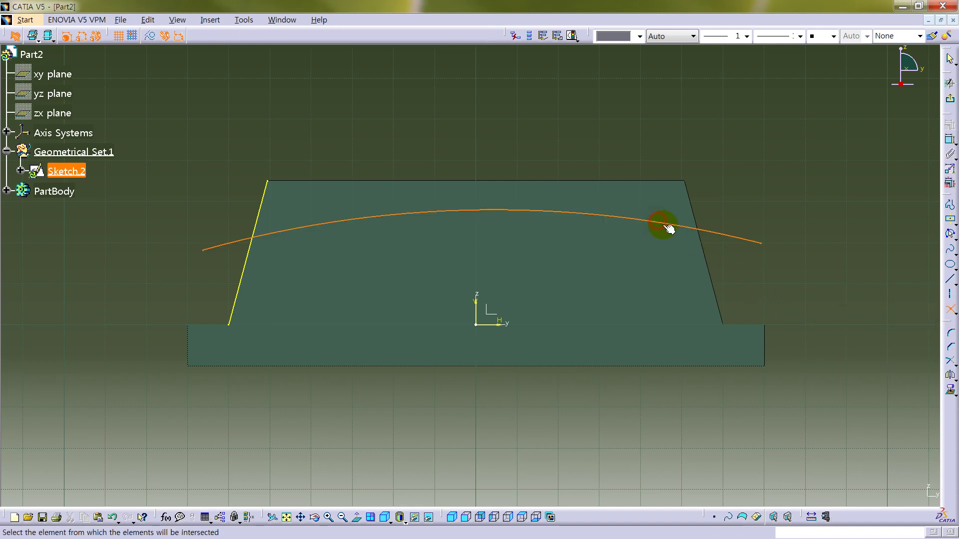
pyautogui.click(703, 247)
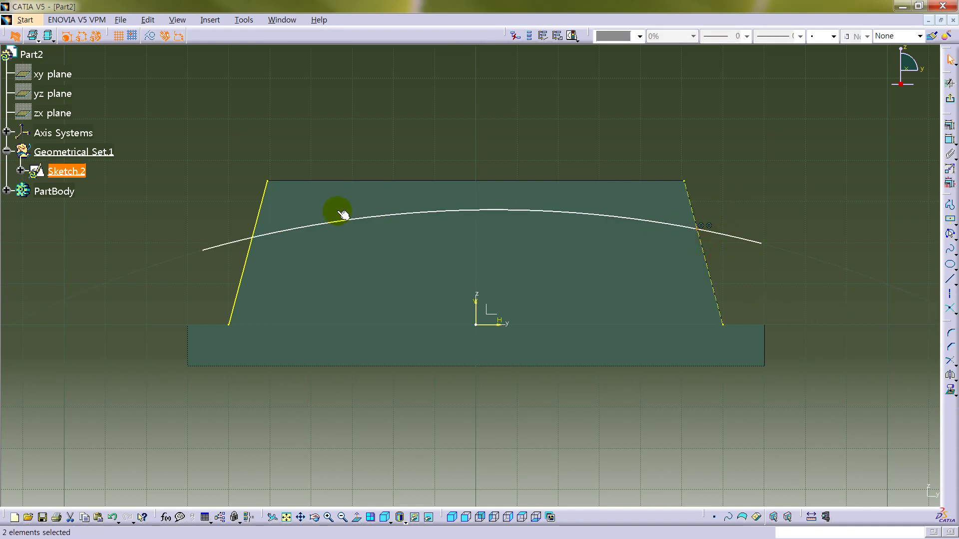
pyautogui.click(950, 309)
pyautogui.click(252, 233)
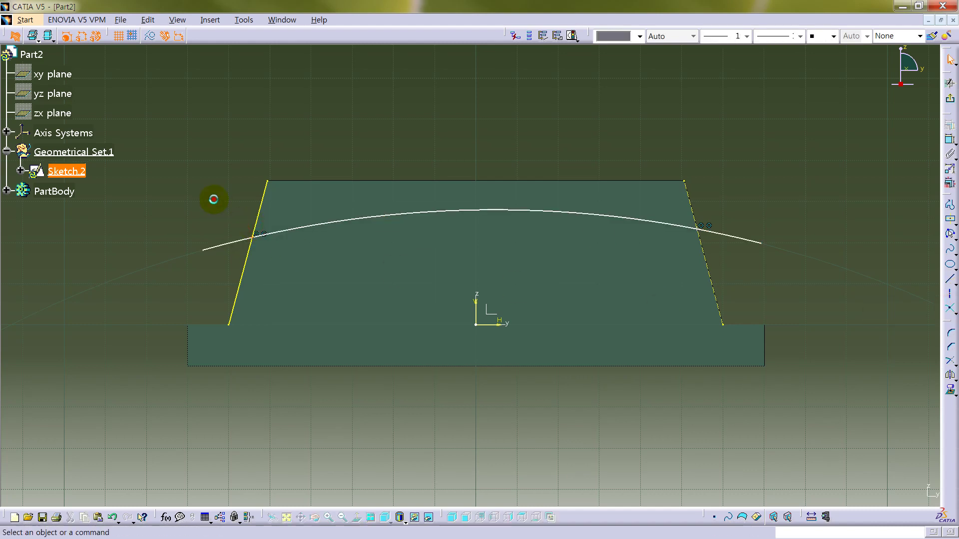
pyautogui.moveTo(606, 165); pyautogui.dragTo(601, 169, button='middle')
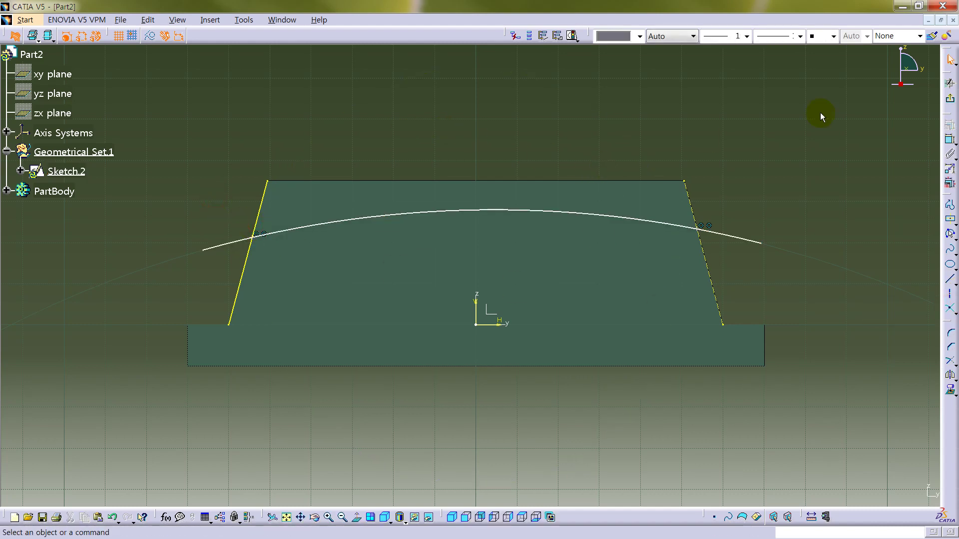
# Step: Constrain the right intersection point to a height of 30 mm above the horizontal axis
pyautogui.click(948, 140)
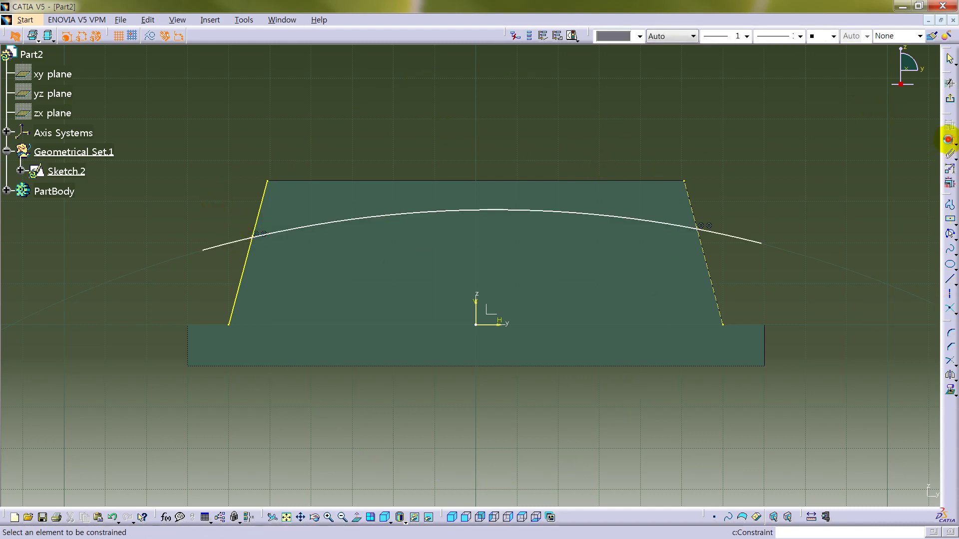
pyautogui.click(701, 230)
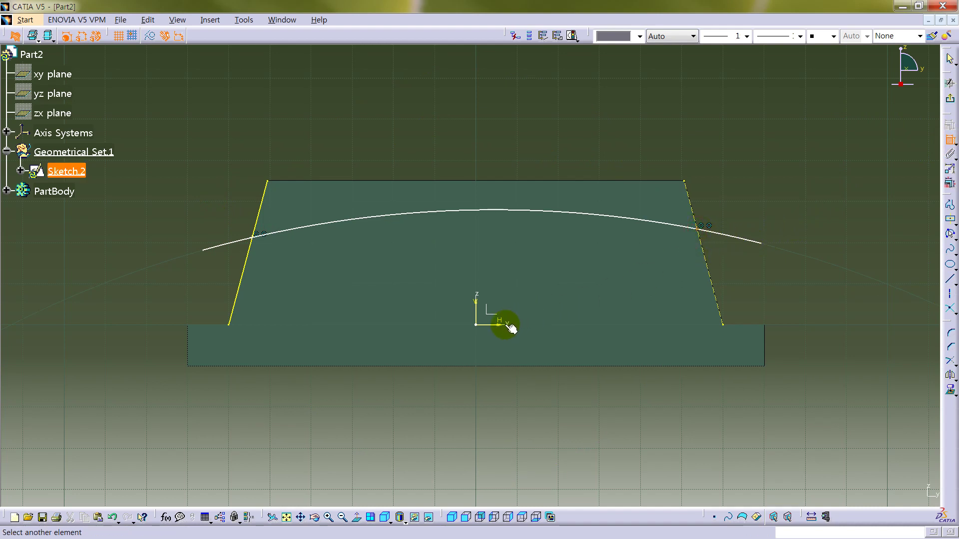
pyautogui.click(782, 293)
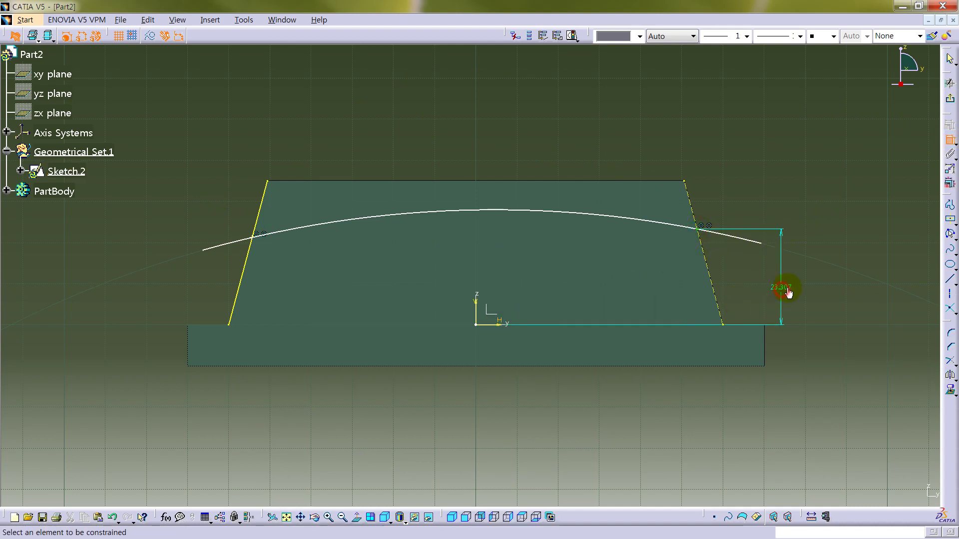
pyautogui.doubleClick(782, 288)
pyautogui.write('30')
pyautogui.press('Return')
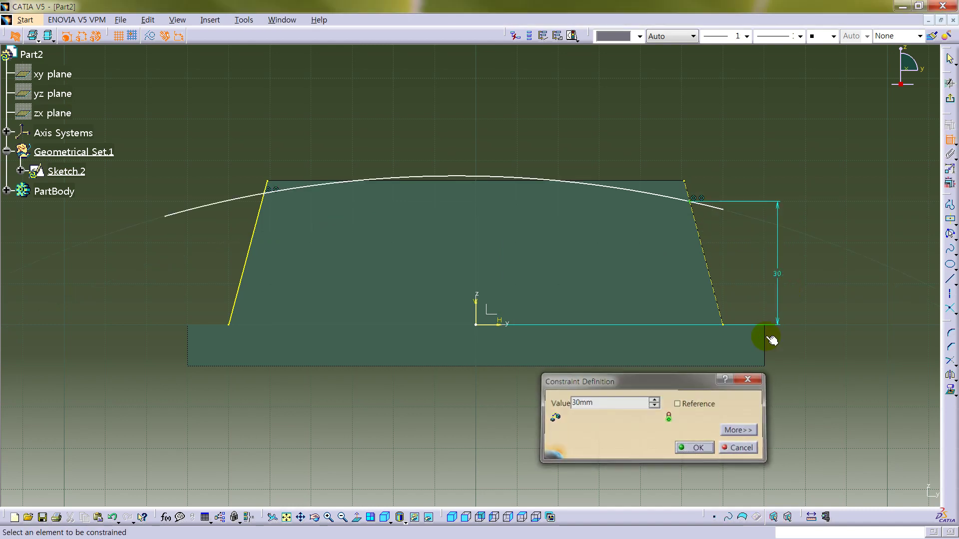
# Step: Add a radius dimension to the arc and constrain the left intersection point 20 mm above the horizontal axis
pyautogui.click(268, 197)
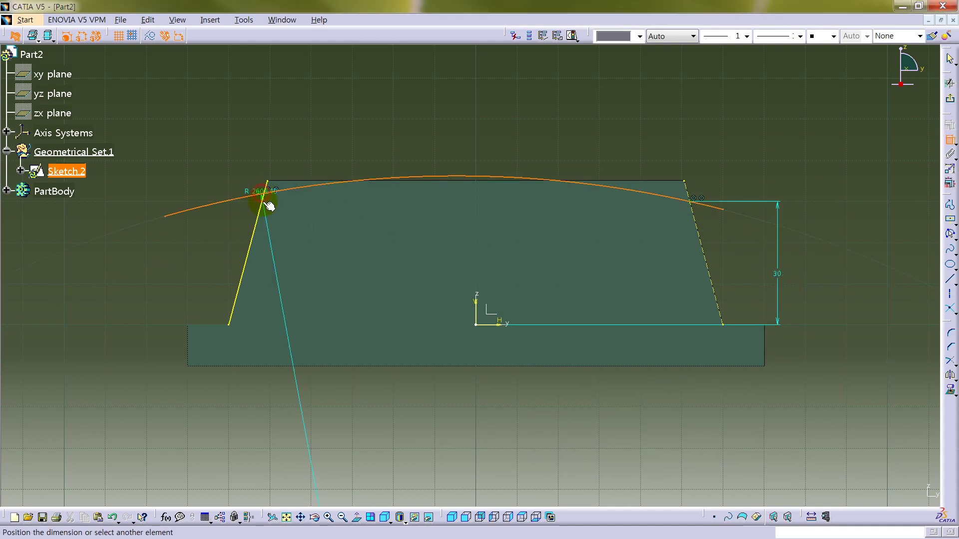
pyautogui.click(563, 136)
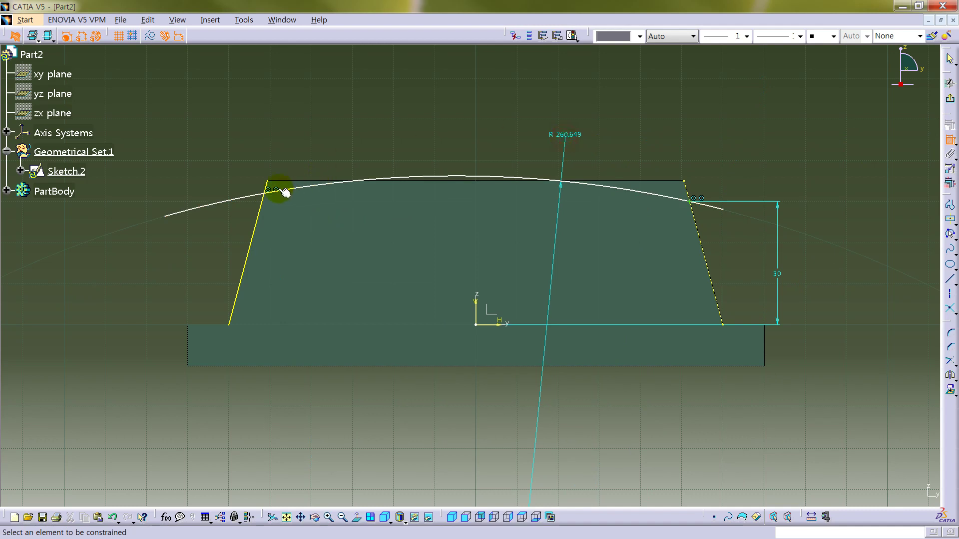
pyautogui.click(268, 194)
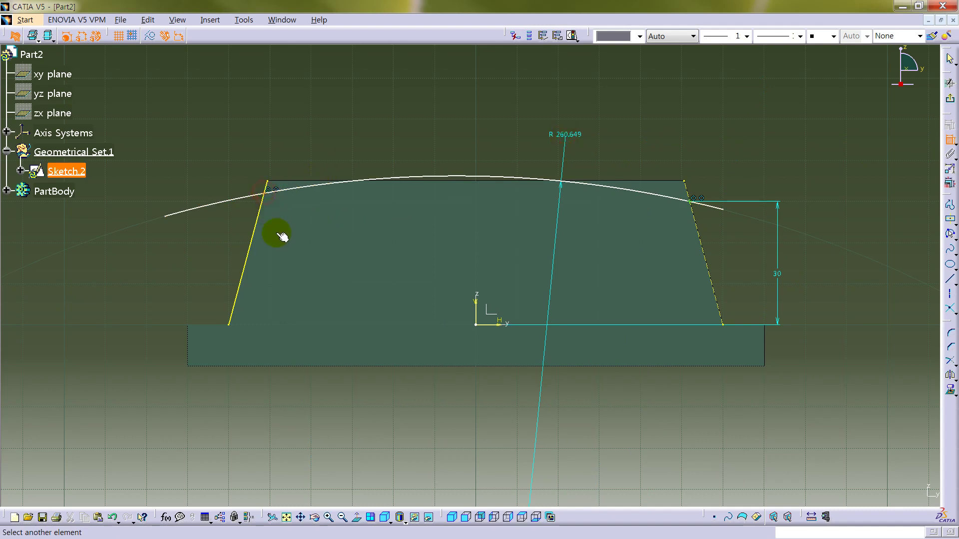
pyautogui.click(501, 324)
pyautogui.click(180, 275)
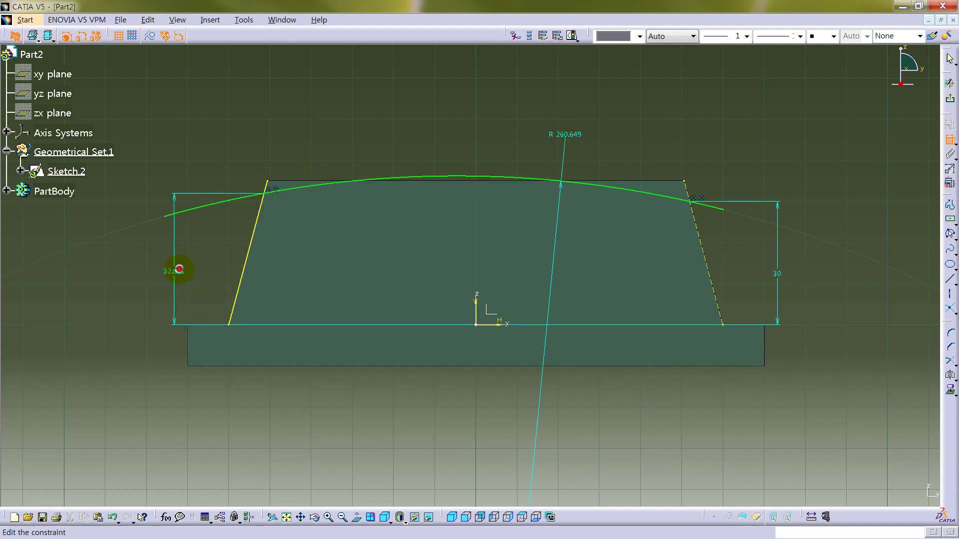
pyautogui.doubleClick(179, 269)
pyautogui.write('20')
pyautogui.press('Return')
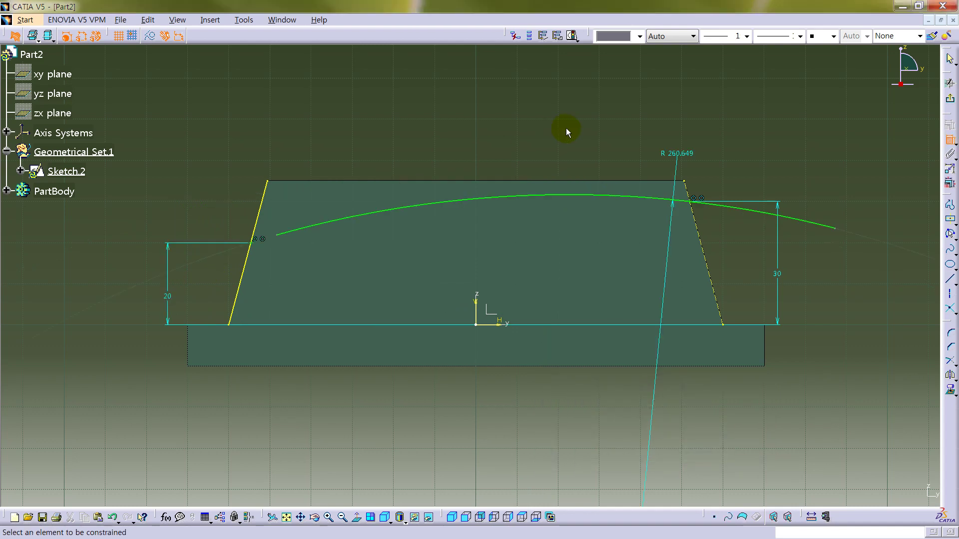
# Step: Set the arc's radius to 200 mm
pyautogui.doubleClick(676, 154)
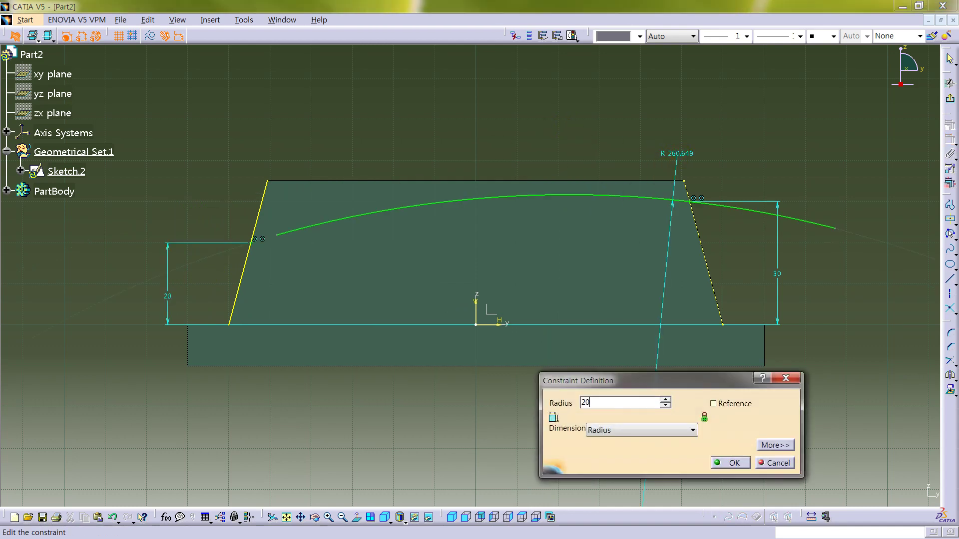
pyautogui.press('Return')
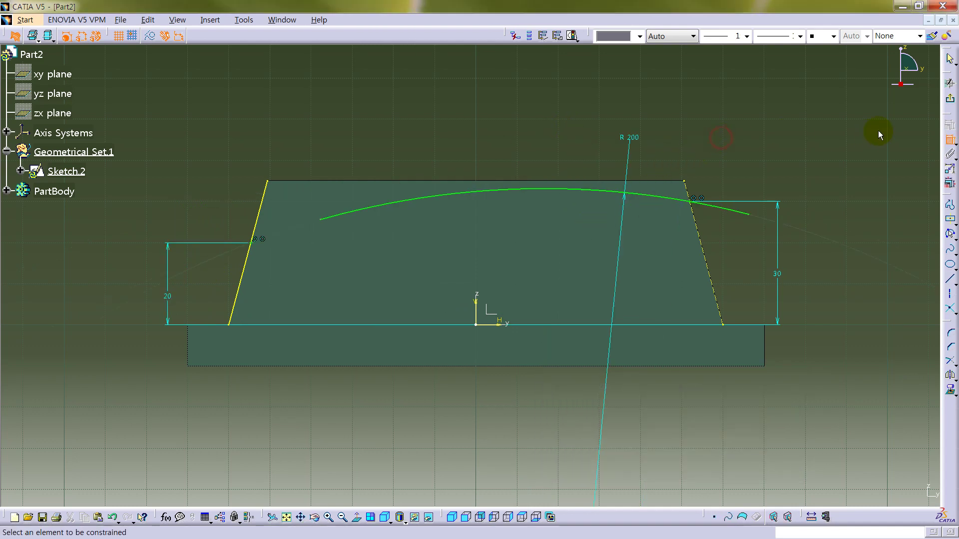
pyautogui.click(944, 141)
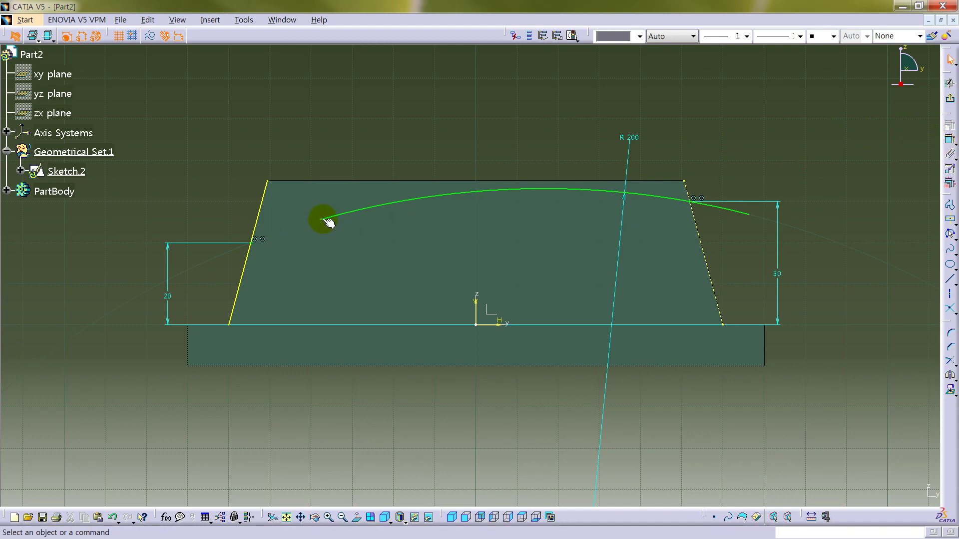
# Step: Extend the arc's left end past the left sloped edge and shorten its right end to just beyond the right one
pyautogui.moveTo(325, 222)
pyautogui.mouseDown()
pyautogui.moveTo(238, 235)
pyautogui.moveTo(215, 250)
pyautogui.mouseUp()
pyautogui.click(195, 172)
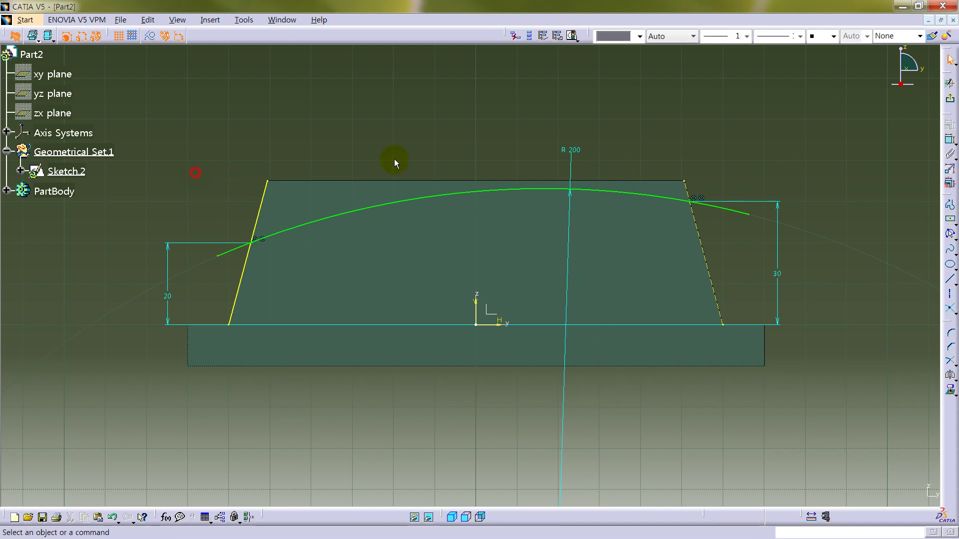
pyautogui.moveTo(748, 214); pyautogui.dragTo(723, 220)
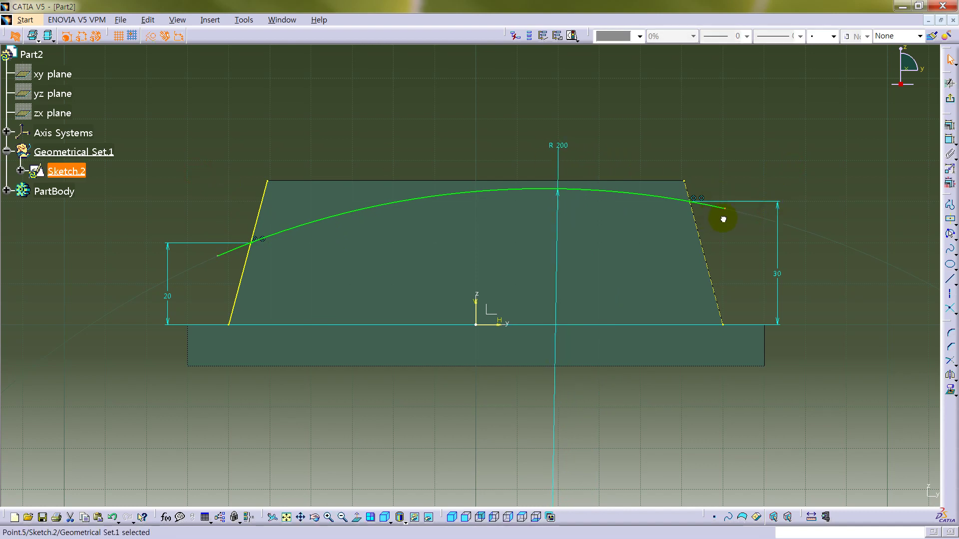
pyautogui.click(375, 89)
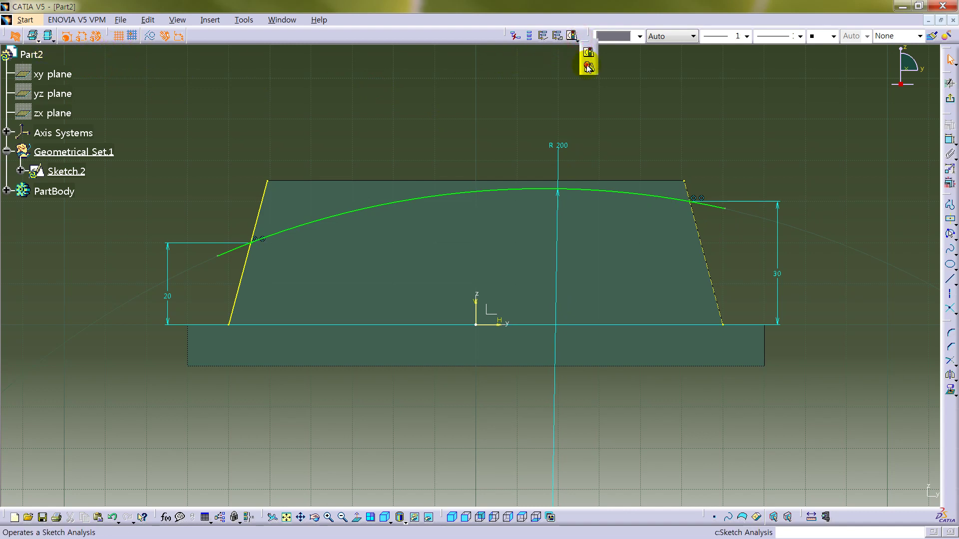
# Step: Use Sketch Analysis to turn Silhouette.1/Mark.1 and the isolated points Point.8 through Point.11 into construction geometry
pyautogui.click(588, 66)
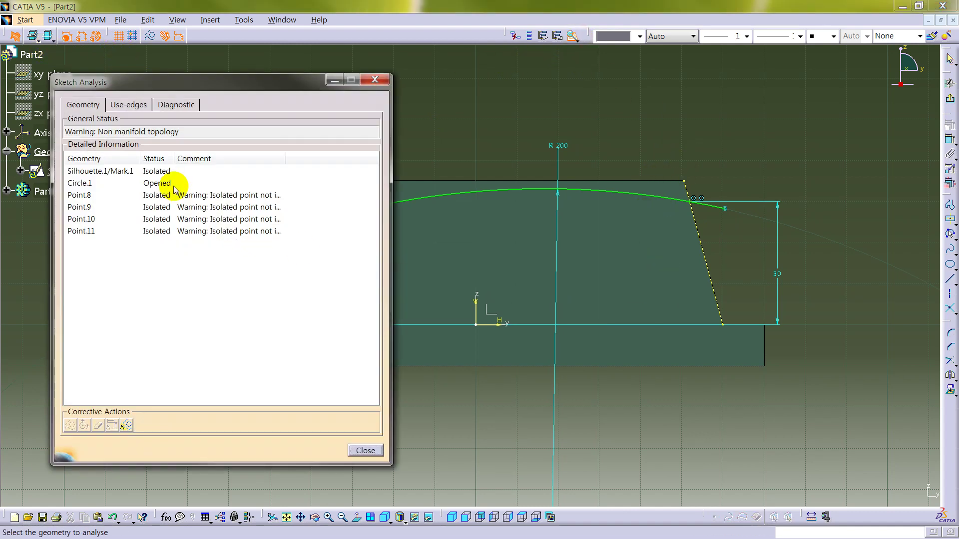
pyautogui.click(141, 170)
pyautogui.keyDown('ctrl'); pyautogui.click(157, 196); pyautogui.keyUp('ctrl')
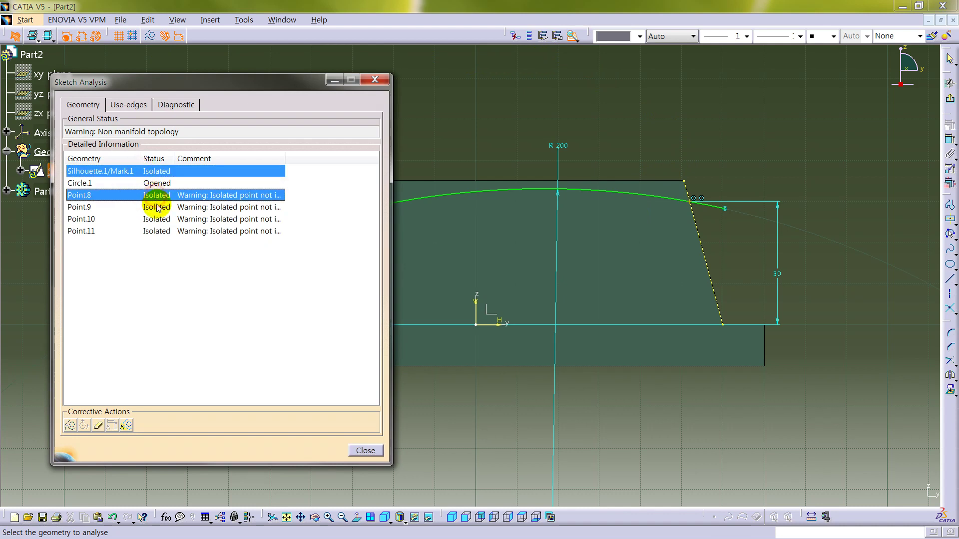
pyautogui.keyDown('ctrl'); pyautogui.click(159, 208); pyautogui.keyUp('ctrl')
pyautogui.keyDown('ctrl'); pyautogui.click(160, 219); pyautogui.keyUp('ctrl')
pyautogui.keyDown('ctrl'); pyautogui.click(165, 231); pyautogui.keyUp('ctrl')
pyautogui.click(70, 425)
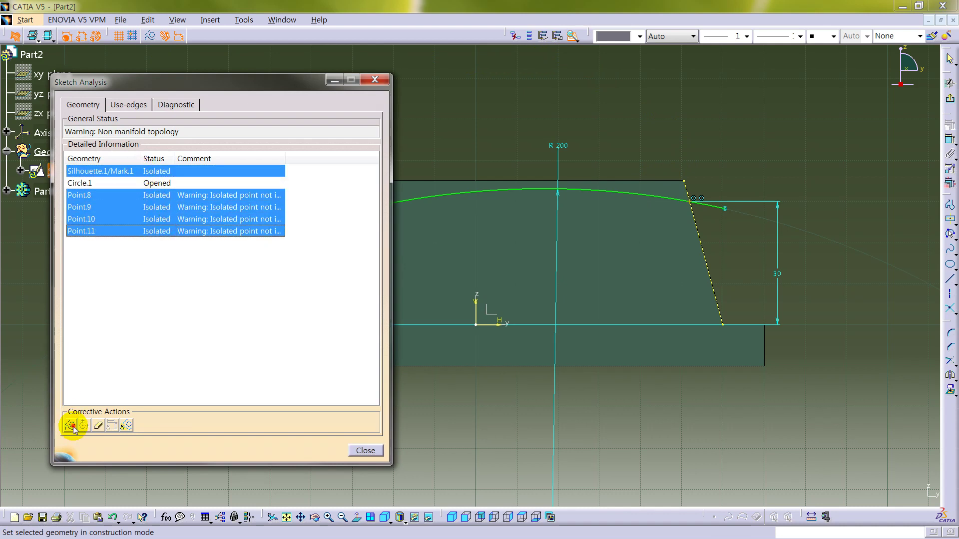
pyautogui.click(365, 450)
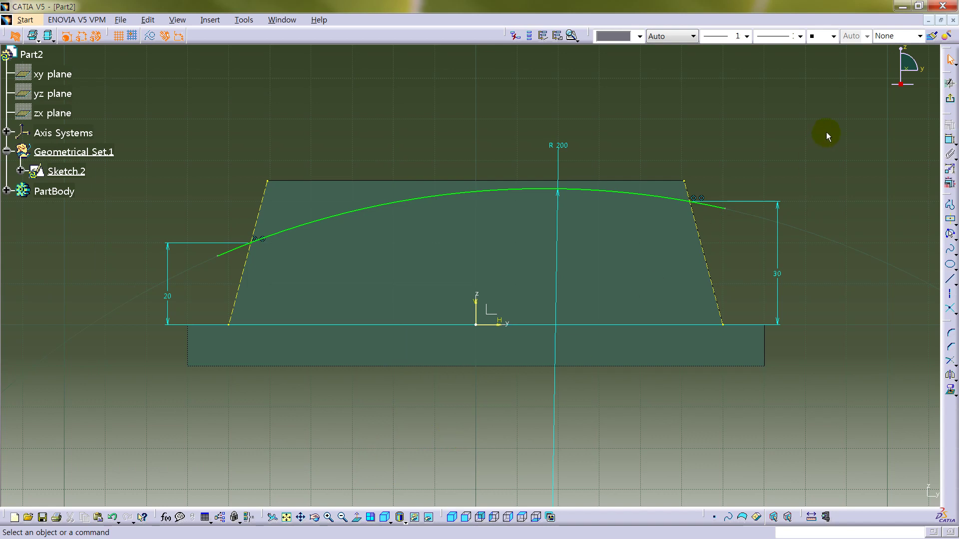
# Step: Exit the arc sketch and switch to the Generative Shape Design workbench
pyautogui.click(949, 98)
pyautogui.moveTo(648, 232)
pyautogui.mouseDown(button='middle')
pyautogui.moveTo(597, 214)
pyautogui.moveTo(468, 255)
pyautogui.moveTo(787, 135)
pyautogui.mouseUp(button='middle')
pyautogui.click(948, 56)
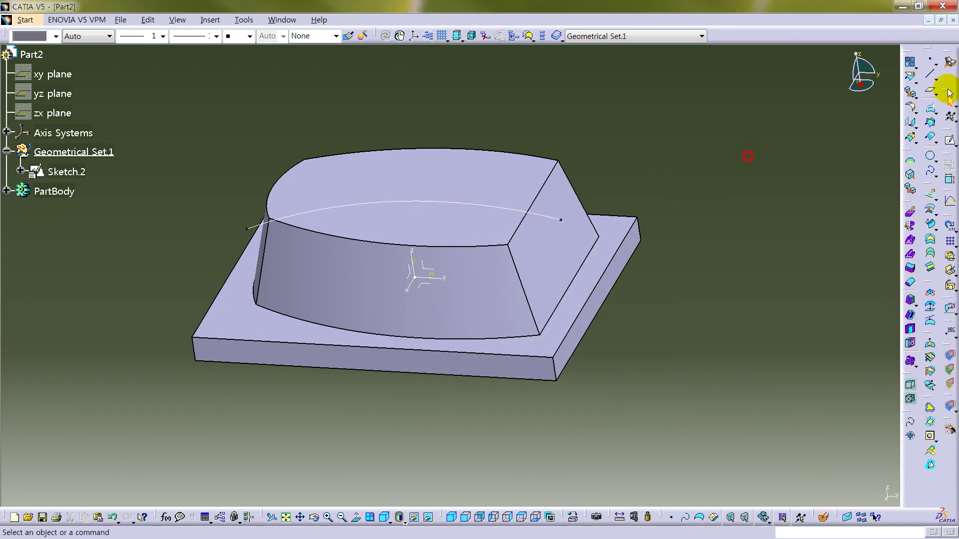
# Step: Create an extremum point on Sketch.2 at its maximum along the absolute axis system's Z axis
pyautogui.click(934, 65)
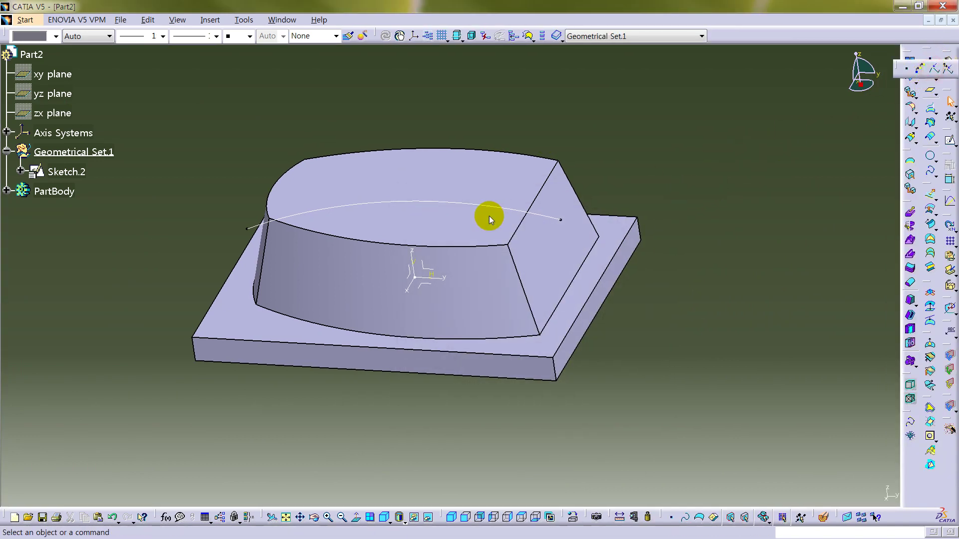
pyautogui.click(426, 201)
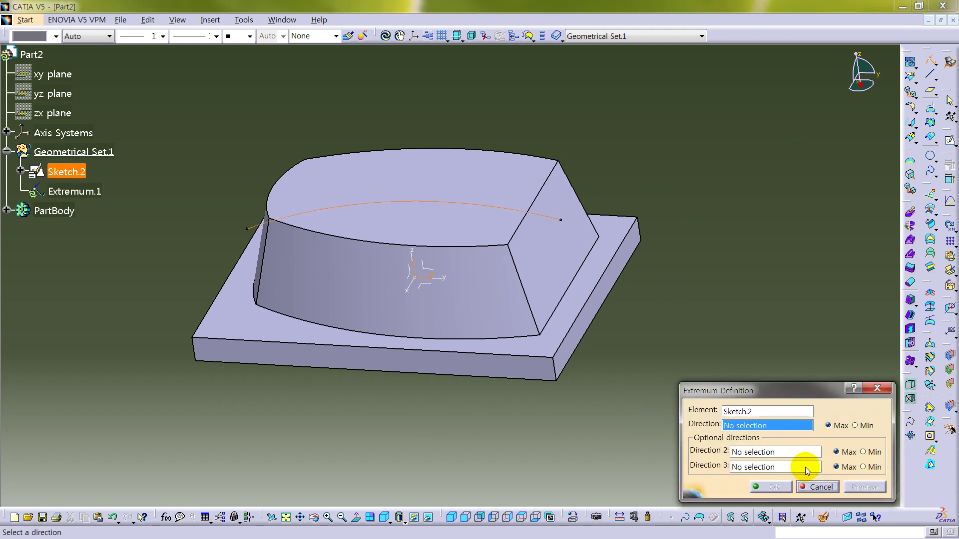
pyautogui.rightClick(754, 425)
pyautogui.click(788, 407)
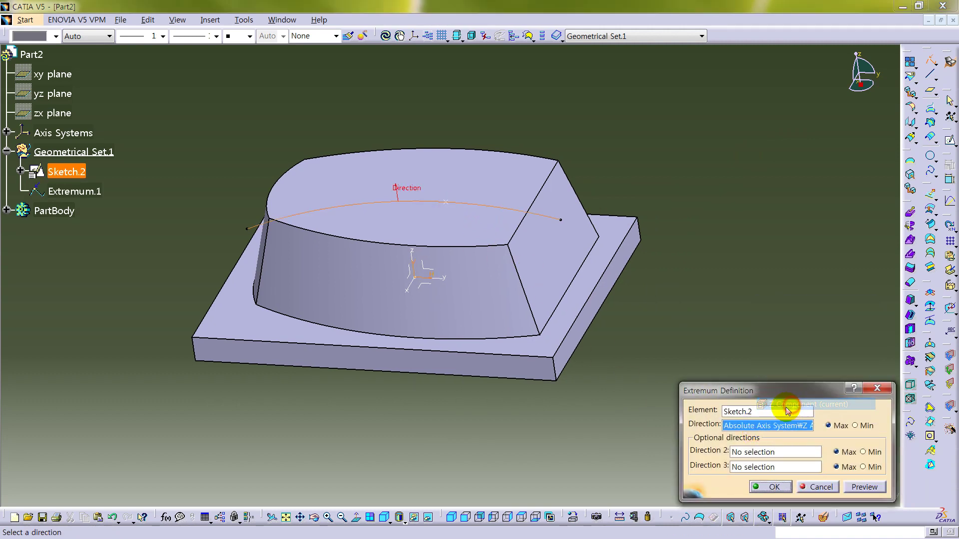
pyautogui.click(772, 487)
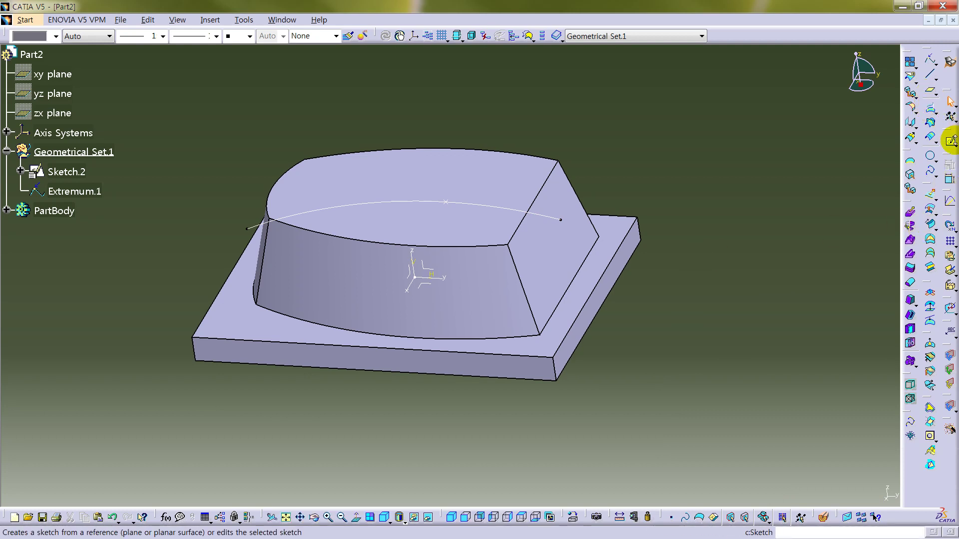
# Step: Start a positioned sketch on a new plane parallel to the absolute axis system's ZX plane through Extremum.1
pyautogui.click(951, 141)
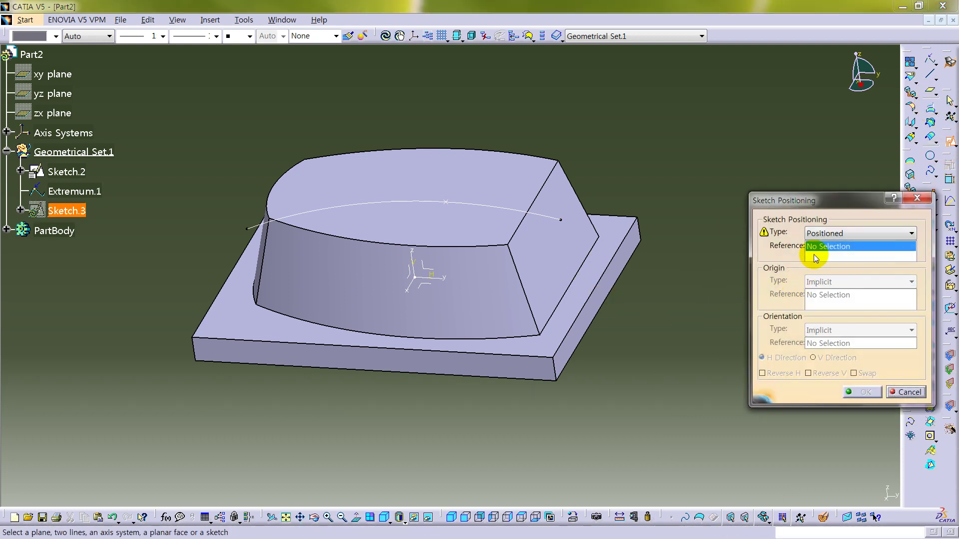
pyautogui.rightClick(814, 257)
pyautogui.click(847, 251)
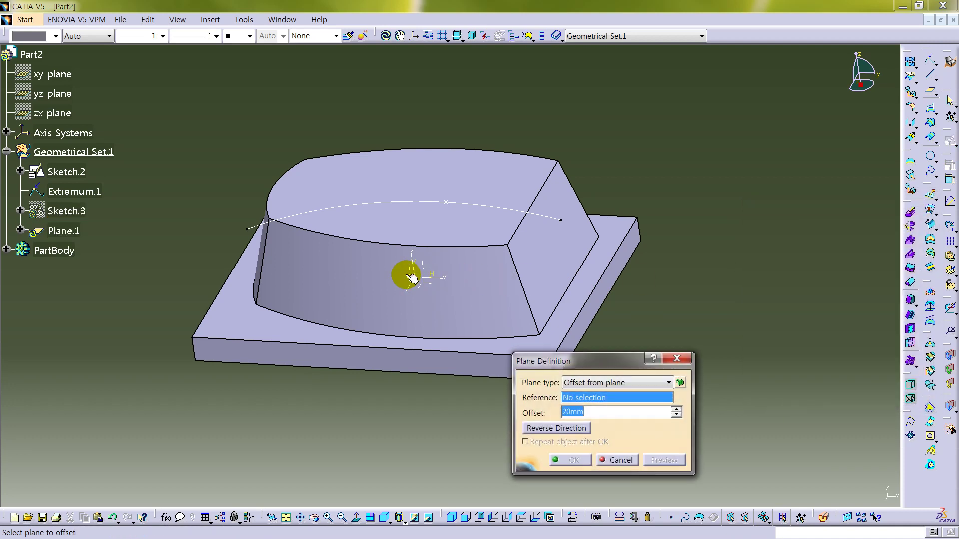
pyautogui.click(417, 278)
pyautogui.click(446, 202)
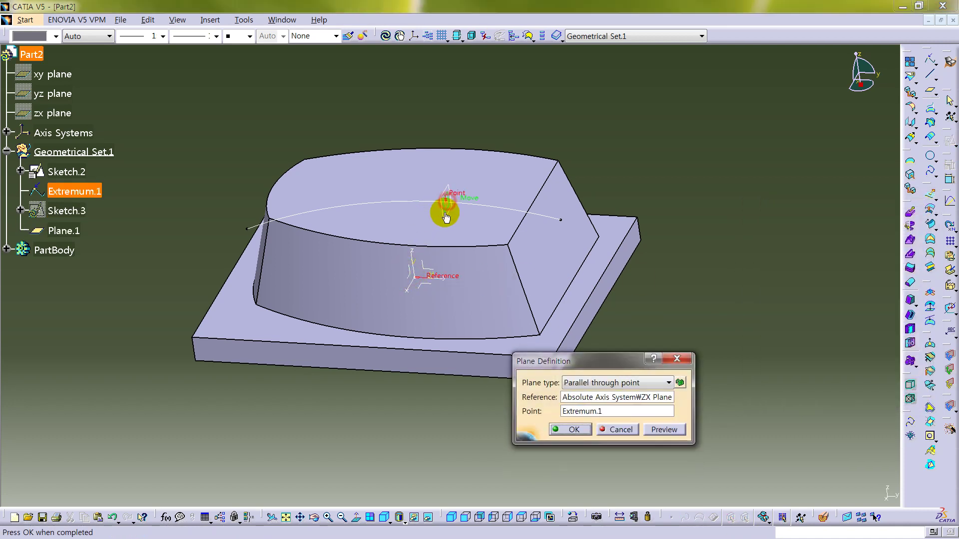
pyautogui.click(572, 427)
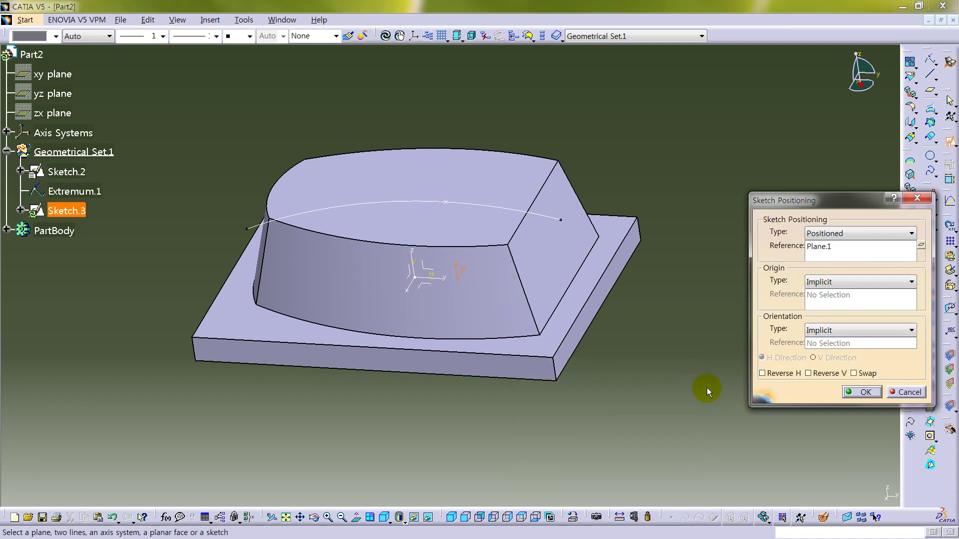
# Step: Set the sketch origin to a curve intersection with the Sketch.2 arc and enter the sketch
pyautogui.click(834, 282)
pyautogui.click(838, 333)
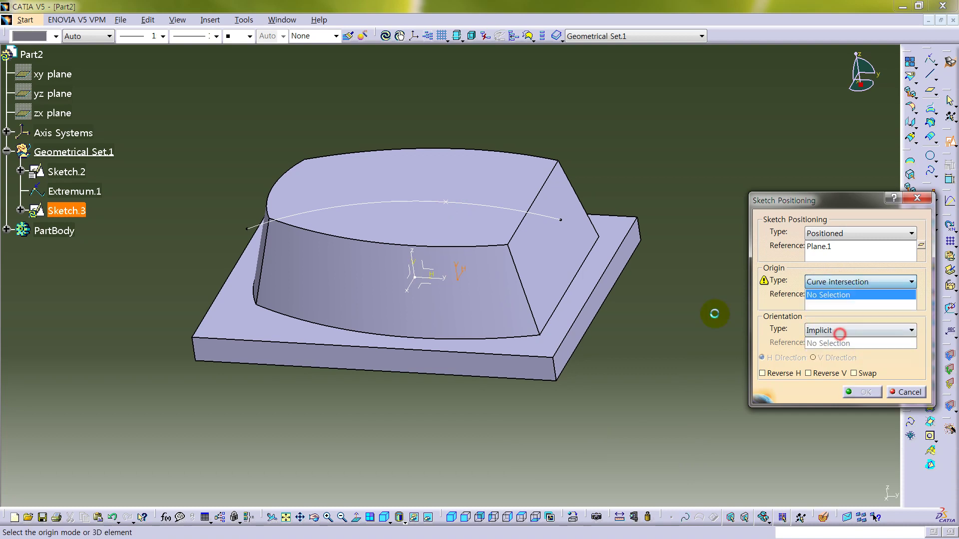
pyautogui.click(469, 205)
pyautogui.click(868, 393)
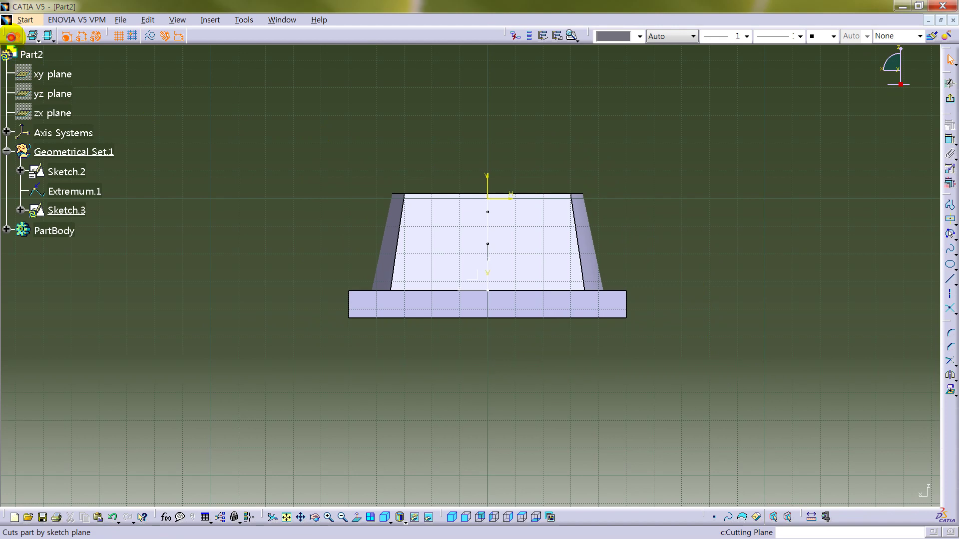
# Step: Cut the part by the sketch plane and draw an arc of about 47 mm radius through the origin, centred on the vertical axis below the base
pyautogui.click(14, 36)
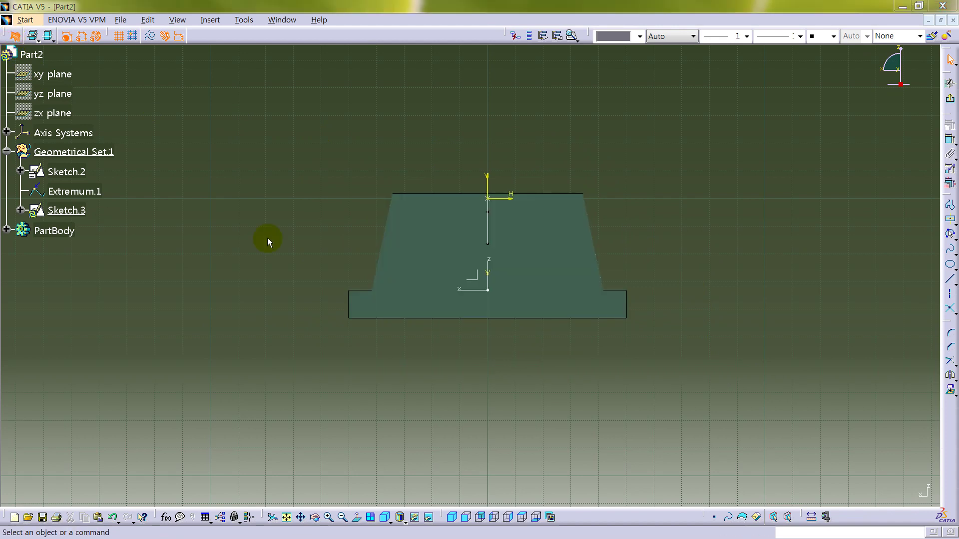
pyautogui.moveTo(464, 330); pyautogui.dragTo(509, 310, button='middle')
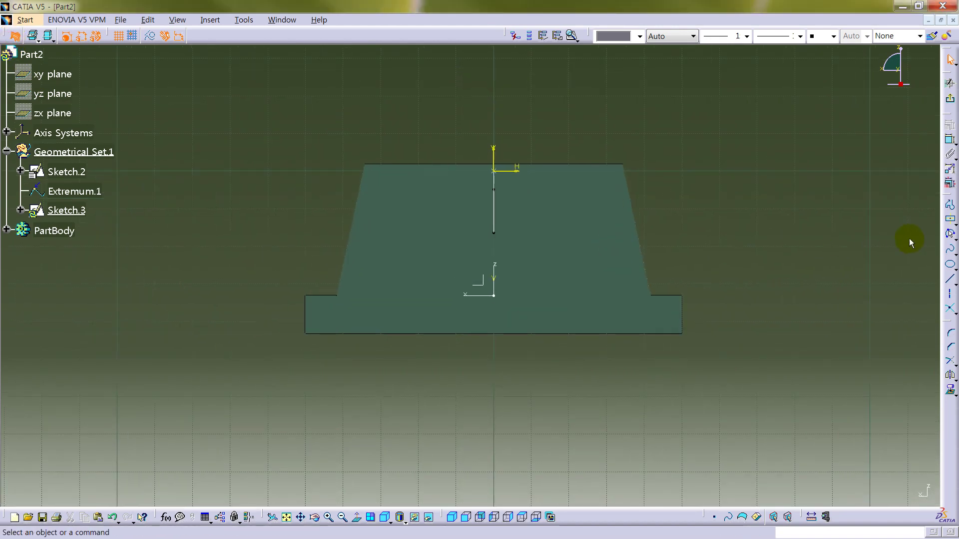
pyautogui.click(952, 238)
pyautogui.click(890, 242)
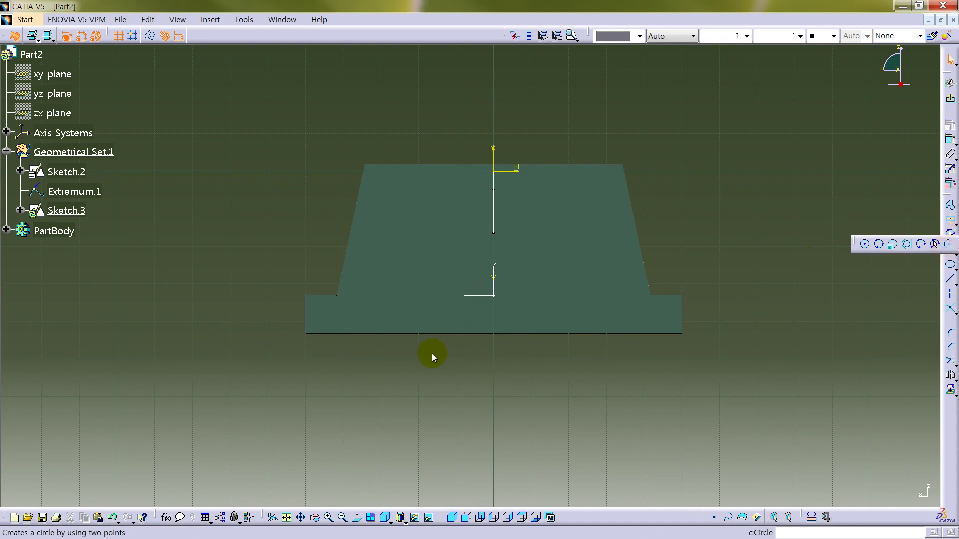
pyautogui.click(494, 349)
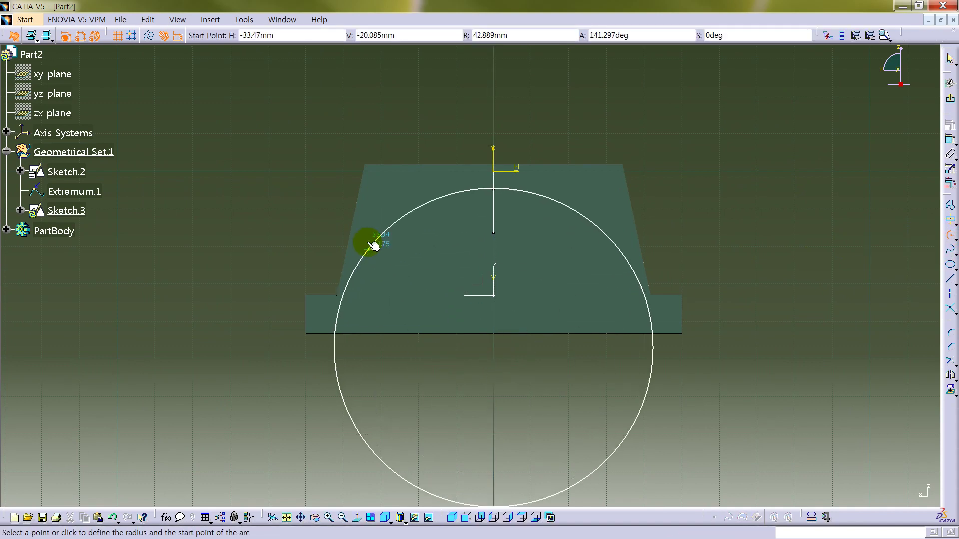
pyautogui.click(405, 195)
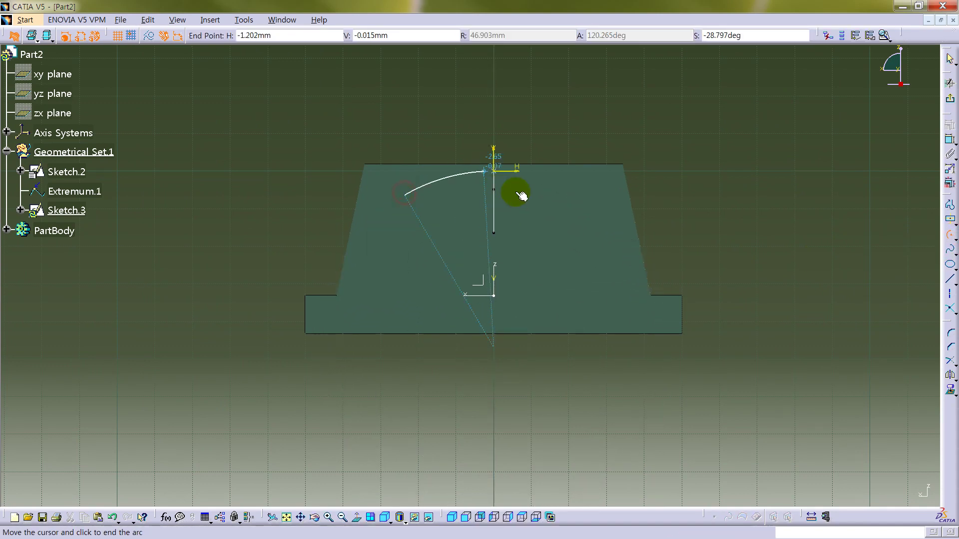
pyautogui.click(579, 214)
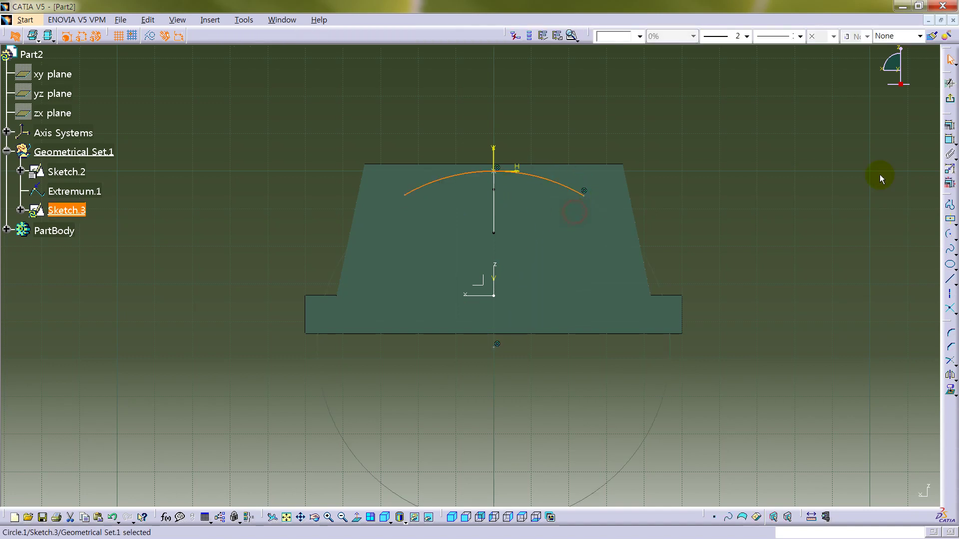
# Step: Constrain the arc's radius to 80 mm and exit the sketch
pyautogui.click(951, 142)
pyautogui.click(544, 145)
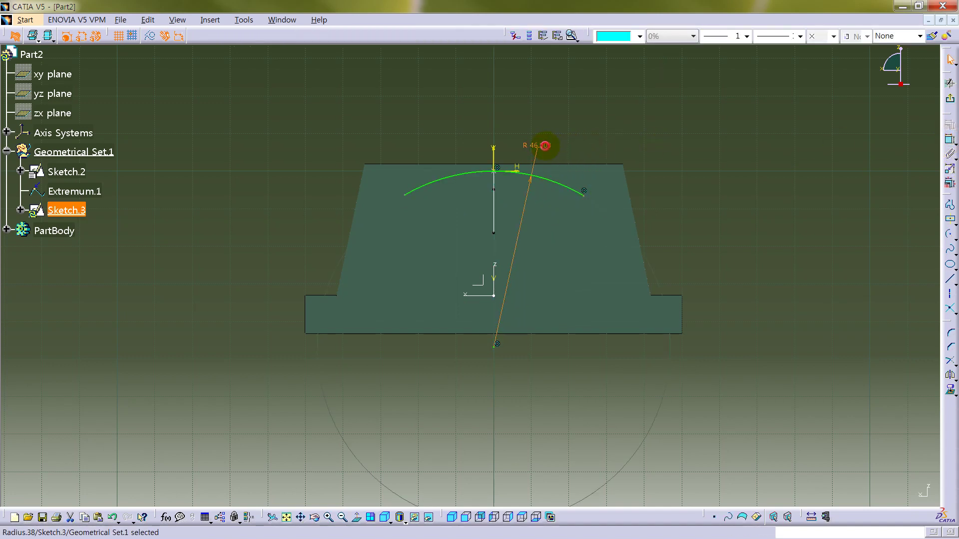
pyautogui.doubleClick(545, 146)
pyautogui.press('Return')
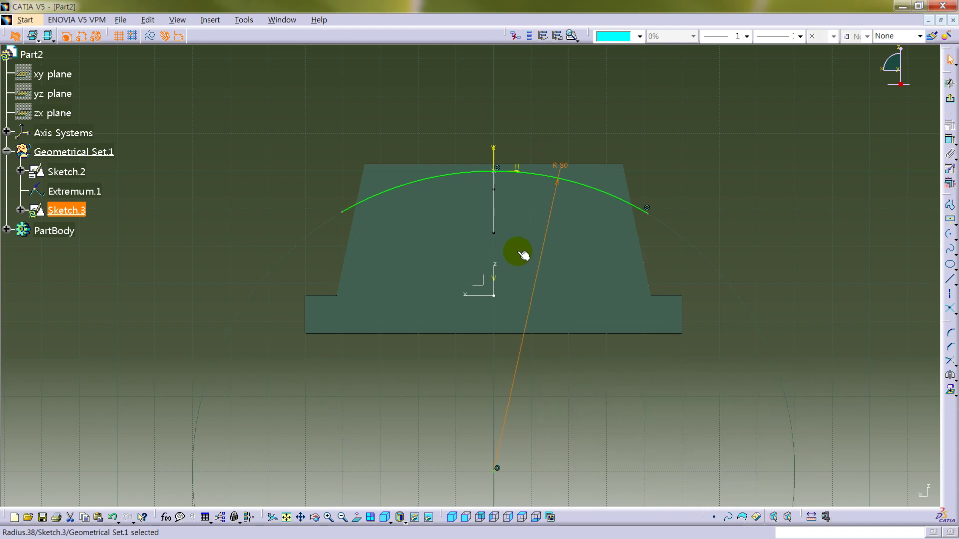
pyautogui.click(736, 141)
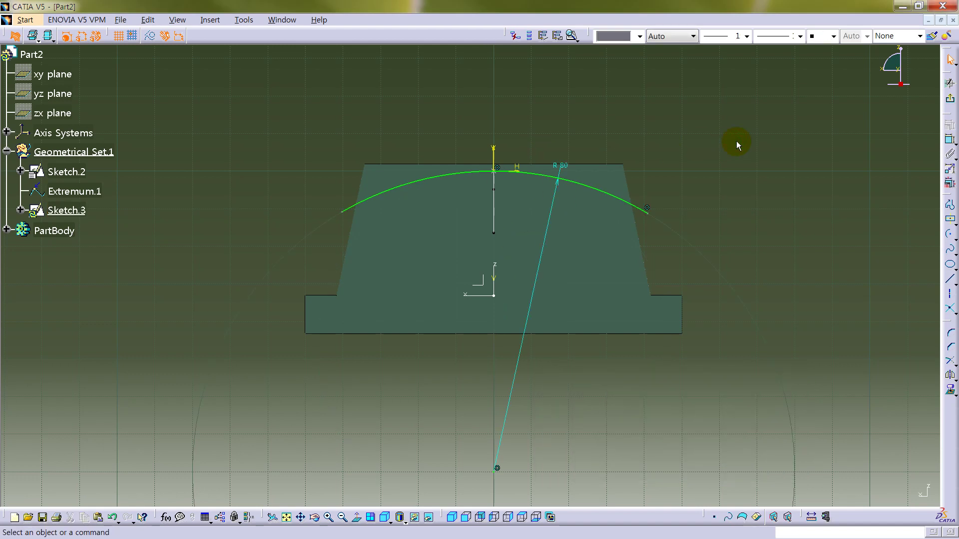
pyautogui.click(950, 129)
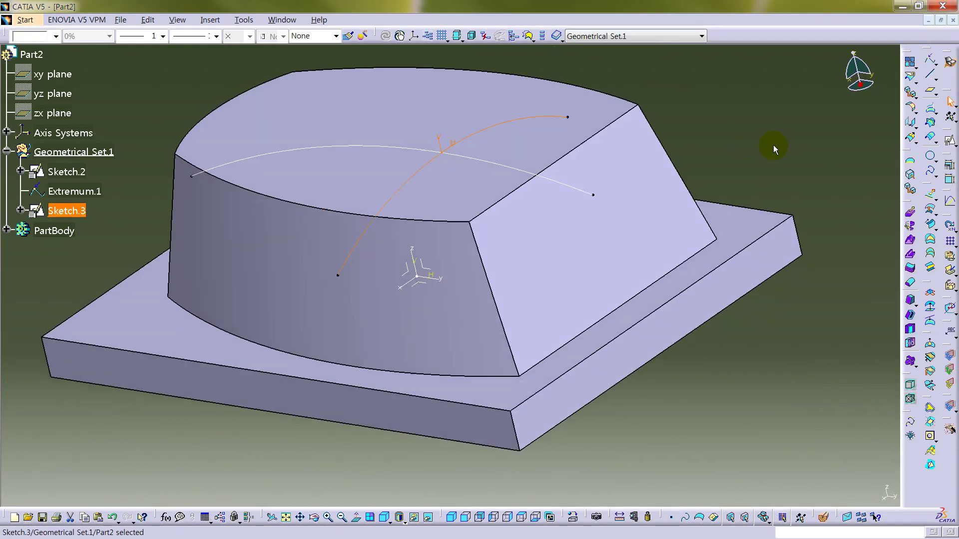
# Step: Sweep the Sketch.3 profile along the Sketch.2 guide curve as a surface, using the With reference surface subtype
pyautogui.click(930, 224)
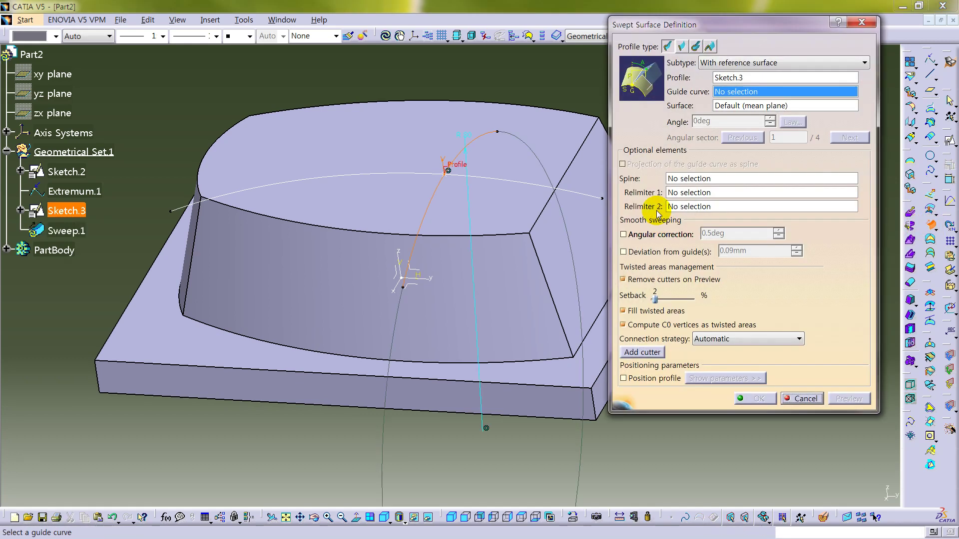
pyautogui.moveTo(481, 218)
pyautogui.mouseDown(button='middle')
pyautogui.moveTo(428, 223)
pyautogui.moveTo(456, 278)
pyautogui.moveTo(509, 298)
pyautogui.mouseUp(button='middle')
pyautogui.click(462, 182)
pyautogui.click(848, 399)
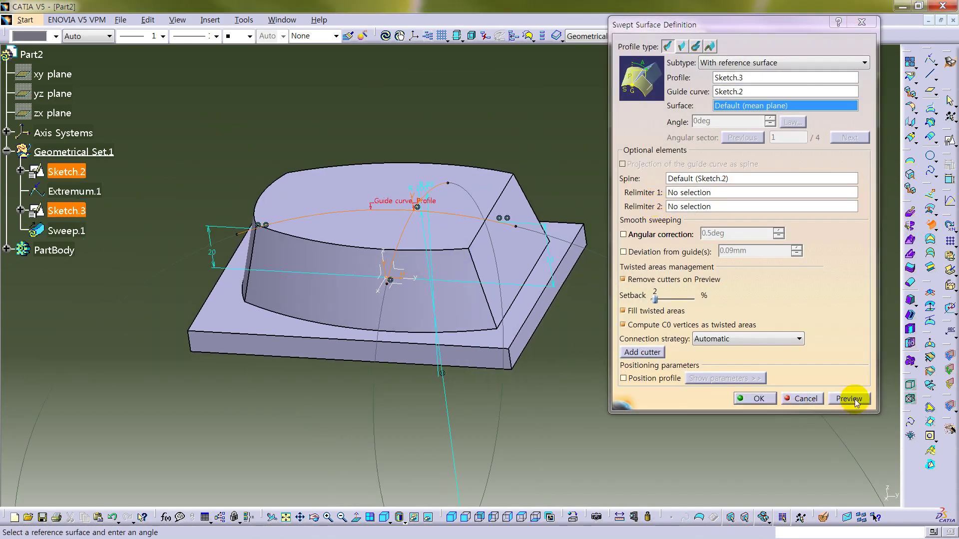
pyautogui.click(751, 398)
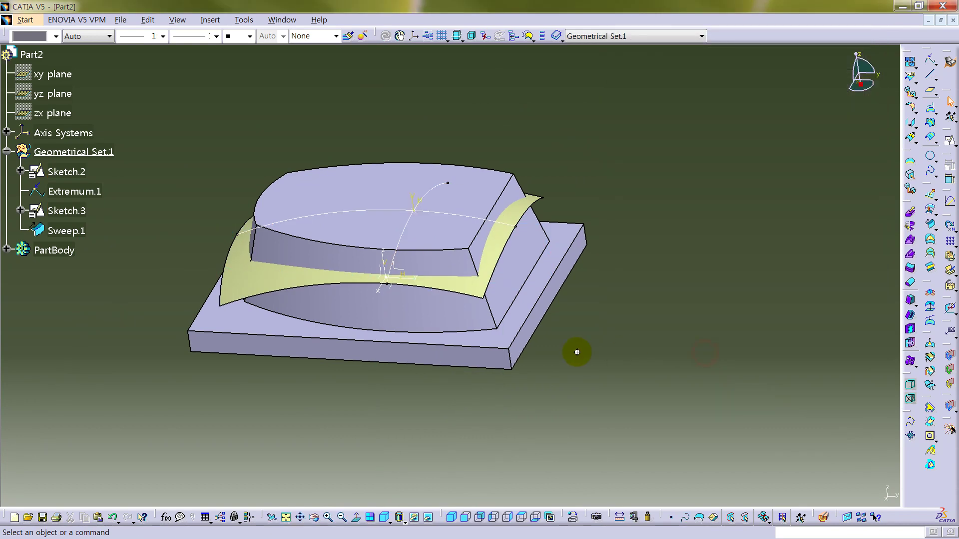
# Step: Hide Sketch.2, Extremum.1 and Sketch.3
pyautogui.moveTo(577, 352); pyautogui.dragTo(440, 381, button='middle')
pyautogui.click(75, 173)
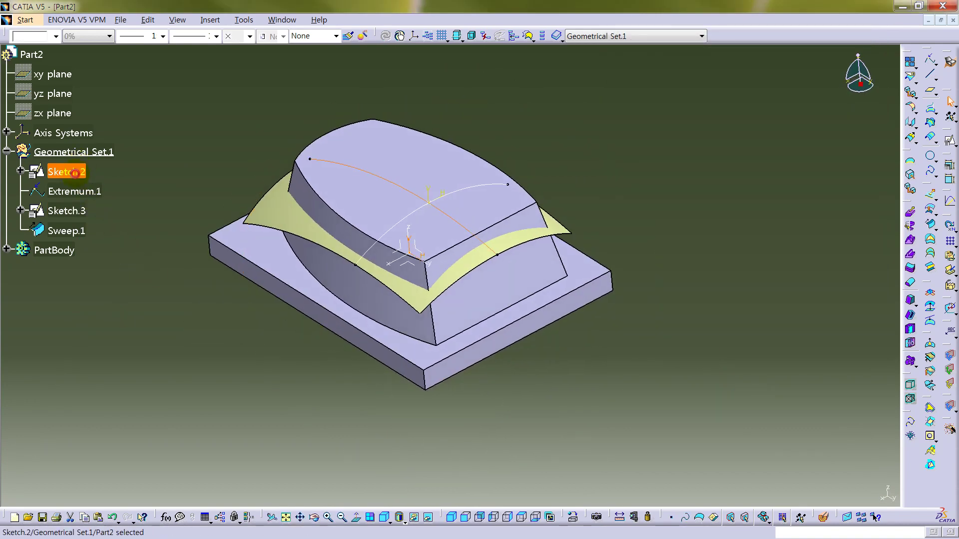
pyautogui.keyDown('shift'); pyautogui.click(74, 210); pyautogui.keyUp('shift')
pyautogui.rightClick(72, 210)
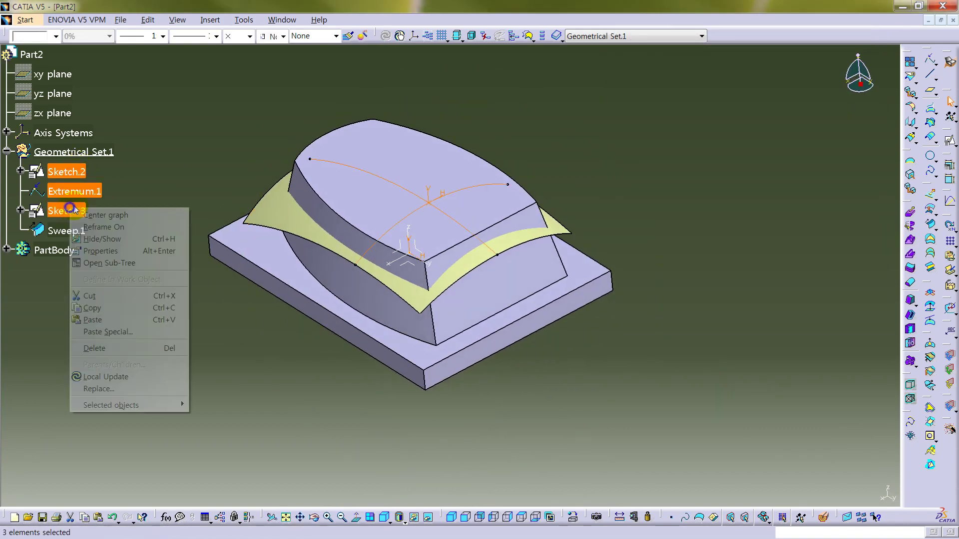
pyautogui.click(105, 238)
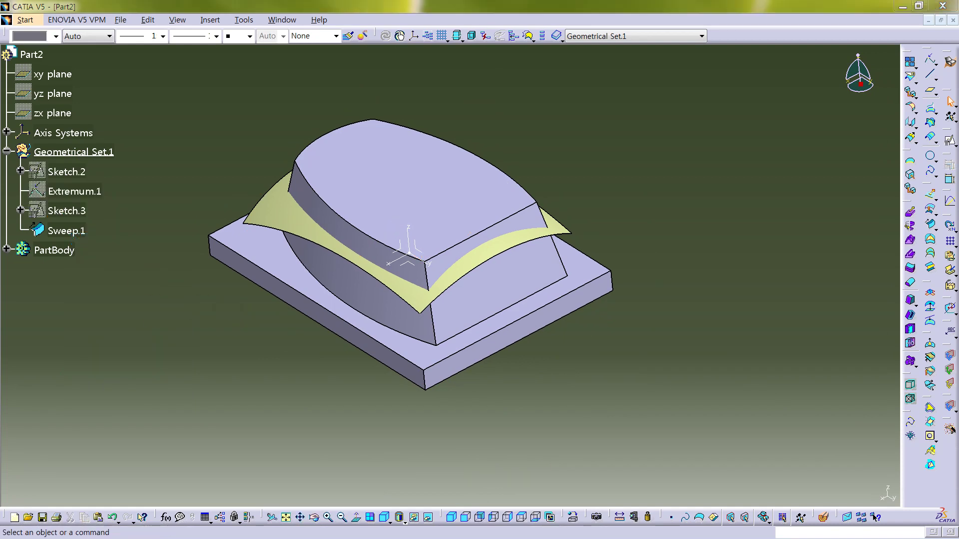
# Step: Open a positioned sketch on the absolute axis system's XY plane with Swap and Reverse V enabled
pyautogui.moveTo(348, 255); pyautogui.dragTo(420, 310, button='middle')
pyautogui.click(392, 279)
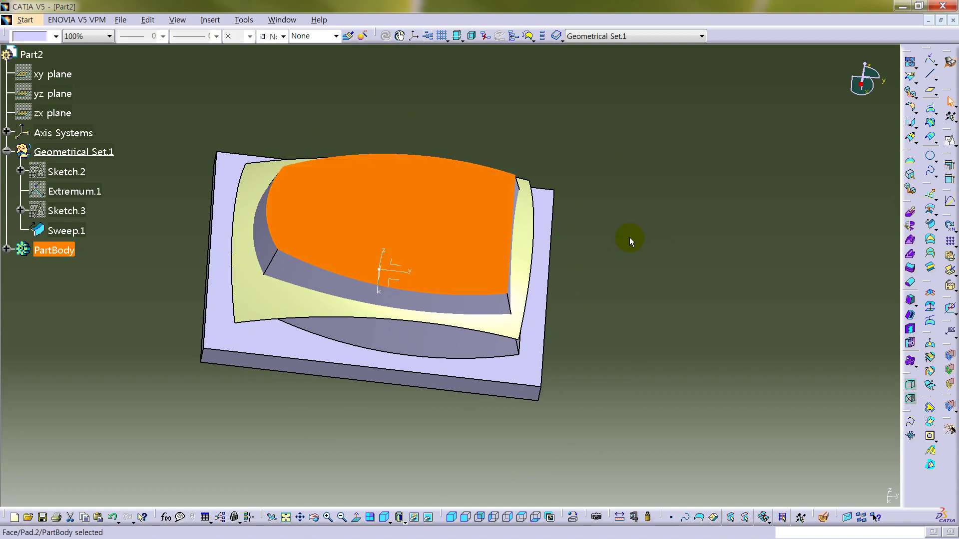
pyautogui.click(638, 257)
pyautogui.click(397, 283)
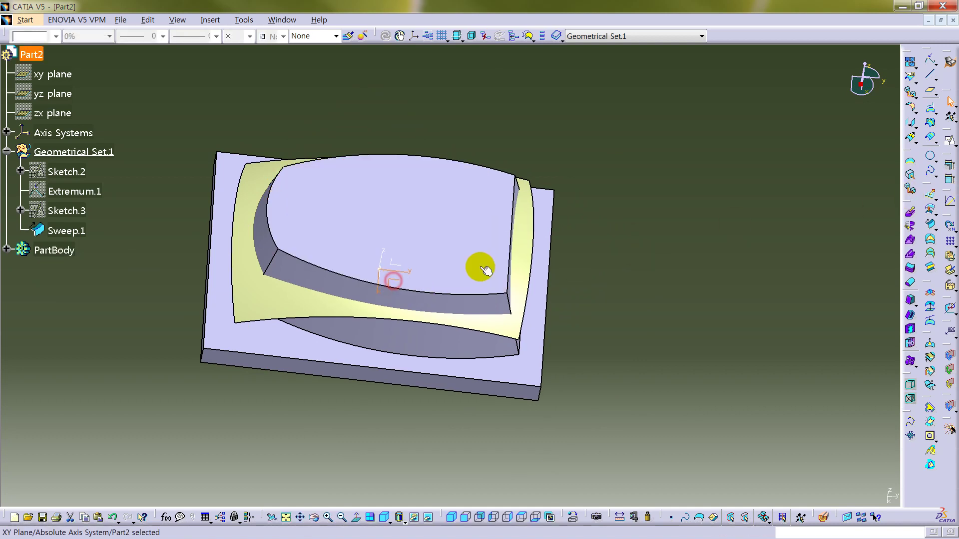
pyautogui.click(950, 141)
pyautogui.click(855, 373)
pyautogui.click(829, 373)
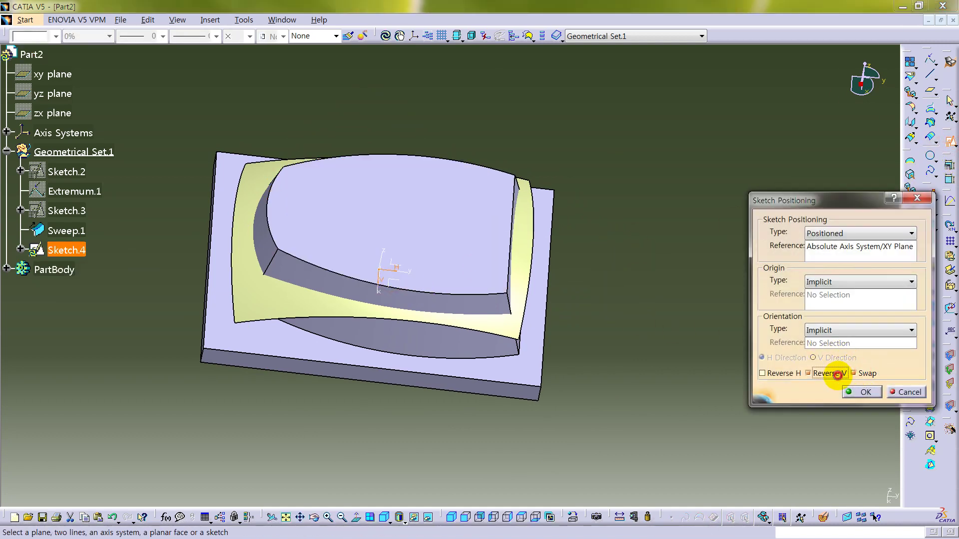
pyautogui.click(865, 391)
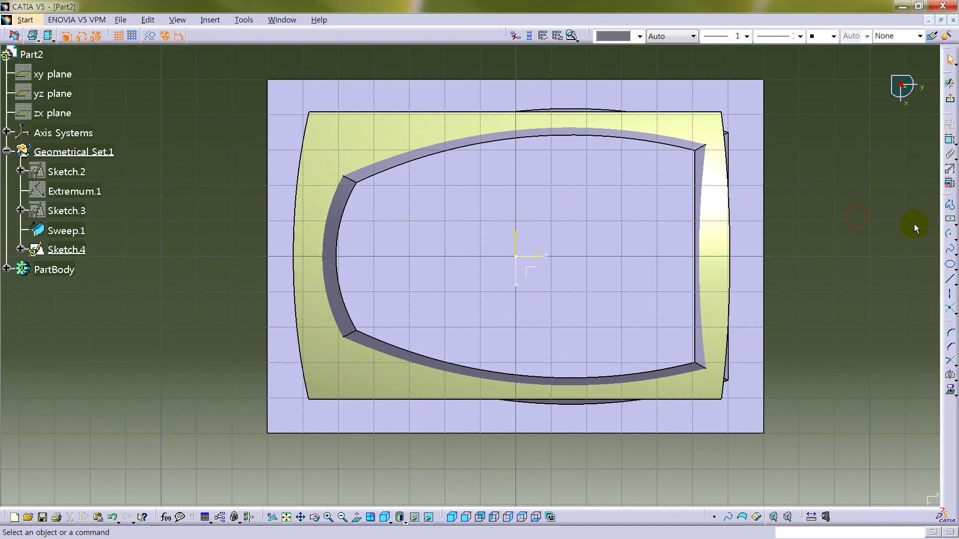
# Step: Draw two arcs side by side just inside the top face's curved end, with both centres on the horizontal axis
pyautogui.click(955, 235)
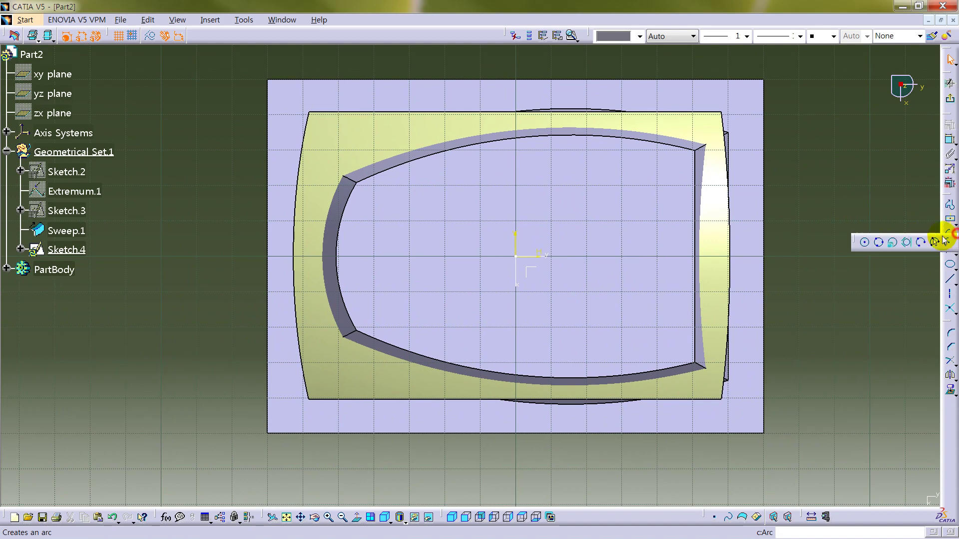
pyautogui.click(935, 241)
pyautogui.click(468, 254)
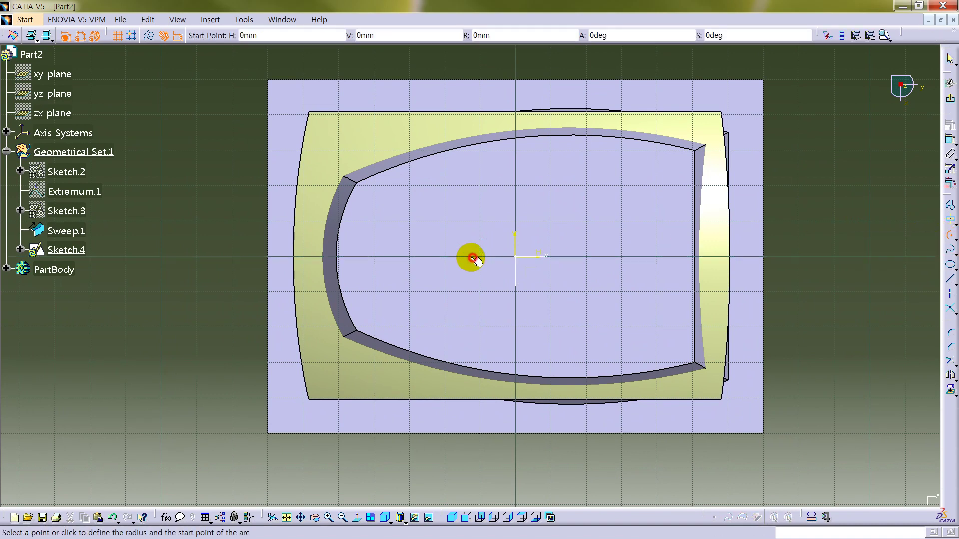
pyautogui.click(381, 216)
pyautogui.click(397, 290)
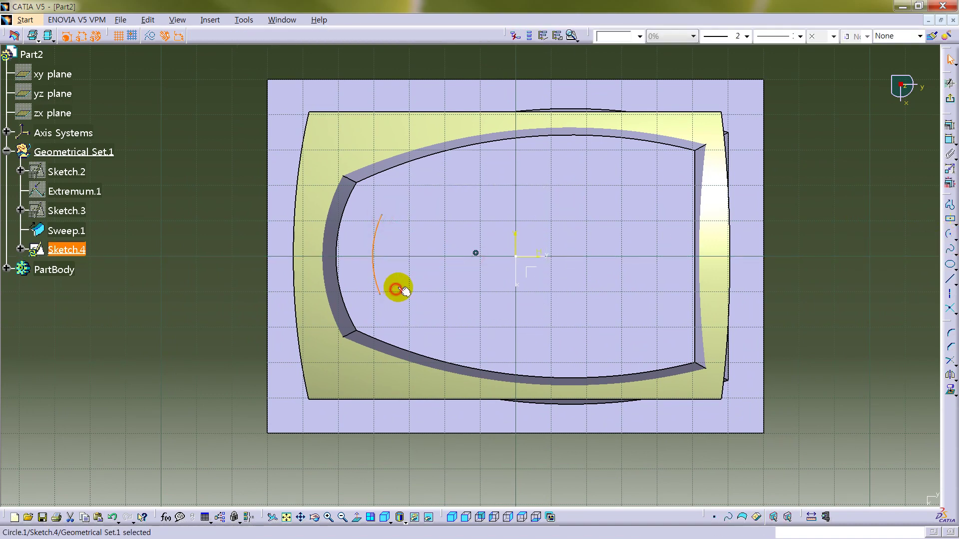
pyautogui.click(618, 257)
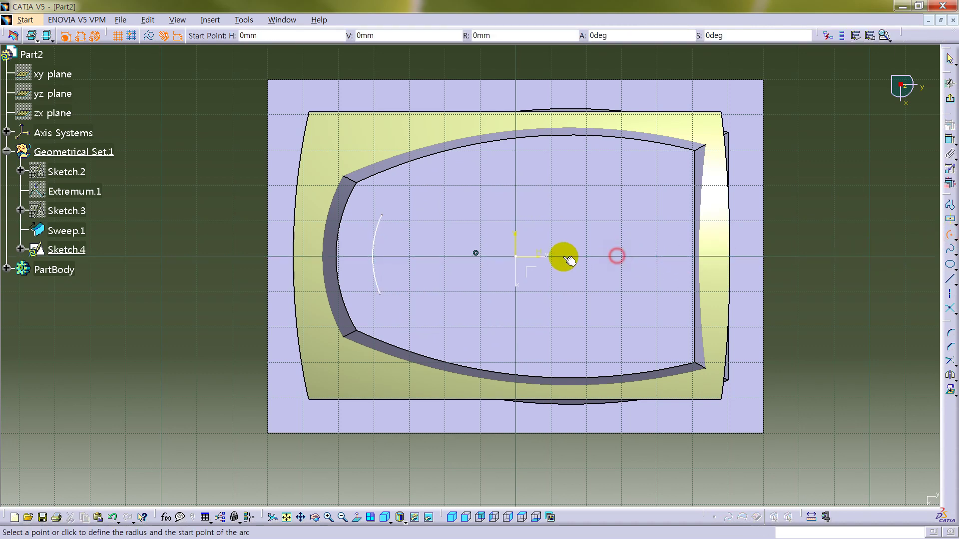
pyautogui.click(417, 207)
pyautogui.click(442, 310)
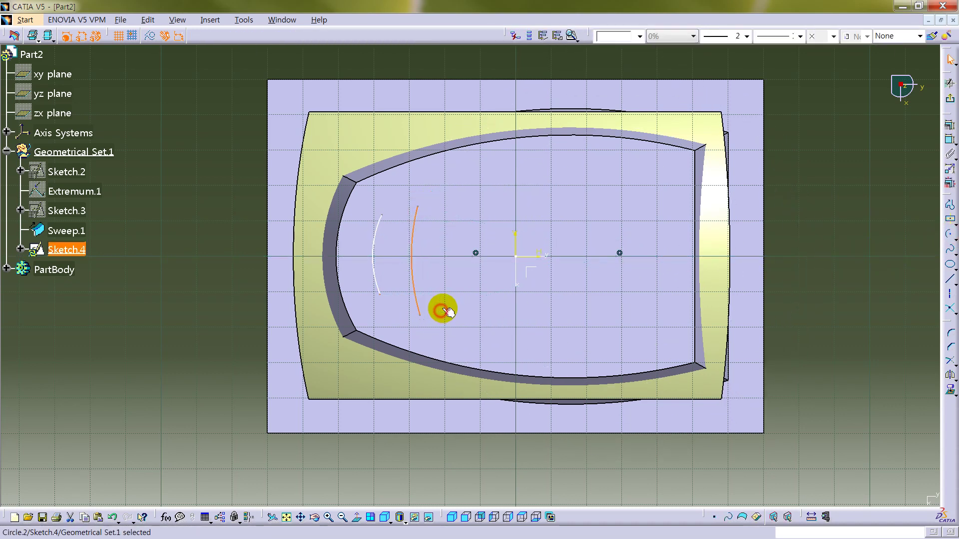
# Step: Hide the Sweep.1 surface so the solid's edges are clear for dimensioning Sketch.4
pyautogui.click(949, 141)
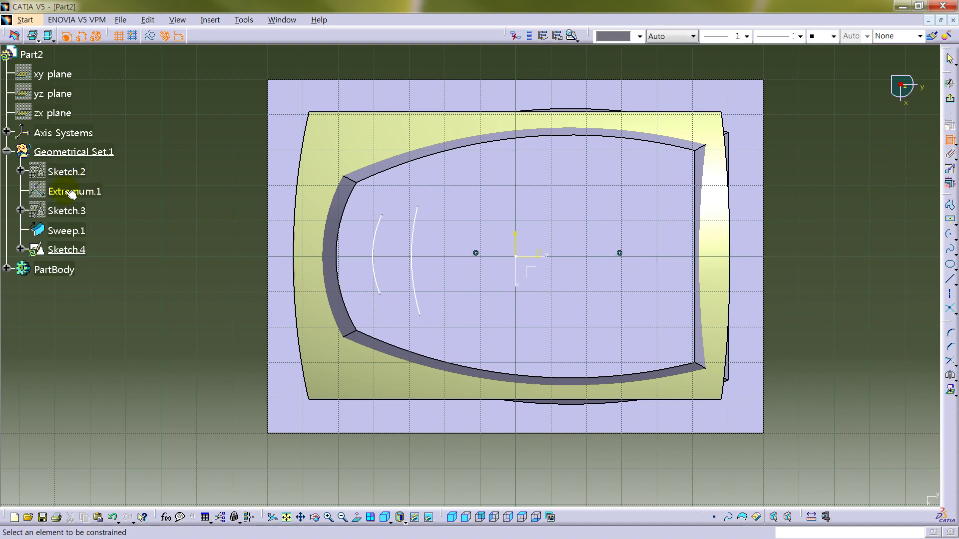
pyautogui.rightClick(64, 230)
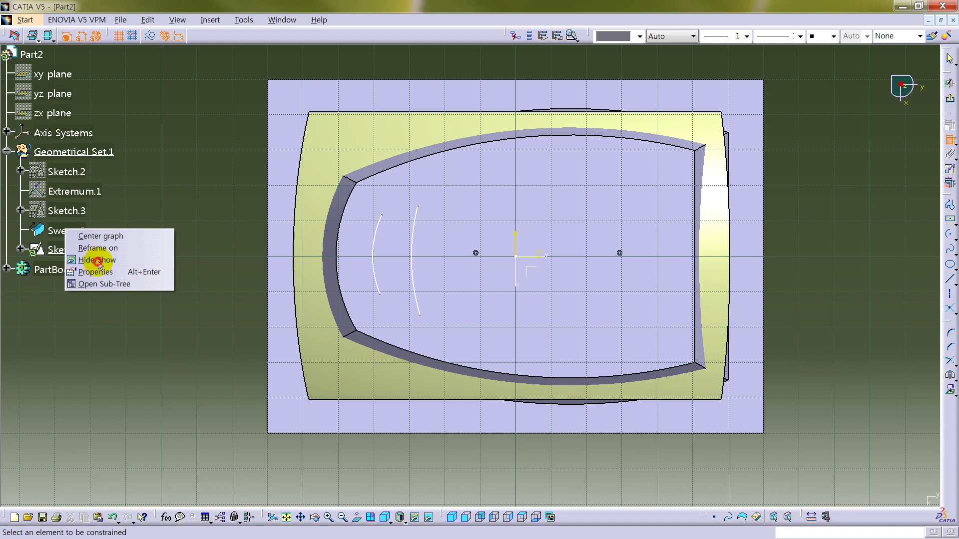
pyautogui.click(118, 258)
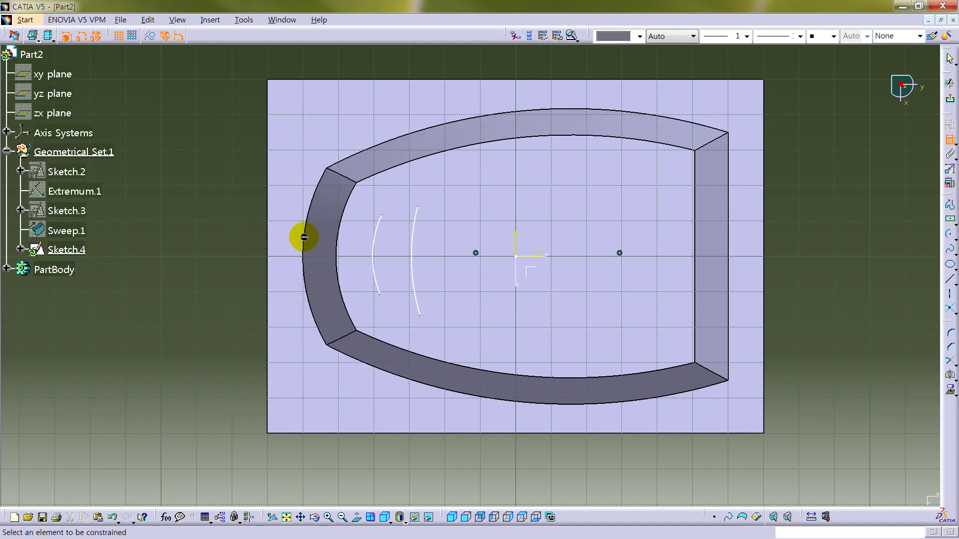
# Step: Dimension the distance from the body's outer curved end edge to the nearer arc and set it to 17 mm
pyautogui.click(948, 142)
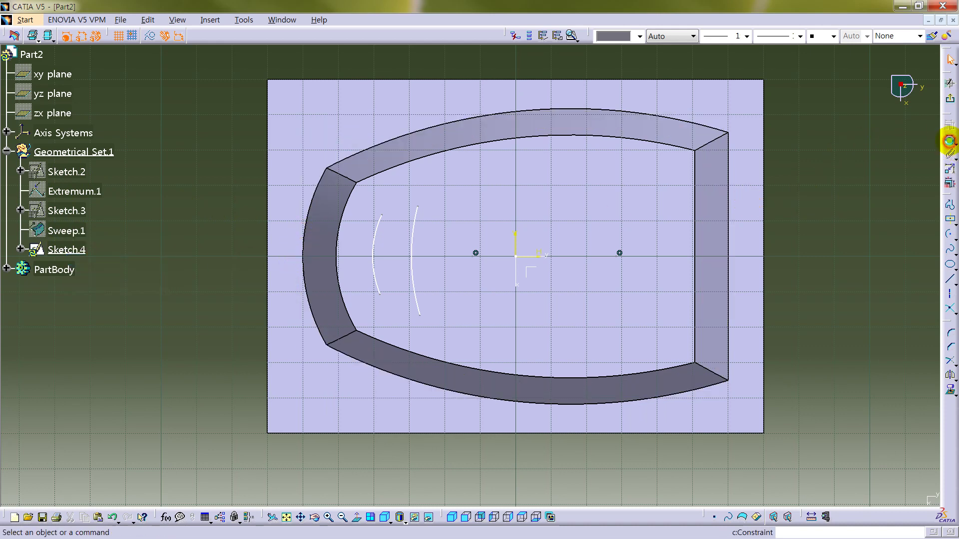
pyautogui.click(306, 260)
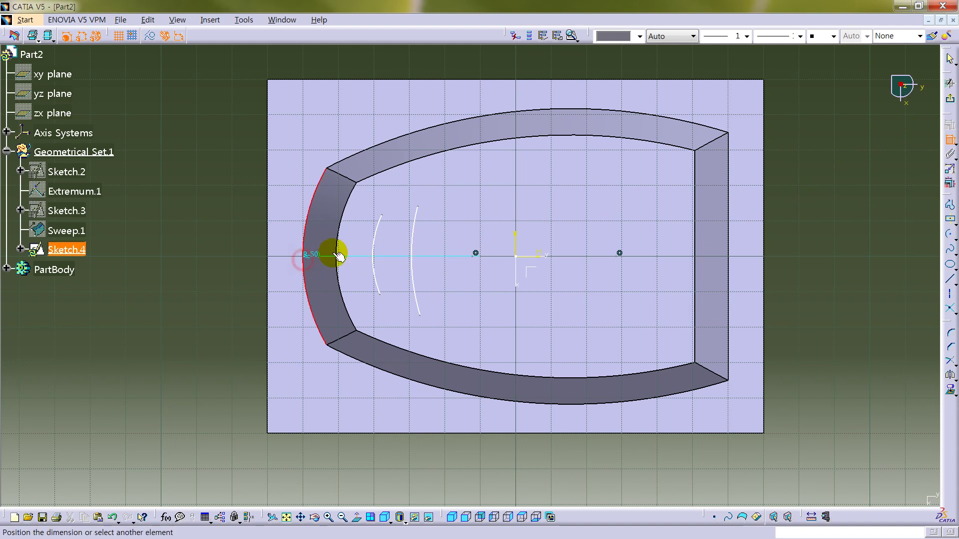
pyautogui.click(375, 247)
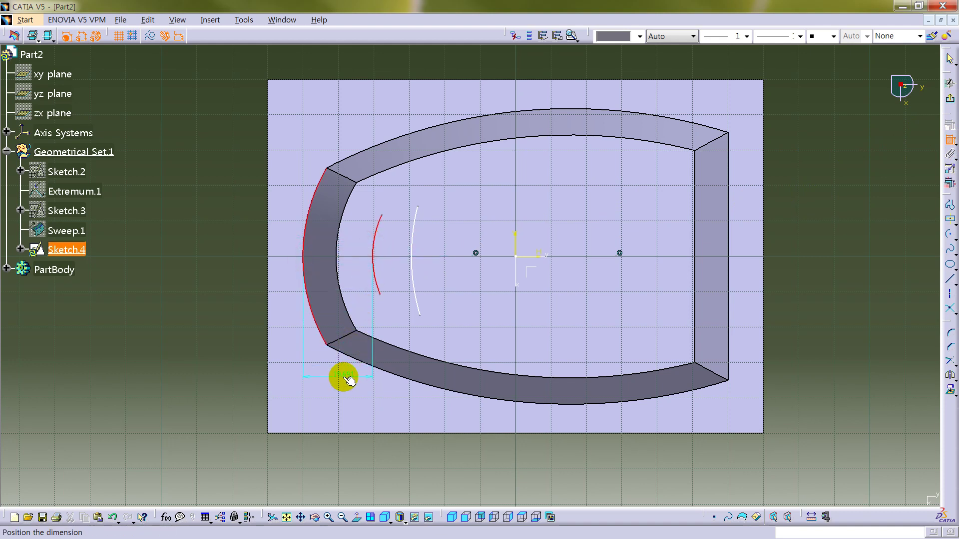
pyautogui.click(343, 374)
pyautogui.doubleClick(341, 374)
pyautogui.write('17')
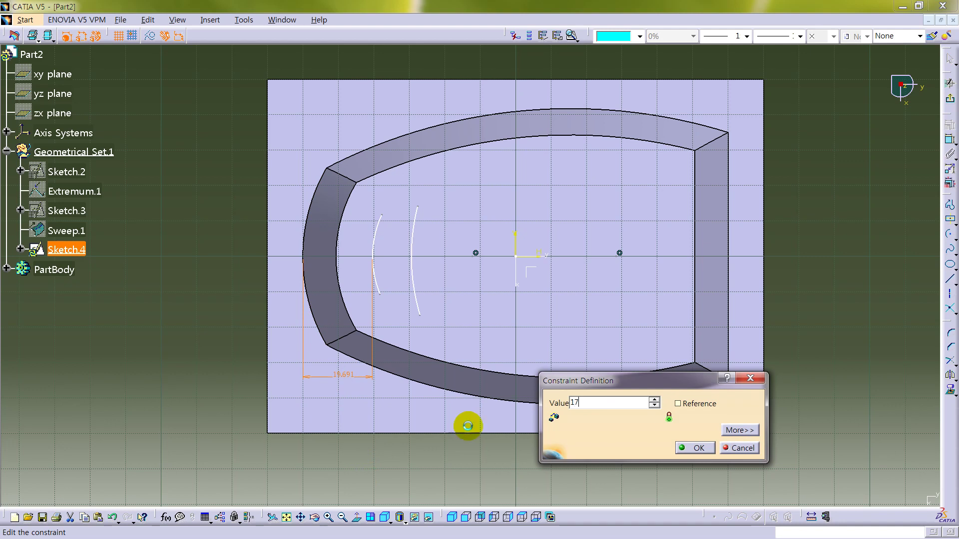
pyautogui.press('Return')
# Step: Dim the geometry outside the sketch and set the distance between the two arcs to 10 mm
pyautogui.moveTo(467, 398)
pyautogui.mouseDown(button='middle')
pyautogui.moveTo(456, 364)
pyautogui.moveTo(464, 357)
pyautogui.moveTo(445, 339)
pyautogui.mouseUp(button='middle')
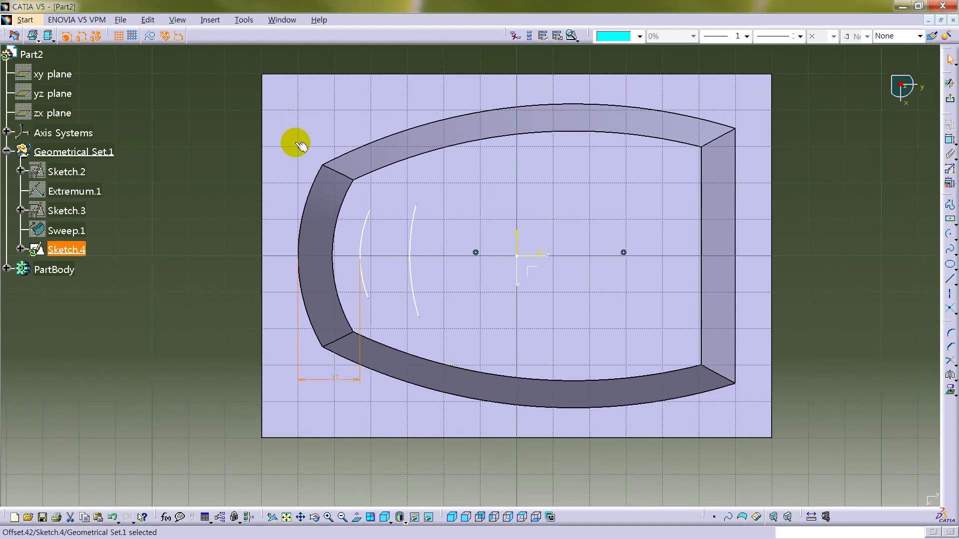
pyautogui.click(48, 37)
pyautogui.click(46, 69)
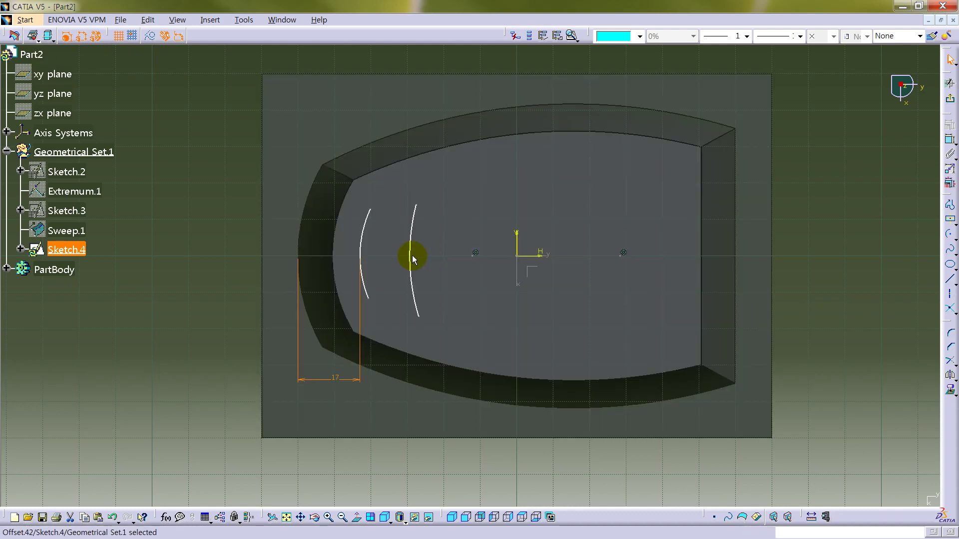
pyautogui.click(362, 250)
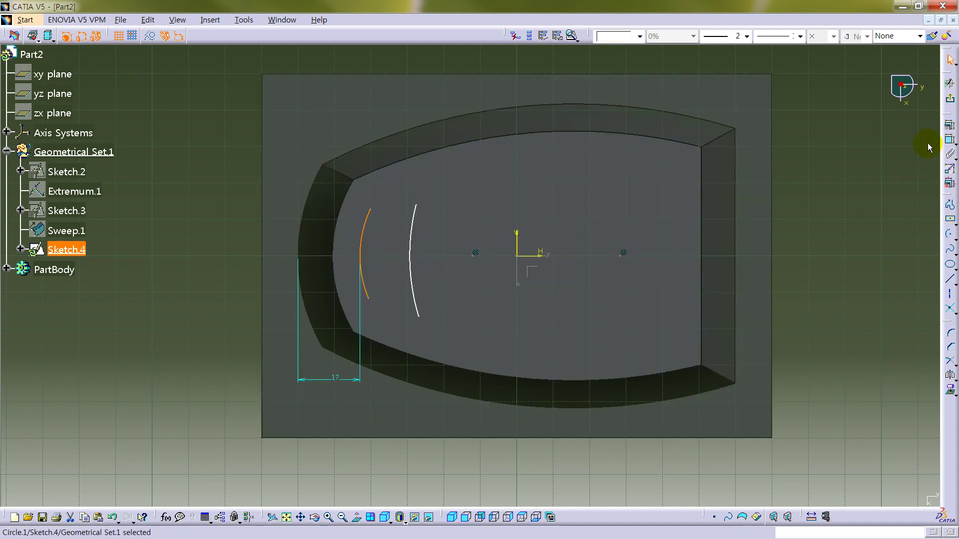
pyautogui.click(949, 140)
pyautogui.click(411, 246)
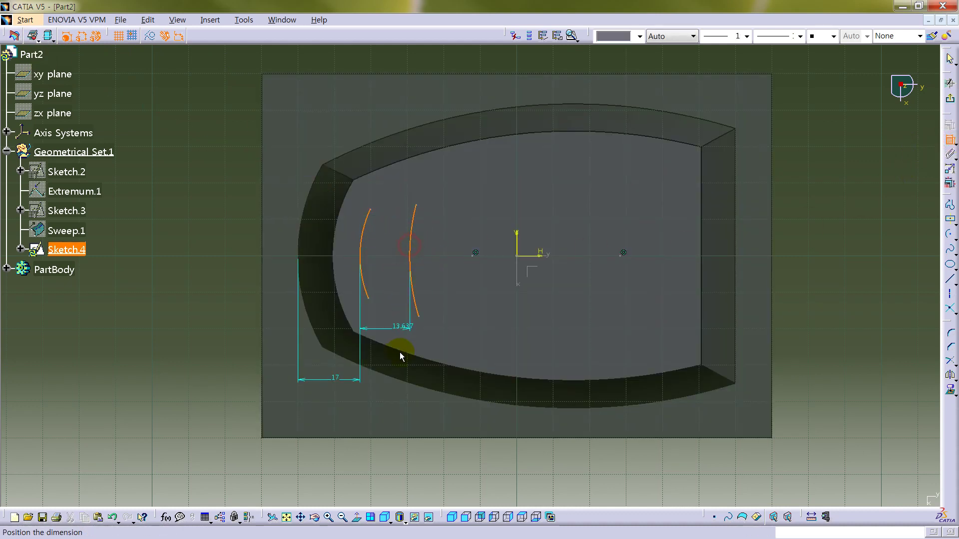
pyautogui.click(390, 378)
pyautogui.doubleClick(390, 381)
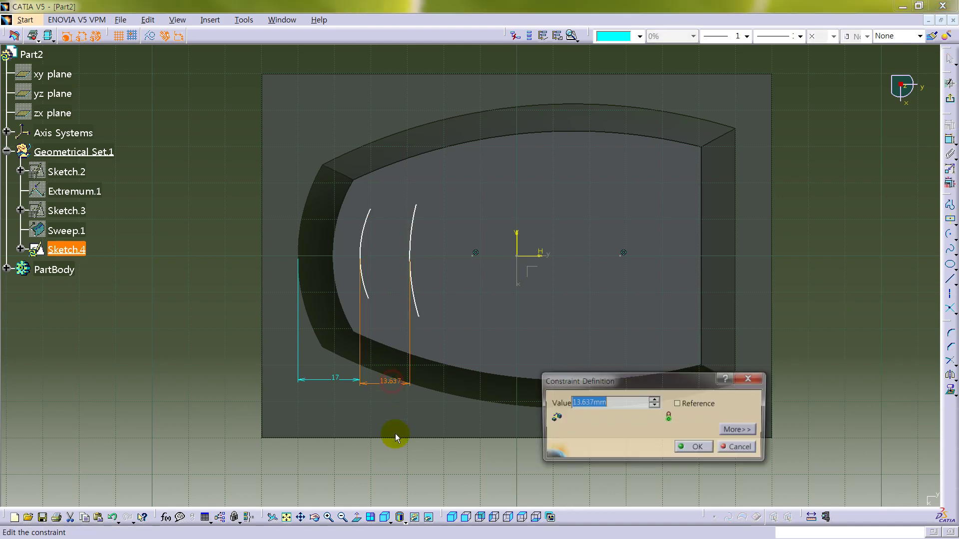
pyautogui.write('10')
pyautogui.press('Return')
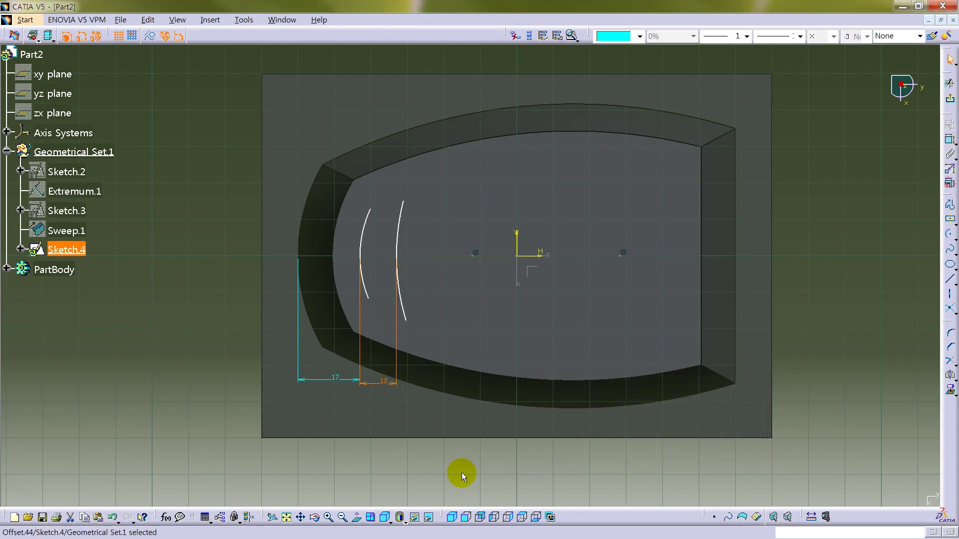
# Step: Add a radius dimension to the arc nearer the curved end and set it to 28 mm
pyautogui.click(950, 139)
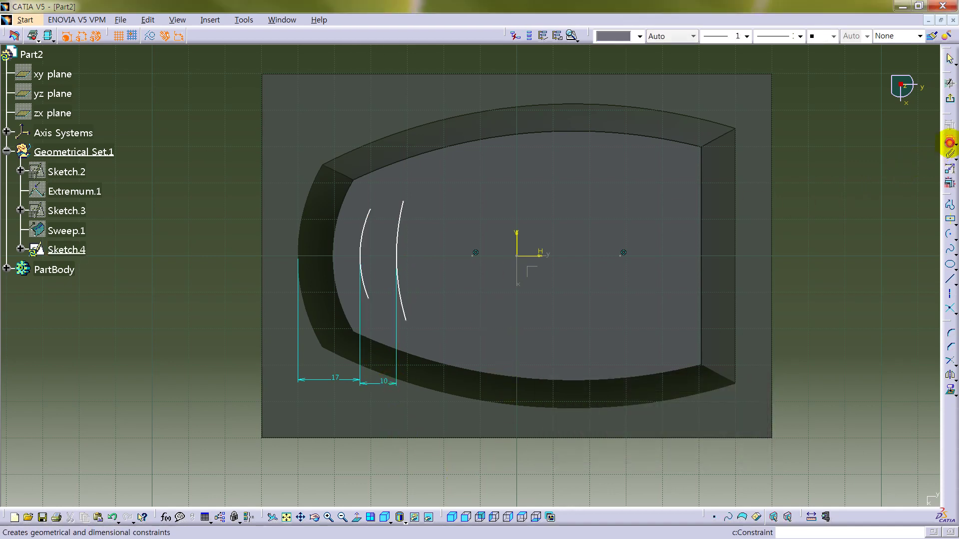
pyautogui.click(365, 245)
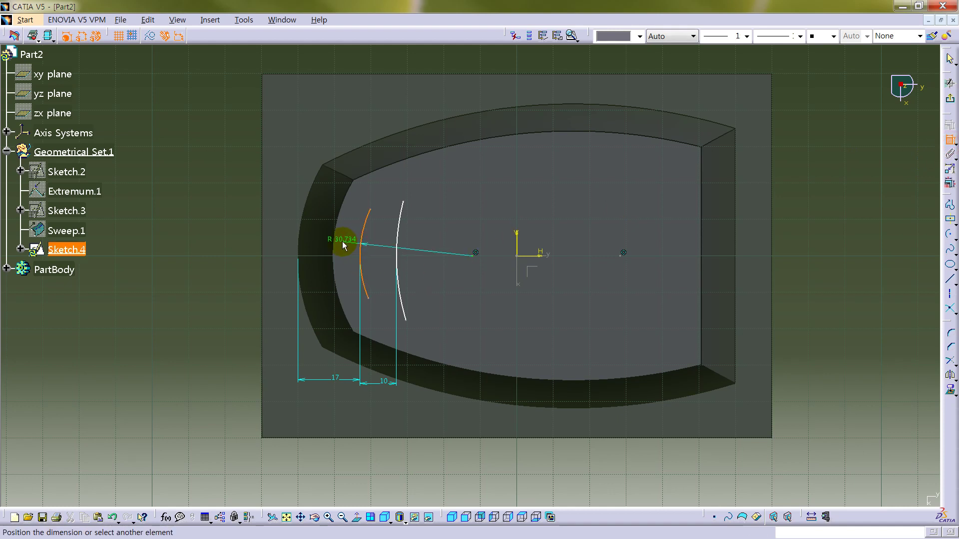
pyautogui.click(344, 245)
pyautogui.doubleClick(343, 240)
pyautogui.write('2')
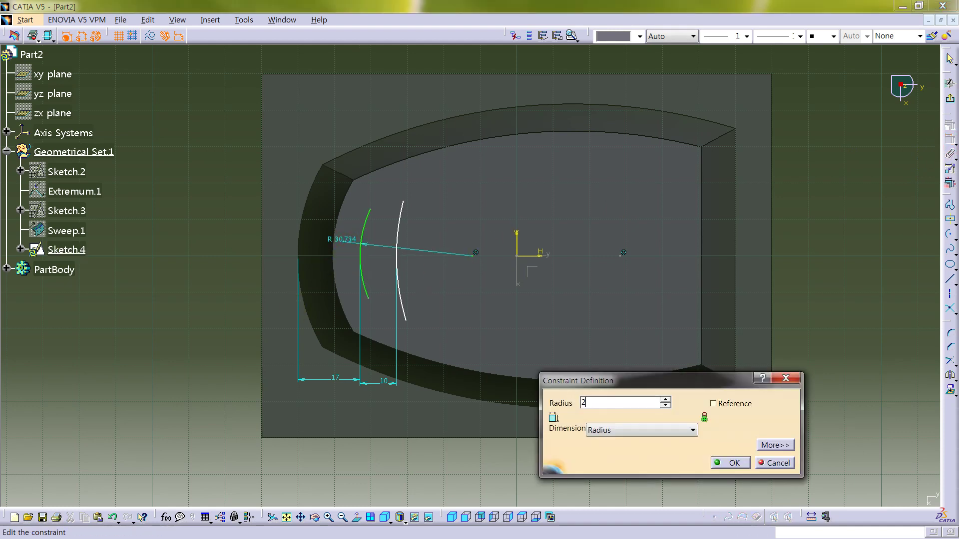
pyautogui.write('8mm')
pyautogui.press('Return')
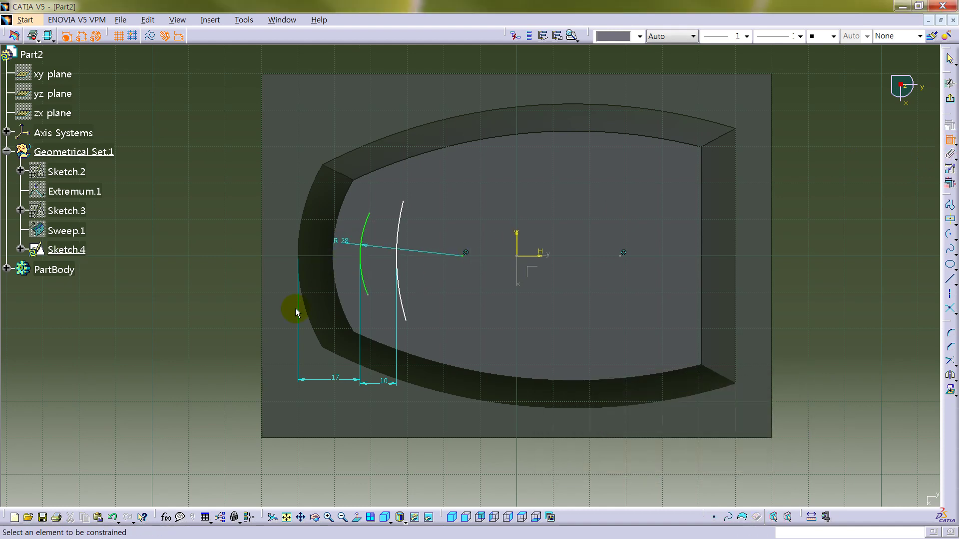
# Step: Add a radius dimension to the inner arc and set it to 50 mm
pyautogui.click(401, 257)
pyautogui.click(406, 266)
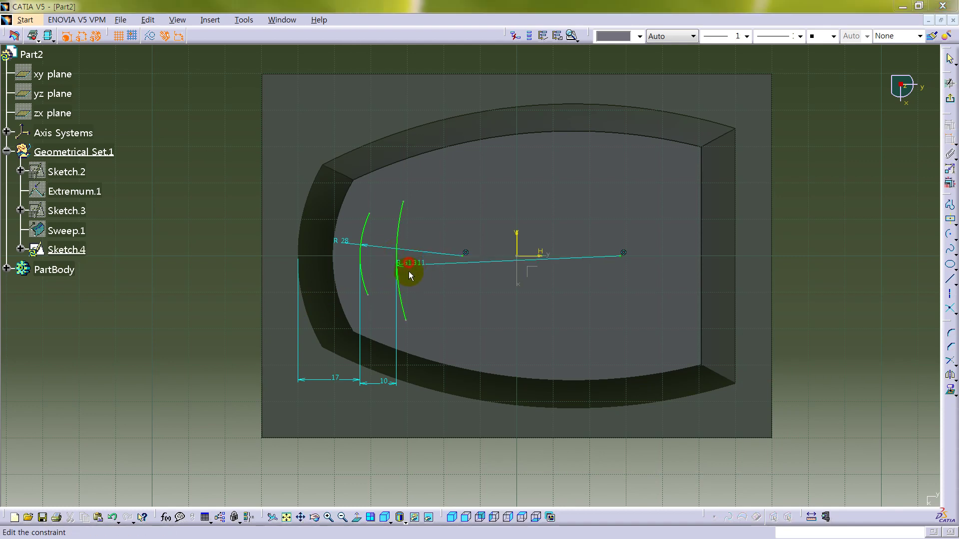
pyautogui.doubleClick(409, 272)
pyautogui.press('Return')
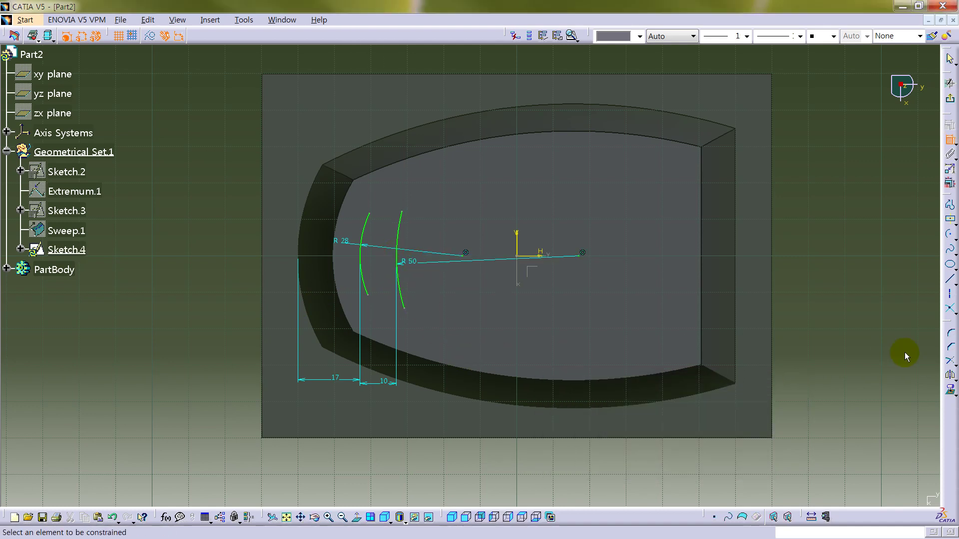
# Step: Join the upper ends of the two arcs with a corner and set its radius to 2 mm
pyautogui.click(950, 332)
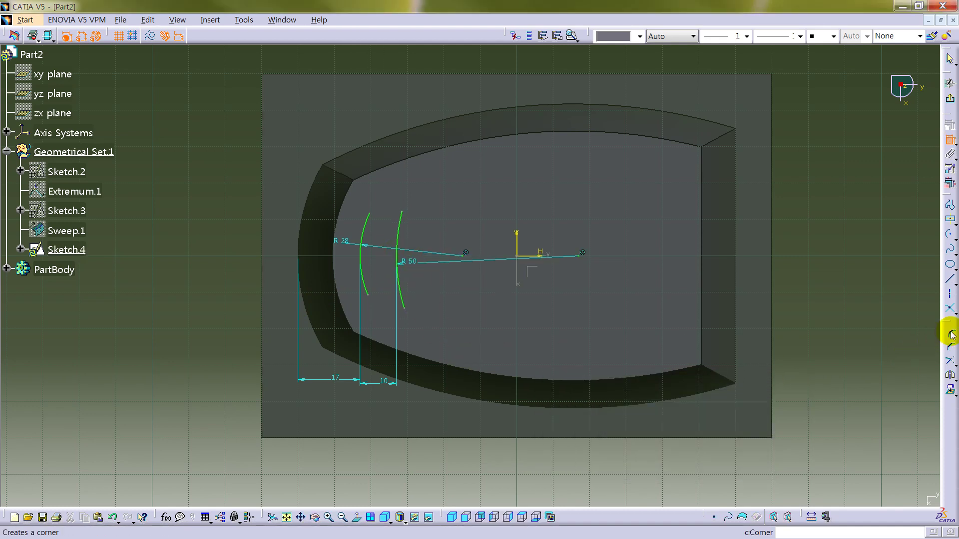
pyautogui.click(369, 219)
pyautogui.click(400, 218)
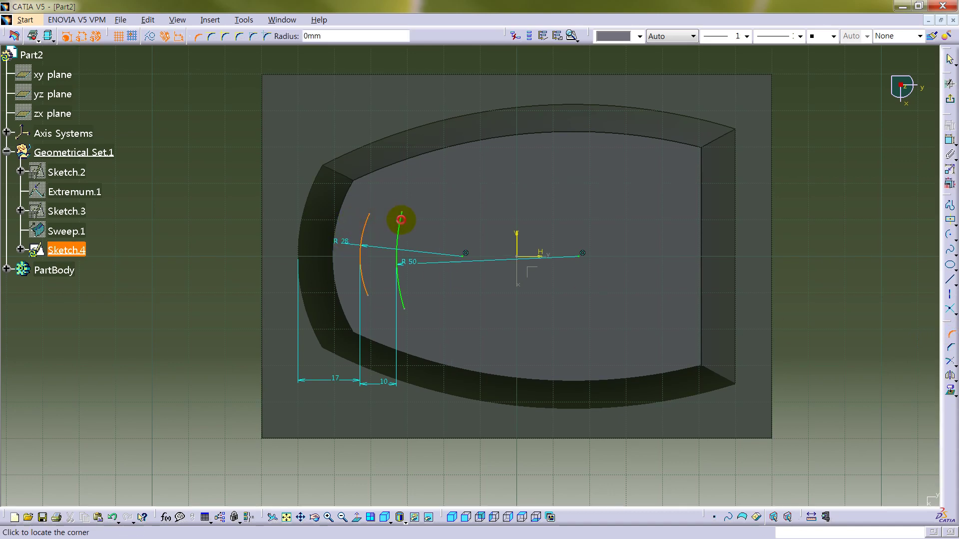
pyautogui.click(416, 188)
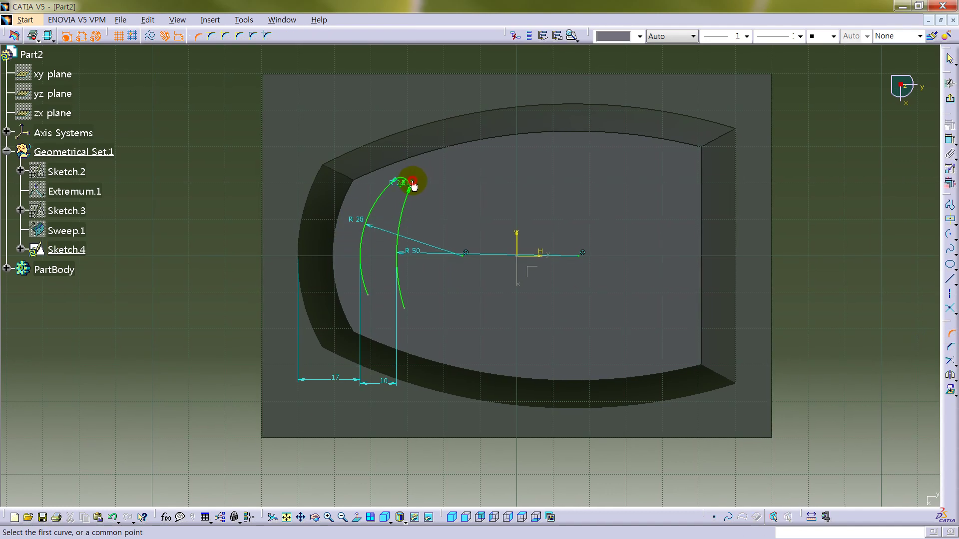
pyautogui.doubleClick(413, 184)
pyautogui.write('2')
pyautogui.press('Return')
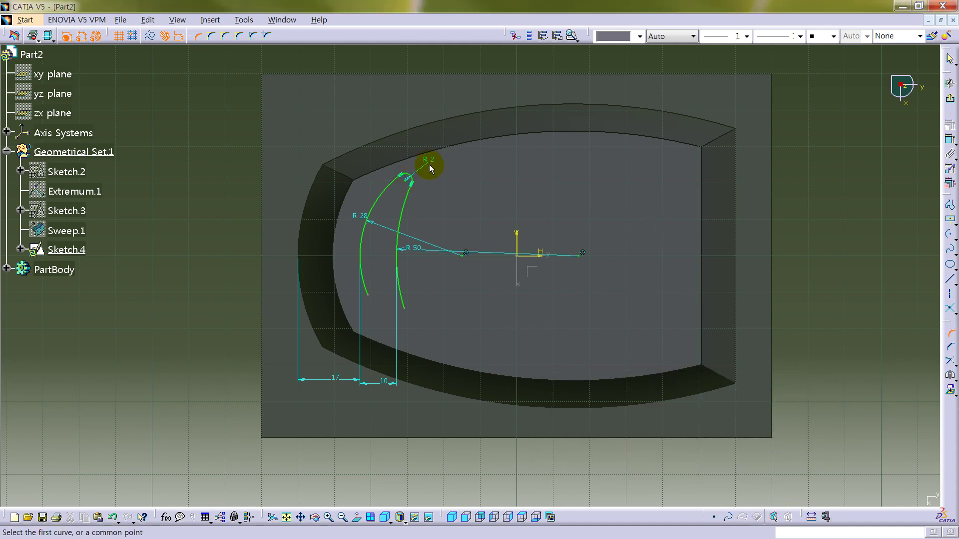
# Step: Close the crescent profile with a 2 mm radius corner at the arcs' lower ends and exit the sketch
pyautogui.click(371, 292)
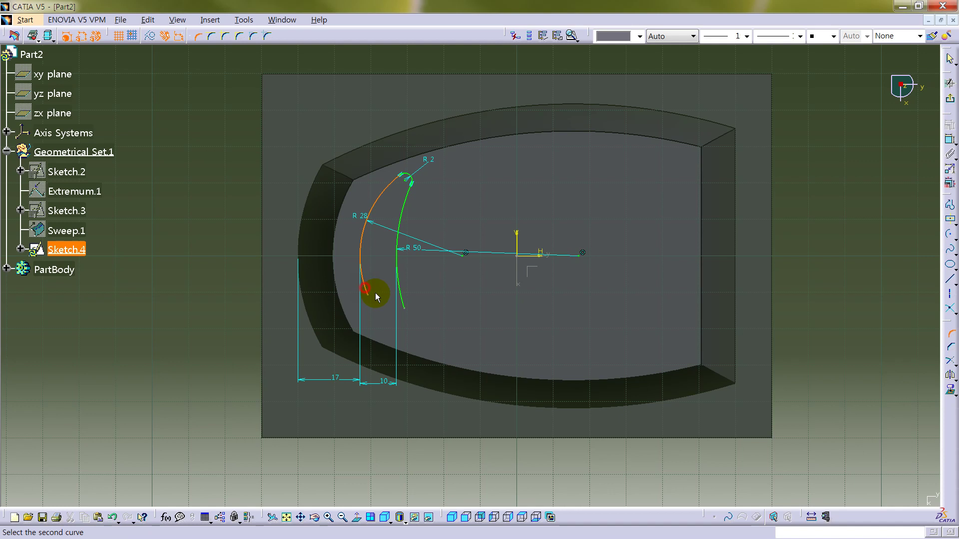
pyautogui.click(401, 295)
pyautogui.click(407, 341)
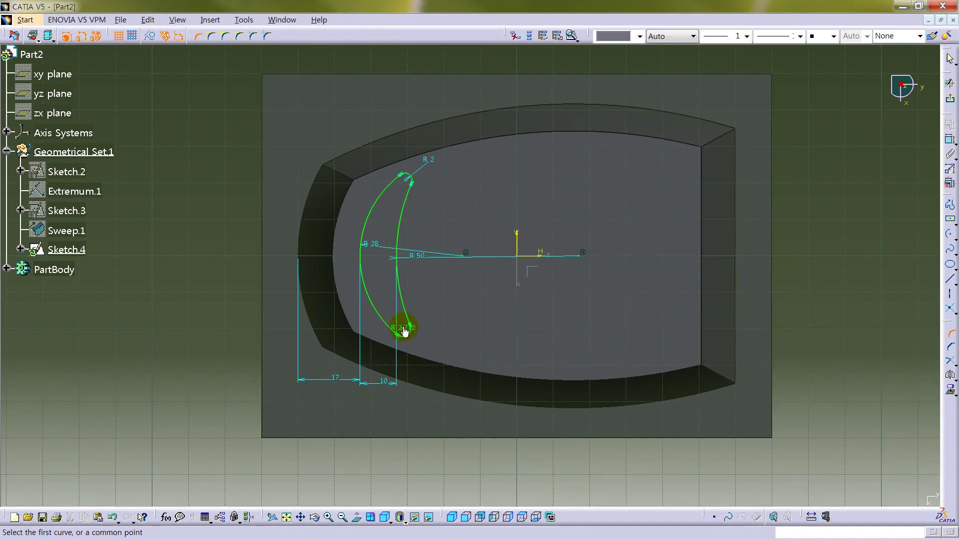
pyautogui.doubleClick(405, 332)
pyautogui.write('2mm')
pyautogui.press('Return')
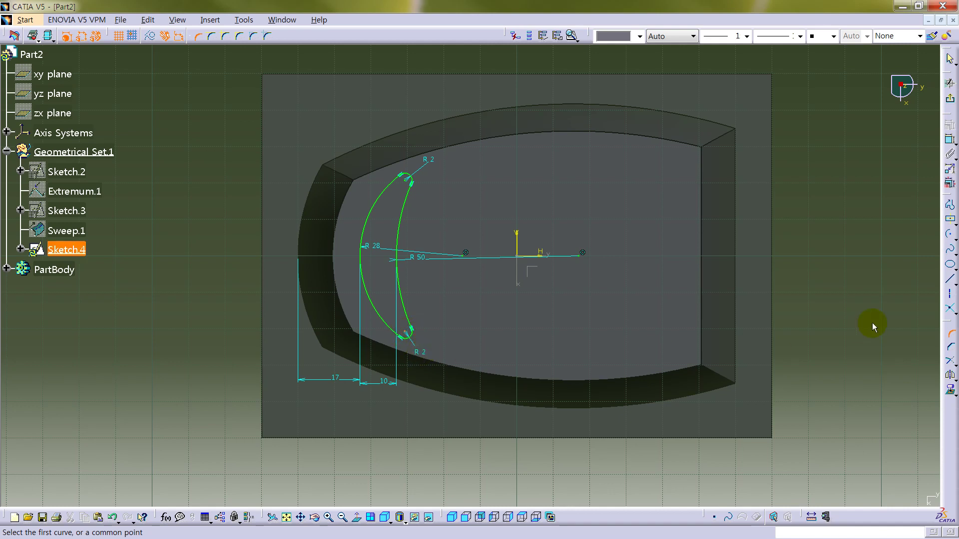
pyautogui.click(945, 155)
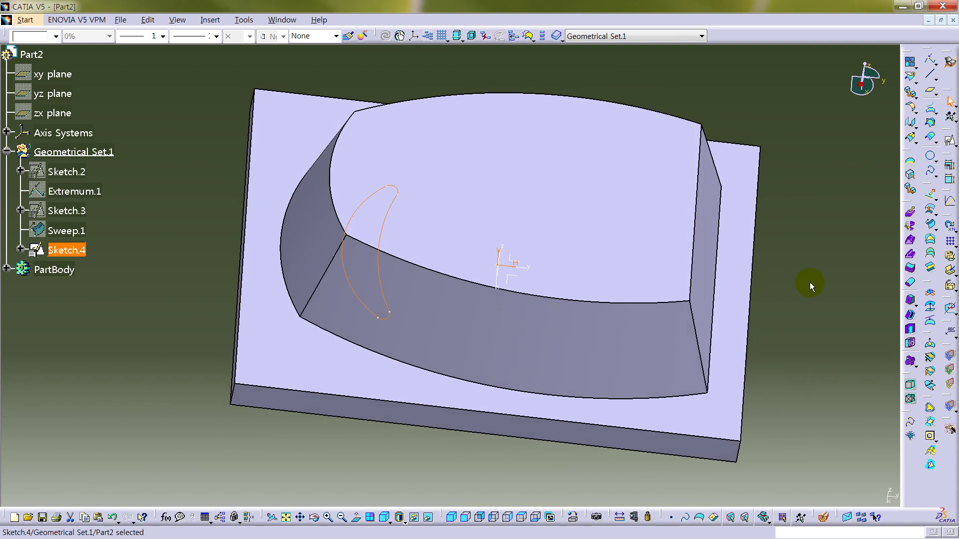
pyautogui.click(810, 285)
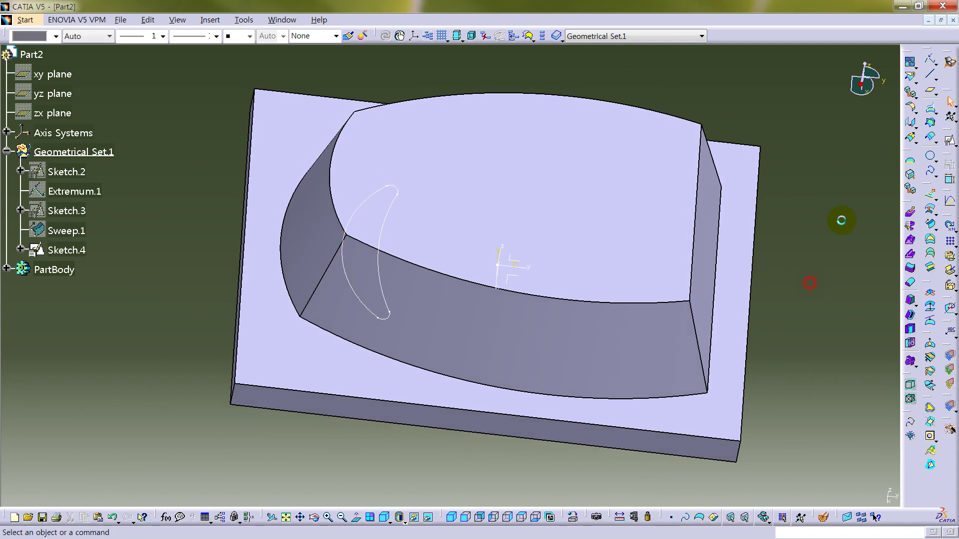
# Step: Create a rectangular pattern of Sketch.4 along the absolute axis system's Y axis with 3 instances spaced 20 mm apart
pyautogui.click(949, 242)
pyautogui.click(388, 295)
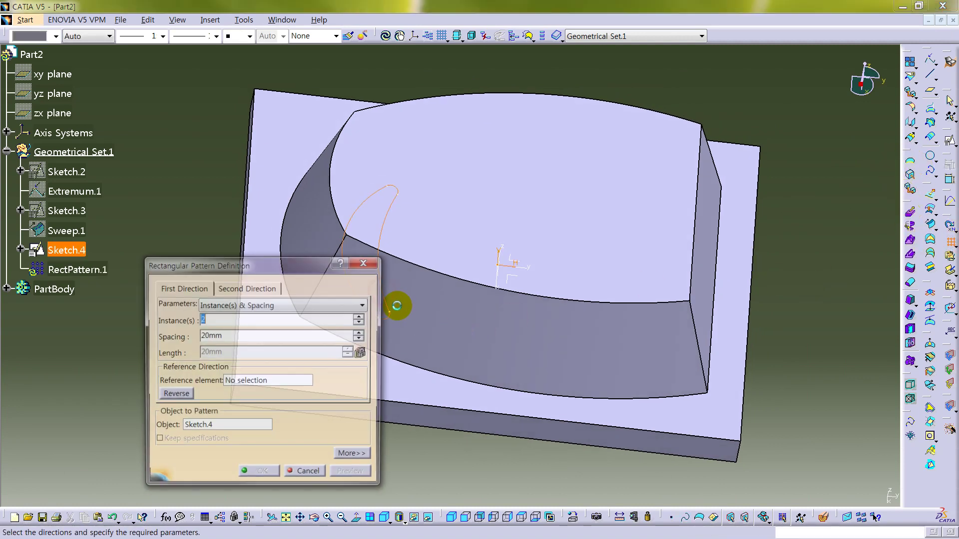
pyautogui.click(264, 381)
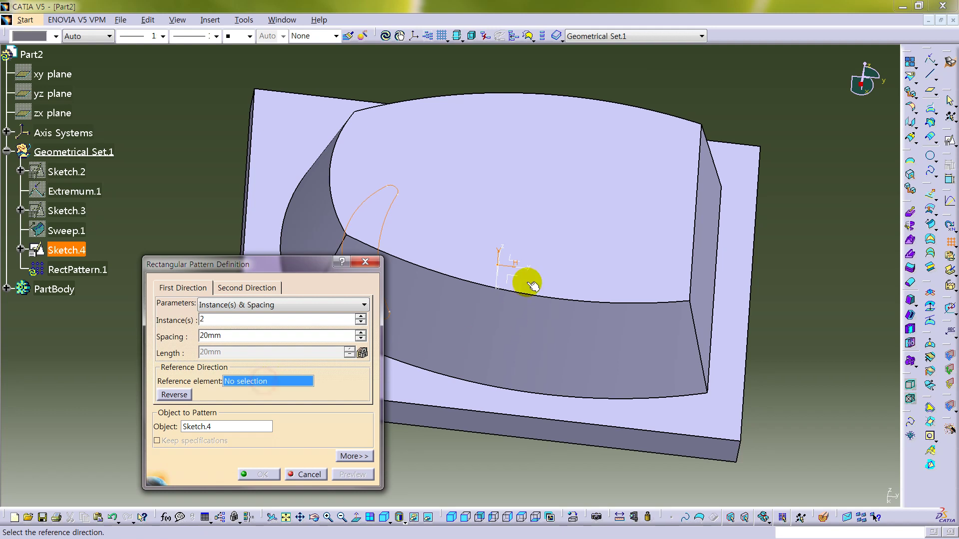
pyautogui.click(533, 270)
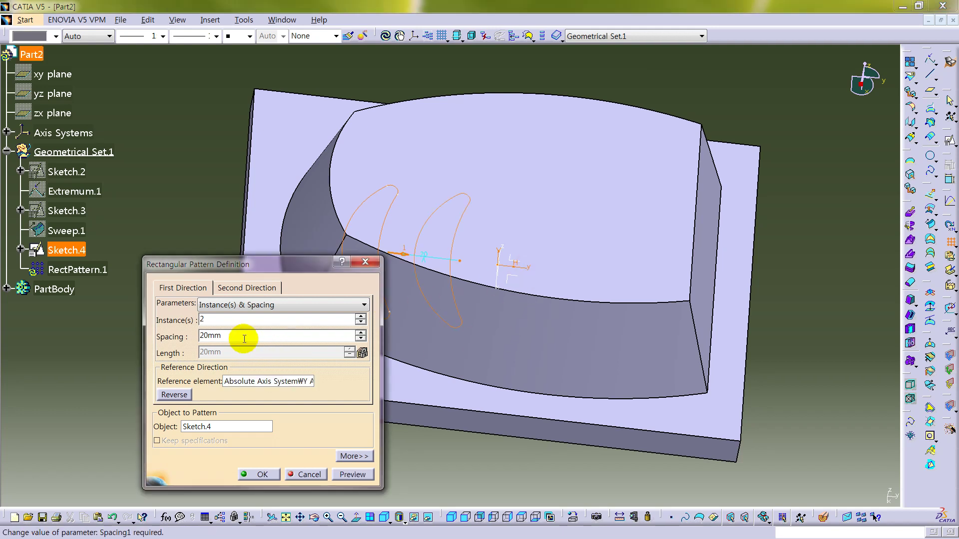
pyautogui.click(237, 324)
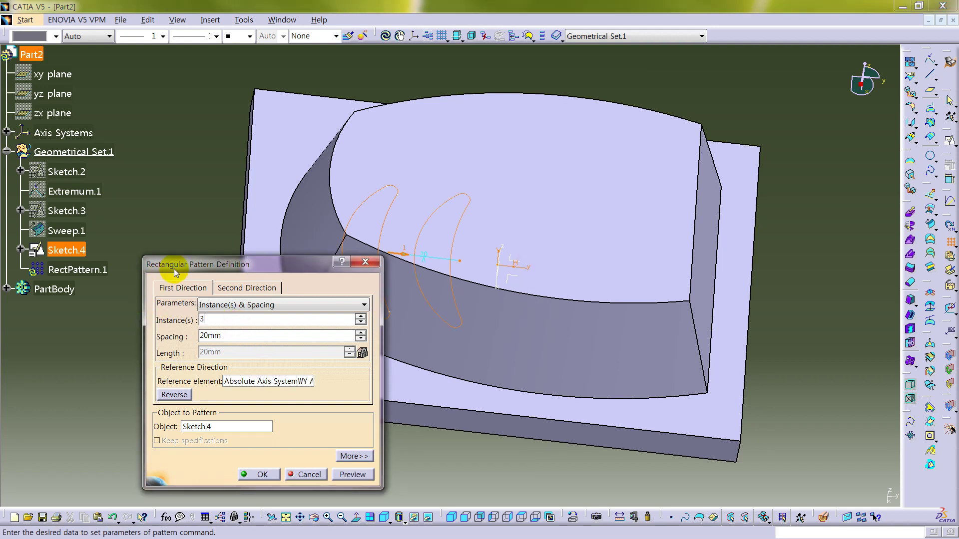
pyautogui.click(244, 335)
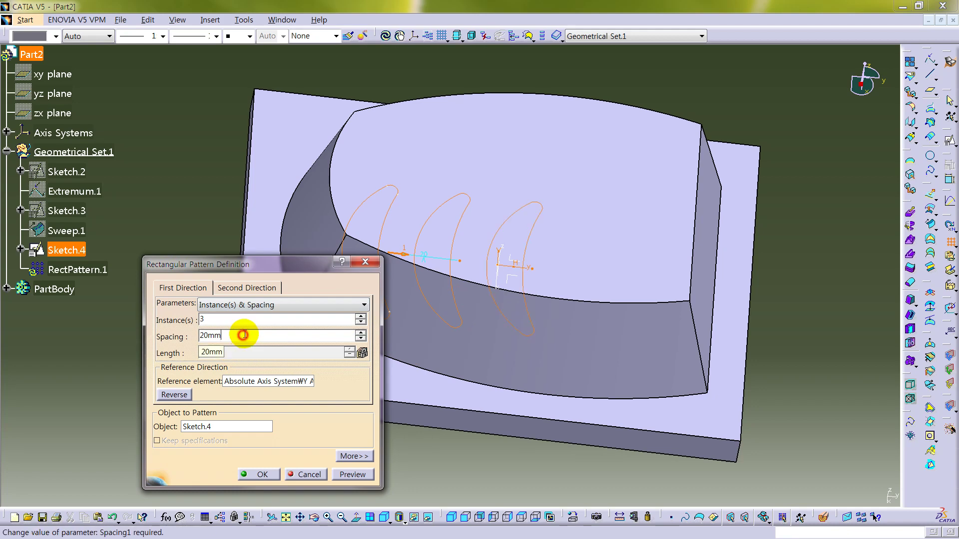
pyautogui.moveTo(607, 216); pyautogui.dragTo(559, 264, button='middle')
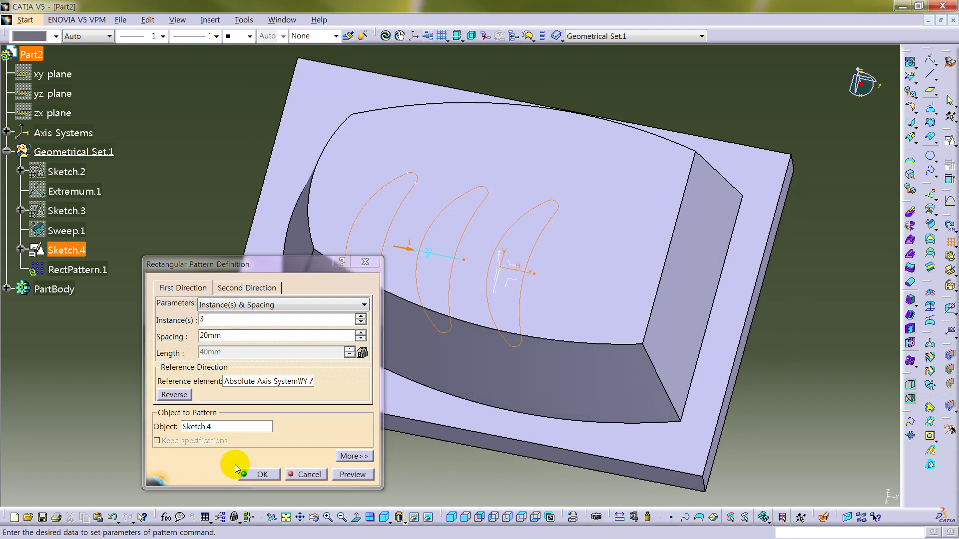
pyautogui.click(255, 473)
pyautogui.click(168, 440)
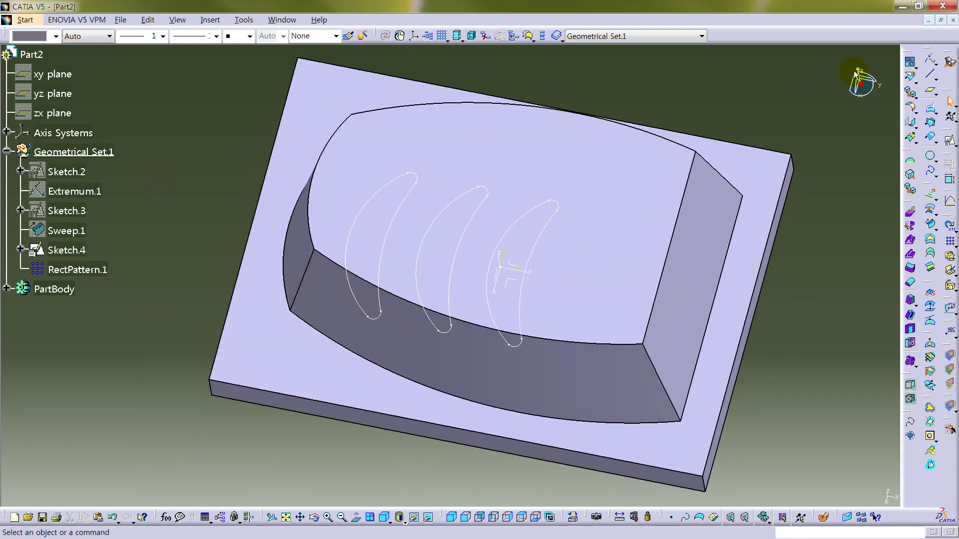
# Step: Join Sketch.4 and RectPattern.1 into a single curve set covering the three crescent profiles
pyautogui.click(909, 62)
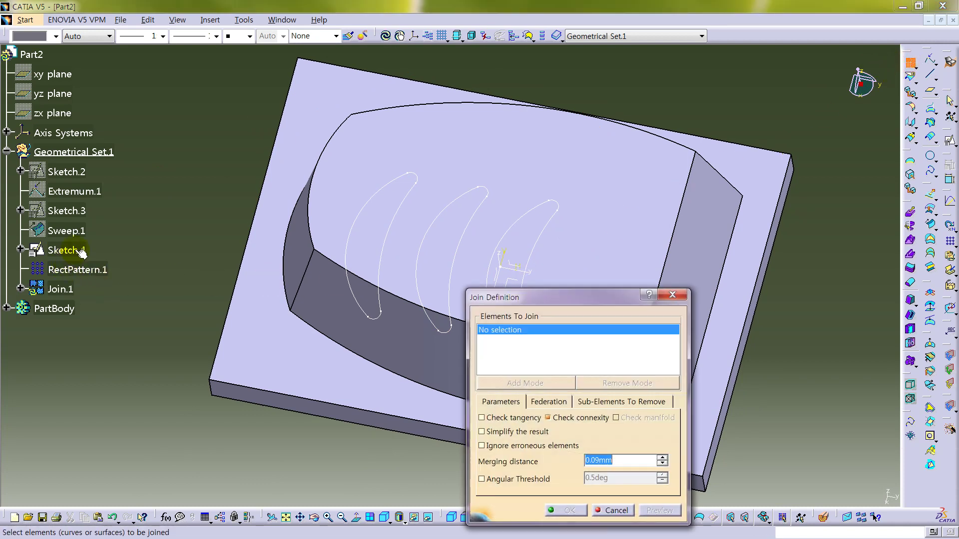
pyautogui.click(75, 251)
pyautogui.click(80, 270)
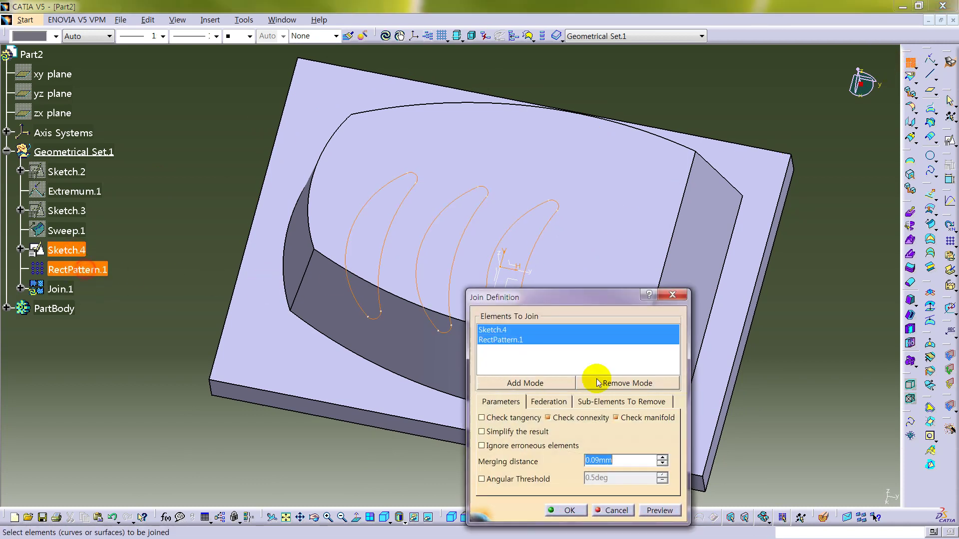
pyautogui.click(558, 516)
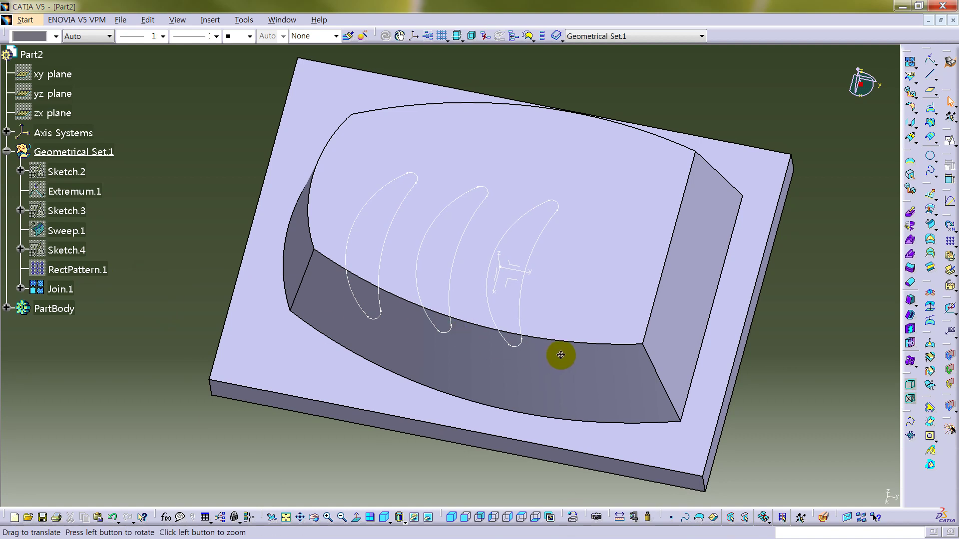
pyautogui.moveTo(561, 355); pyautogui.dragTo(601, 293, button='middle')
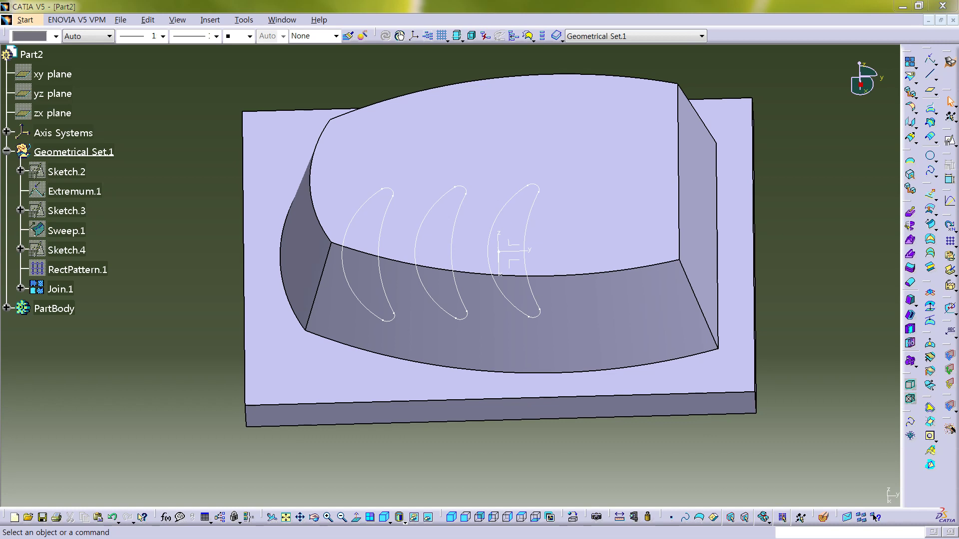
pyautogui.click(239, 256)
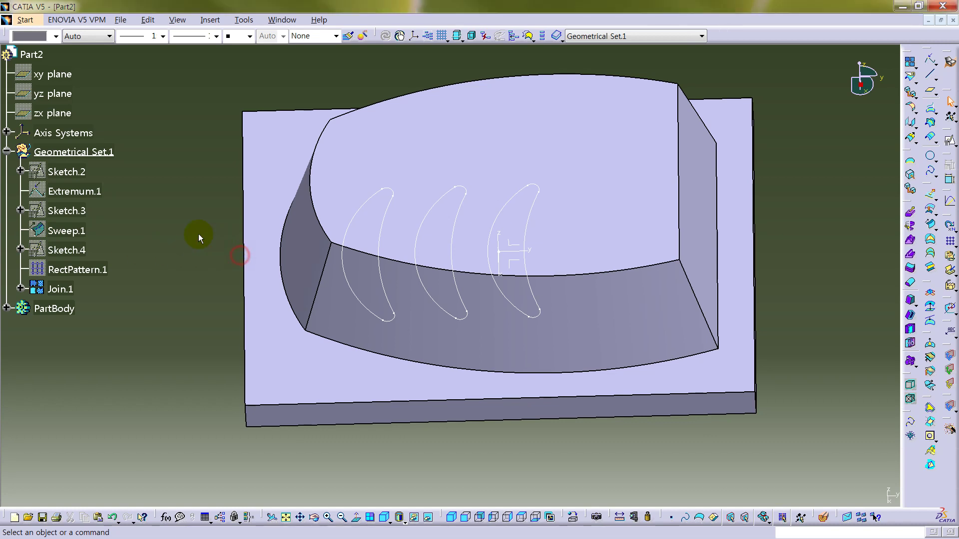
# Step: Make PartBody the active work object, expand its feature list, and switch to the Part Design workbench
pyautogui.rightClick(54, 311)
pyautogui.click(107, 385)
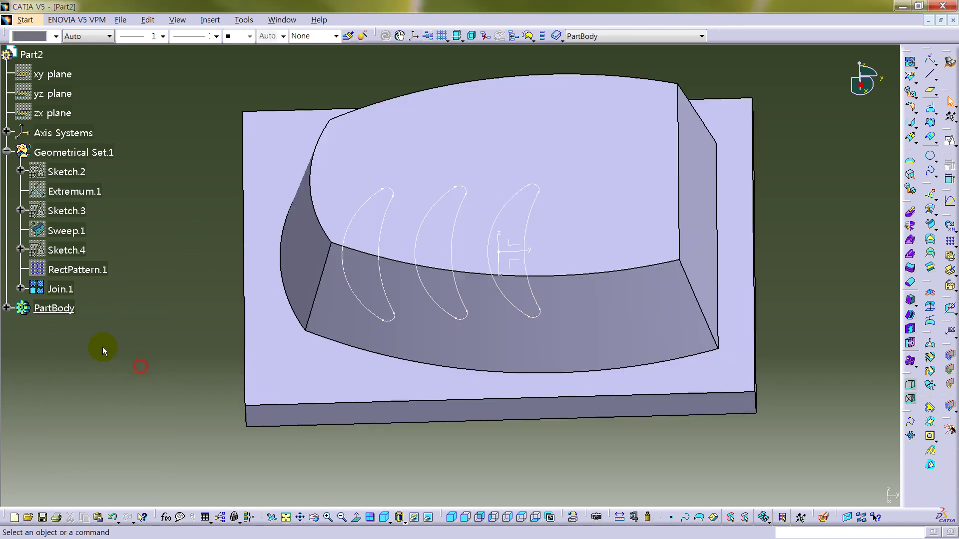
pyautogui.click(8, 309)
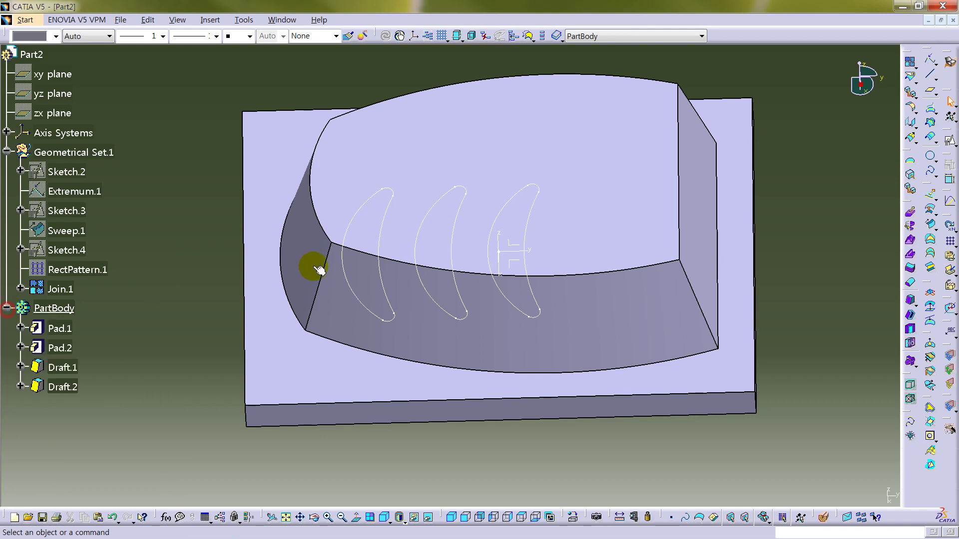
pyautogui.click(949, 62)
pyautogui.click(455, 220)
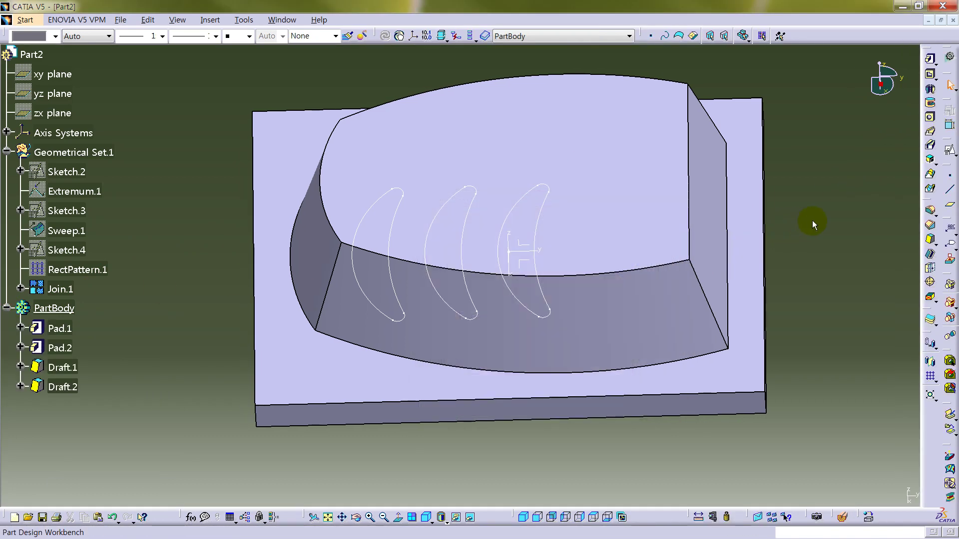
# Step: Show Sweep.1, split the solid with it so the material above the surface is removed, and hide the surface again
pyautogui.rightClick(67, 228)
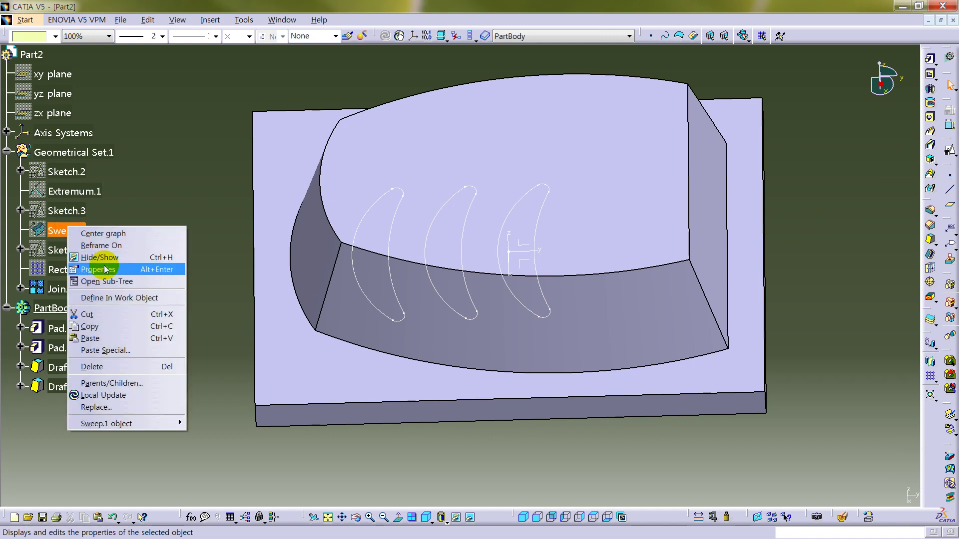
pyautogui.click(104, 255)
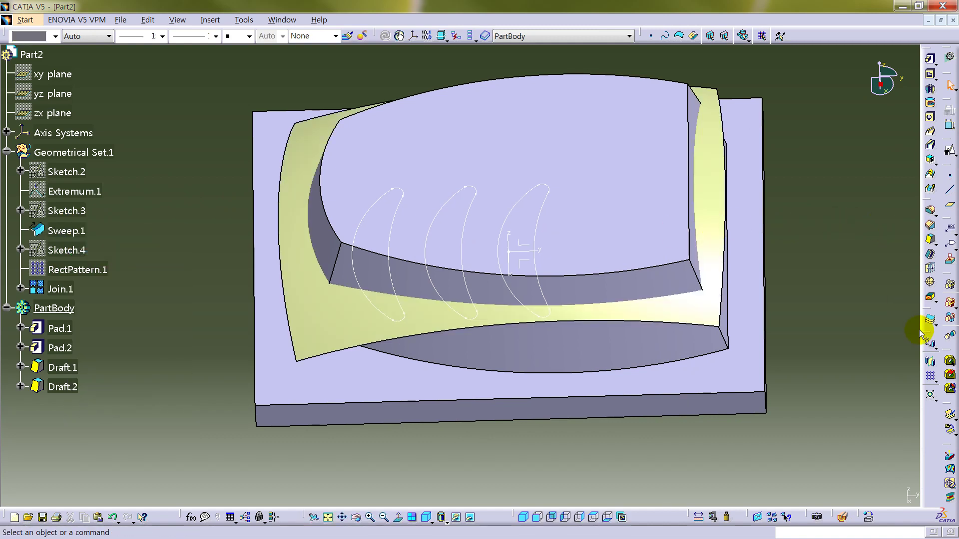
pyautogui.click(932, 324)
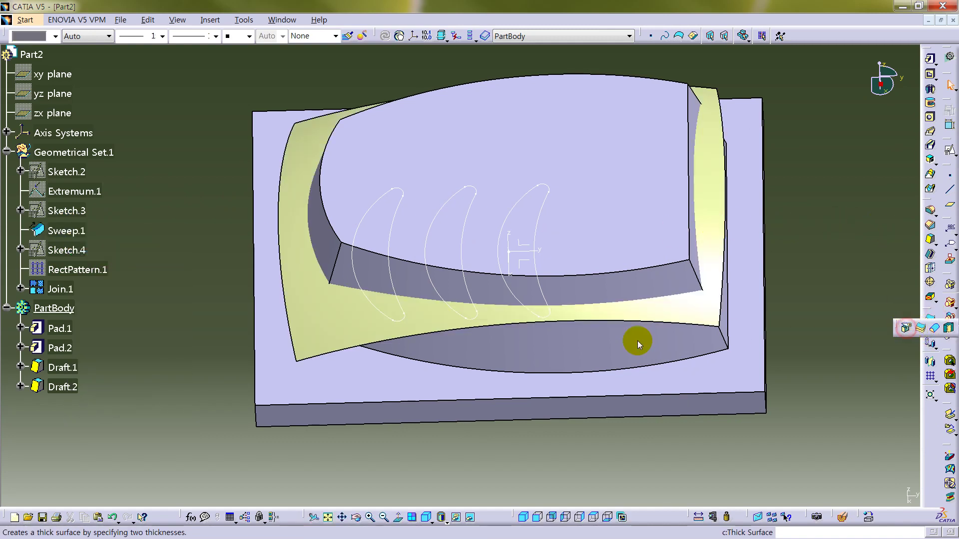
pyautogui.click(321, 301)
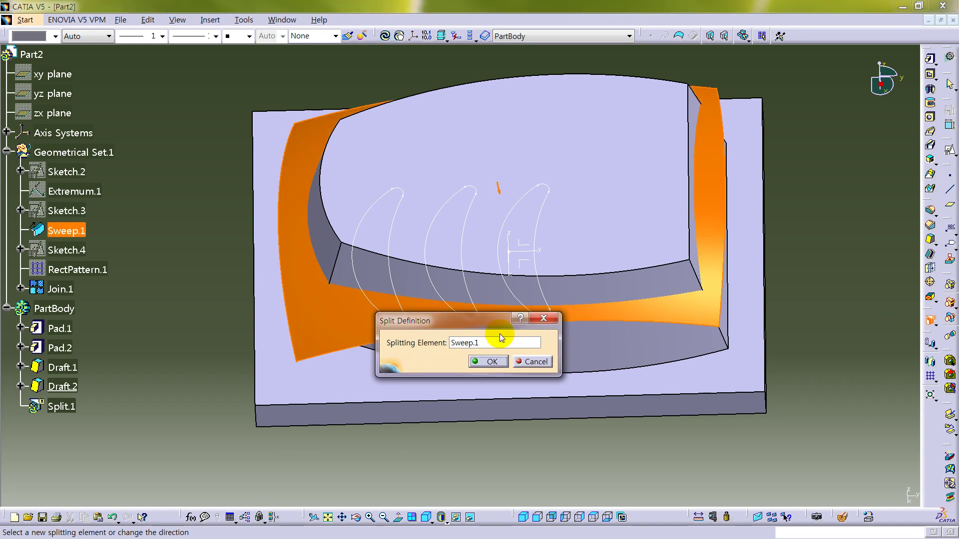
pyautogui.click(491, 361)
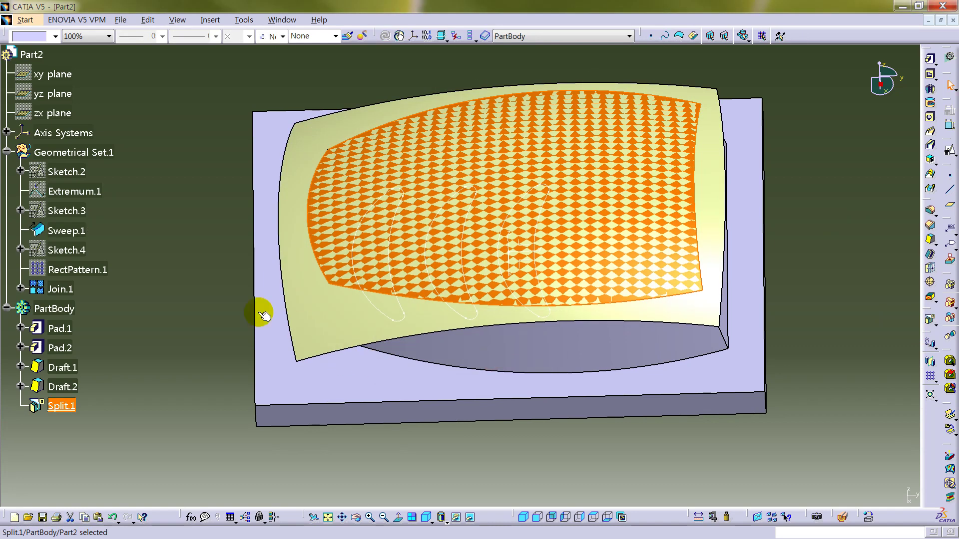
pyautogui.rightClick(79, 235)
pyautogui.click(103, 263)
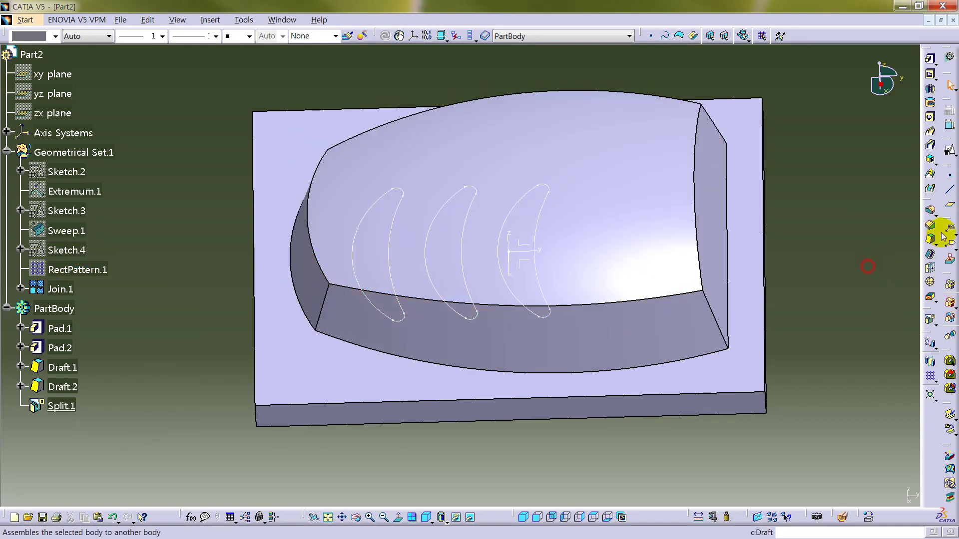
# Step: Pad the joined crescent profiles Join.1 with the limit type Up to last and a 5 mm offset
pyautogui.click(930, 58)
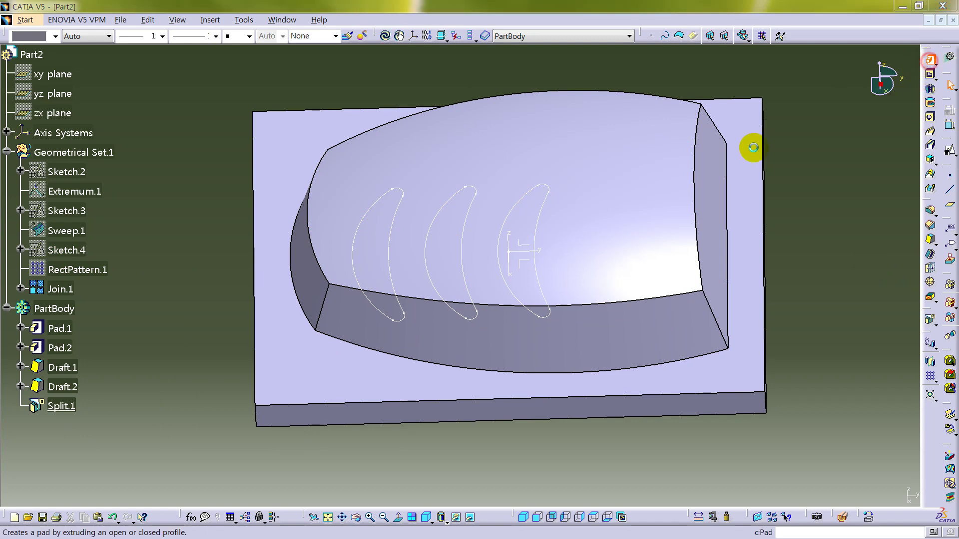
pyautogui.click(72, 288)
pyautogui.moveTo(476, 386); pyautogui.dragTo(687, 301, button='middle')
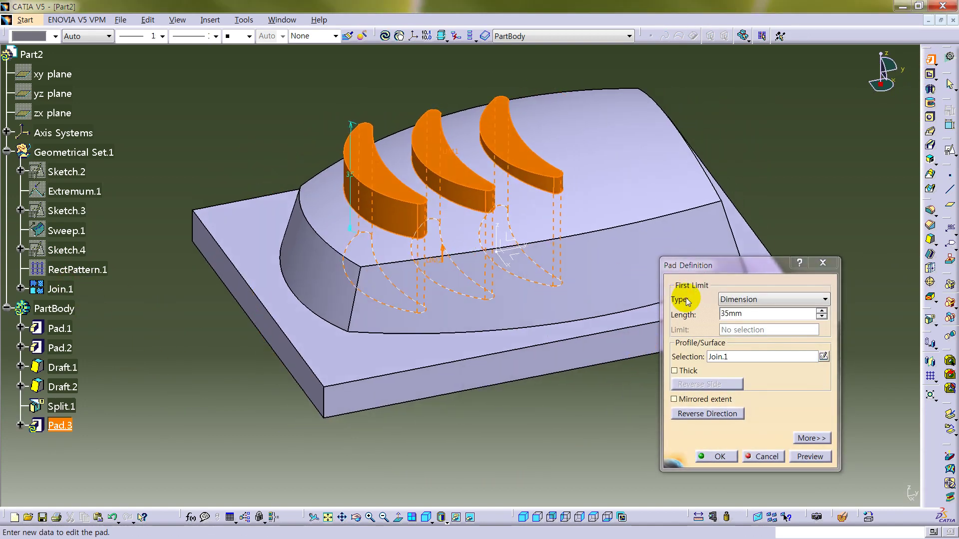
pyautogui.click(728, 301)
pyautogui.click(755, 325)
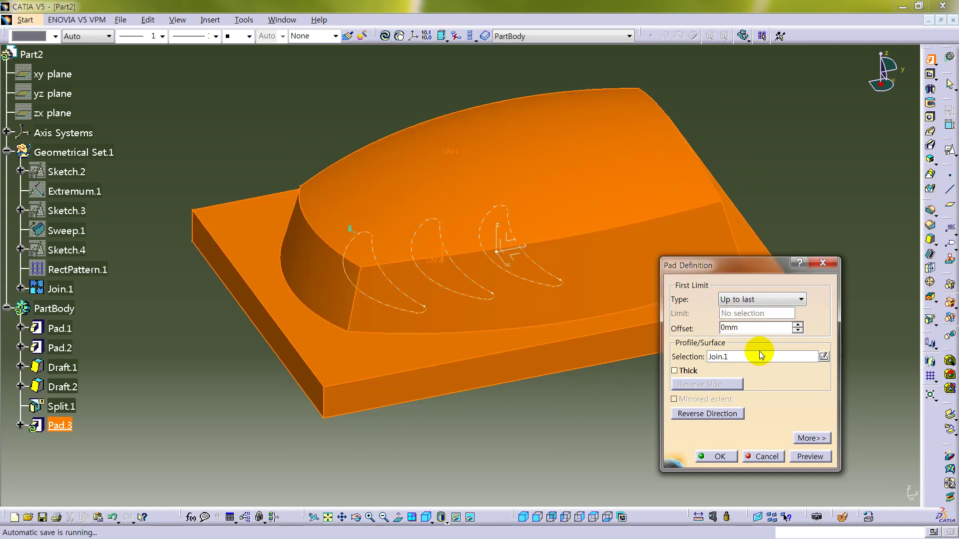
pyautogui.doubleClick(758, 328)
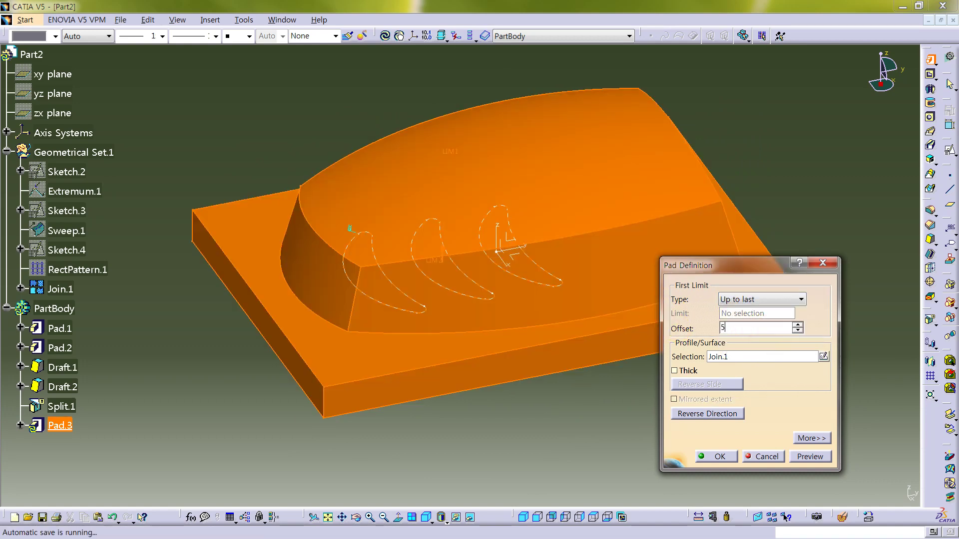
pyautogui.click(760, 358)
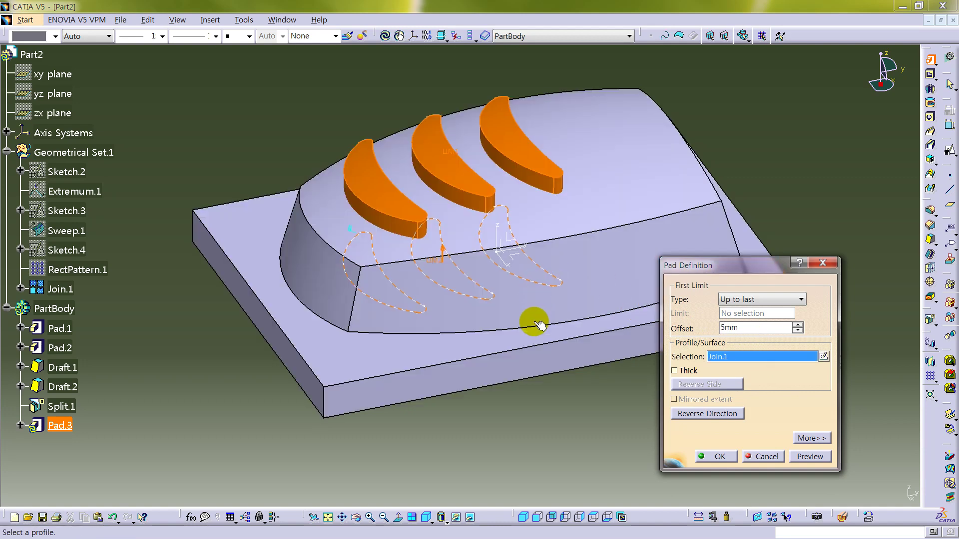
pyautogui.click(717, 455)
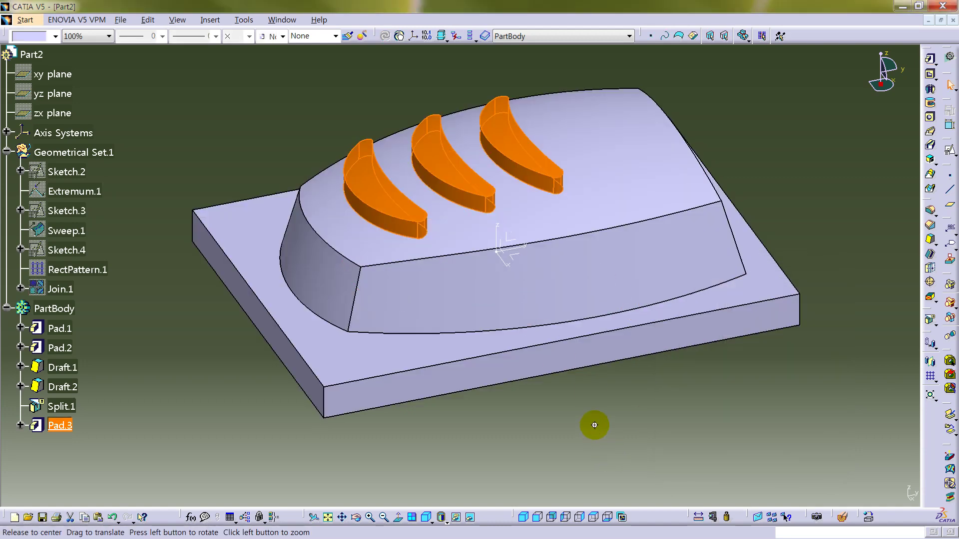
# Step: Start a positioned sketch on the XY plane of the absolute axis system
pyautogui.moveTo(595, 425); pyautogui.dragTo(449, 299, button='middle')
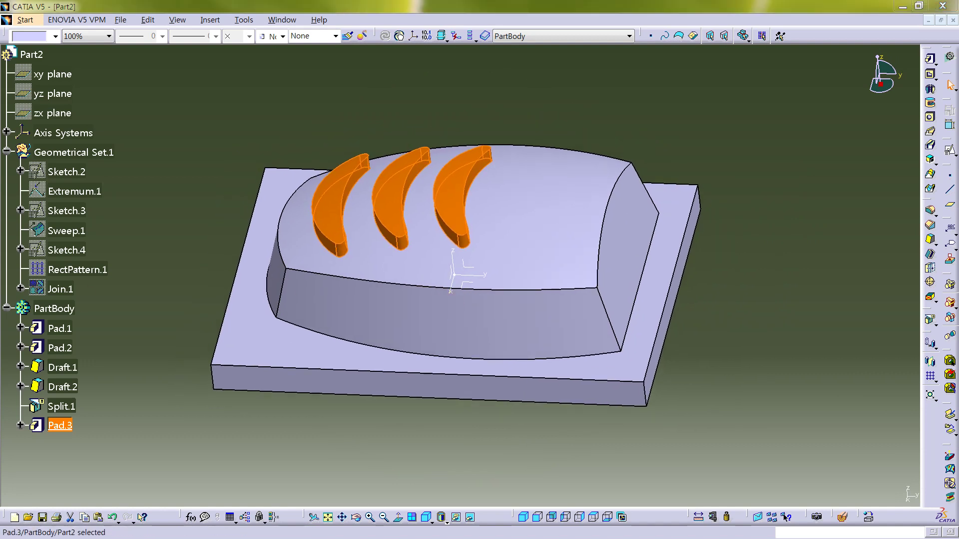
pyautogui.click(791, 329)
pyautogui.click(467, 284)
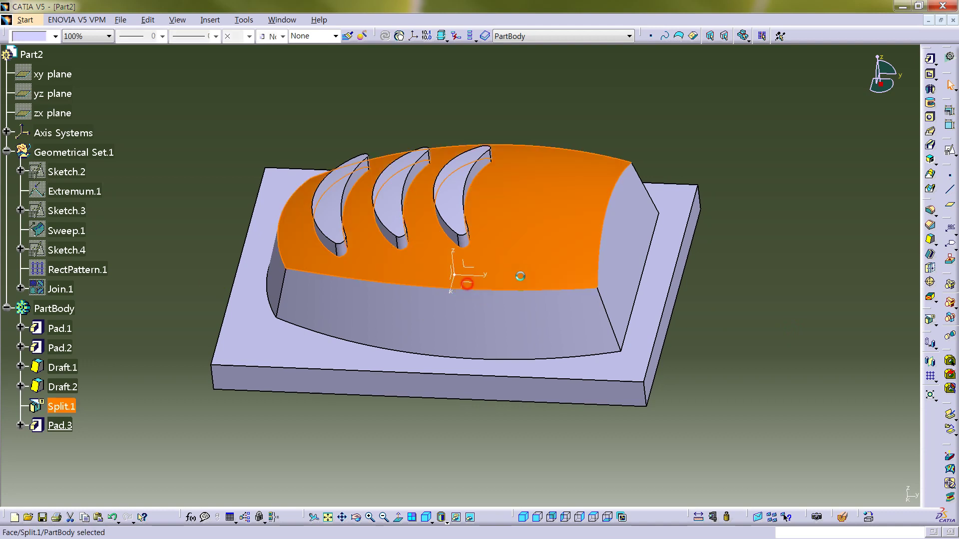
pyautogui.click(716, 279)
pyautogui.click(468, 280)
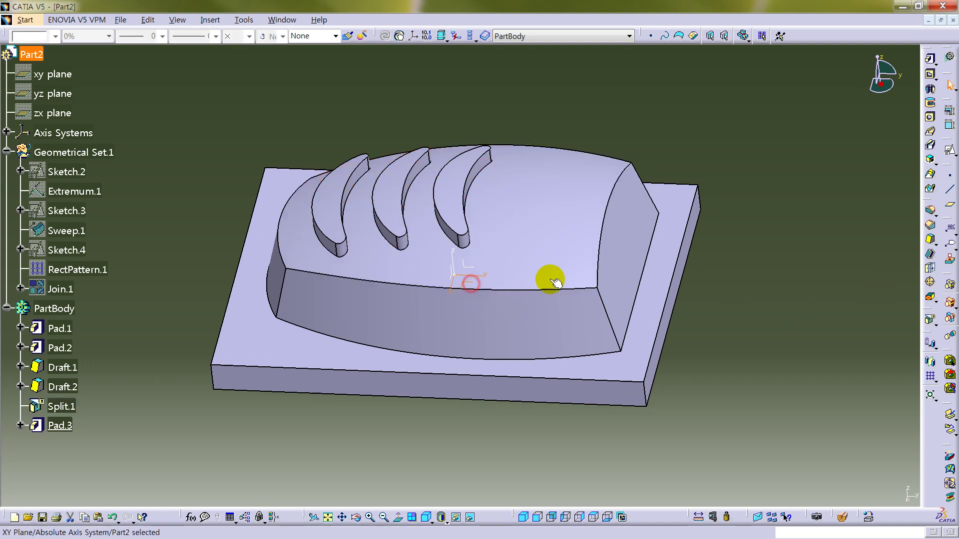
pyautogui.click(949, 149)
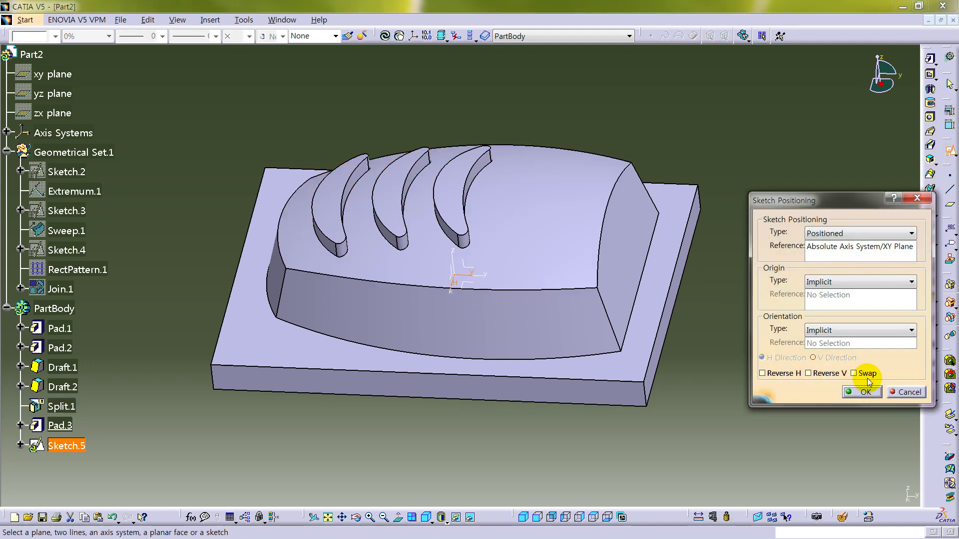
pyautogui.click(858, 392)
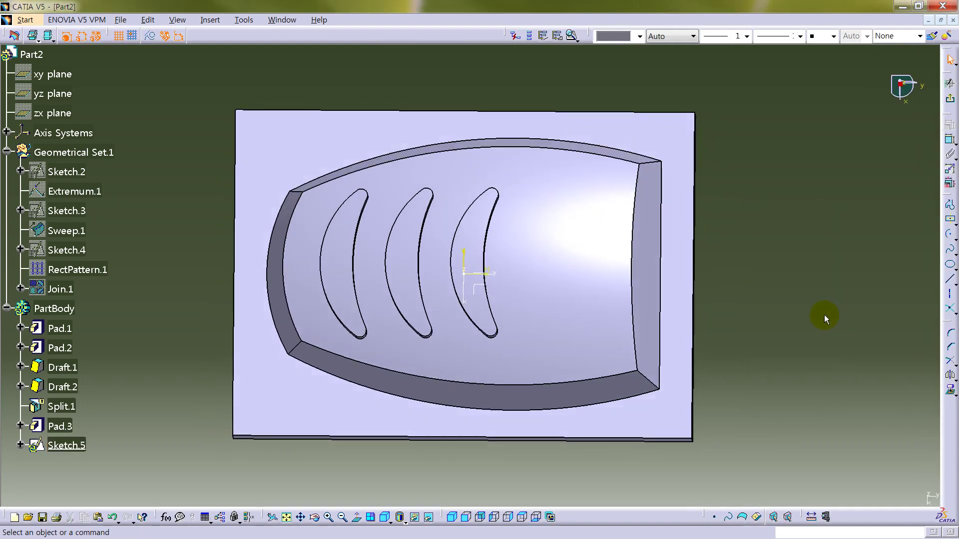
# Step: Sketch a horizontal elongated hole centred on the H axis, about 17 mm in end radius, extending past the body's straight end
pyautogui.click(953, 221)
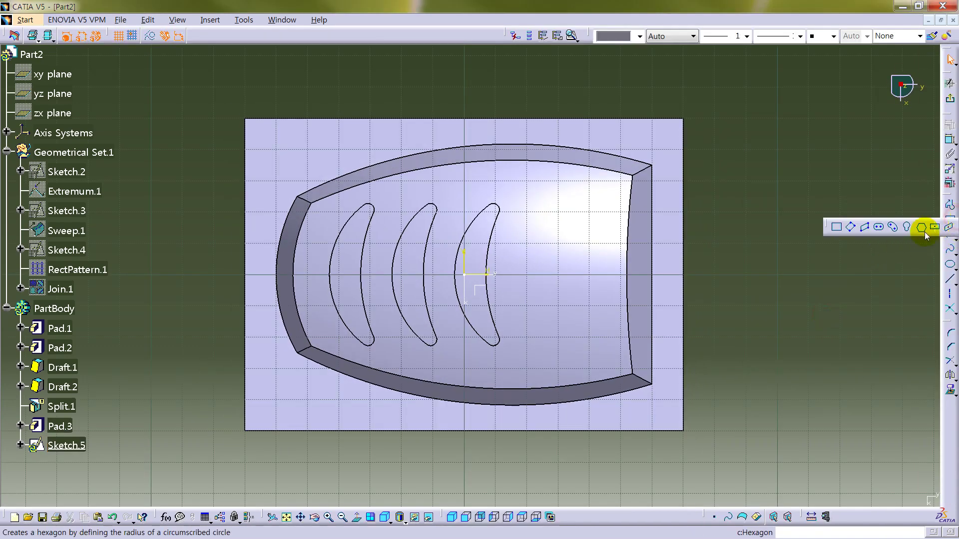
pyautogui.click(879, 228)
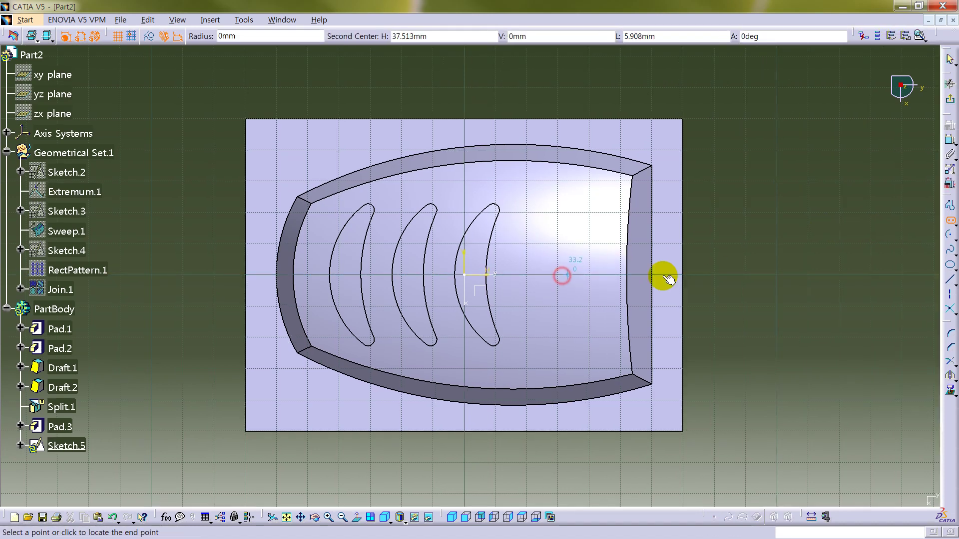
pyautogui.click(724, 274)
pyautogui.click(728, 221)
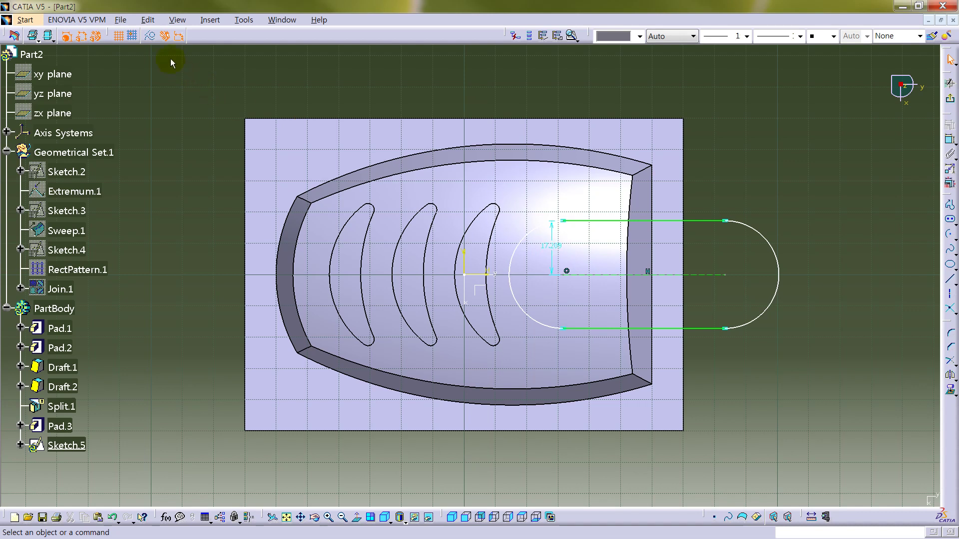
# Step: Reposition the light source and adjust the first light intensity slider to reduce glare on the model, then accept the lighting
pyautogui.click(177, 20)
pyautogui.moveTo(208, 264)
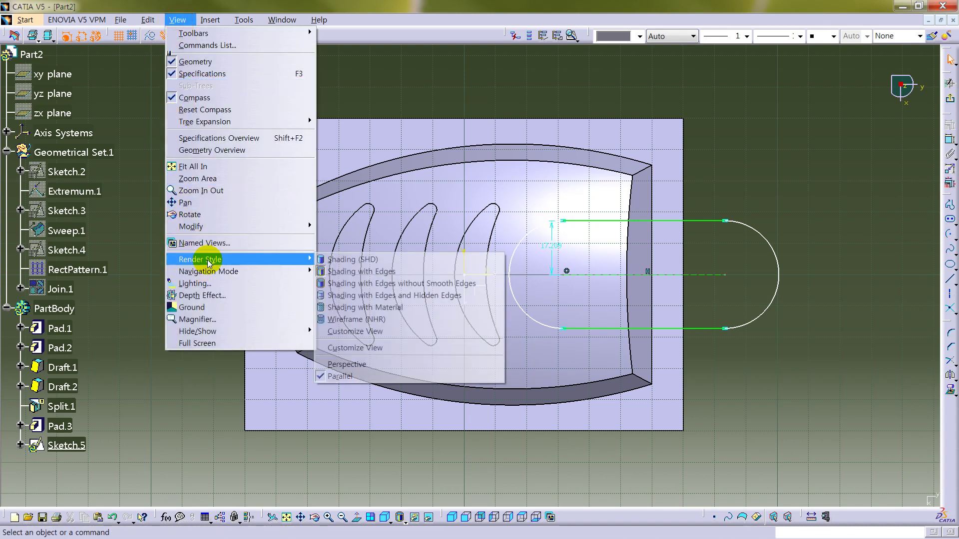
pyautogui.click(194, 283)
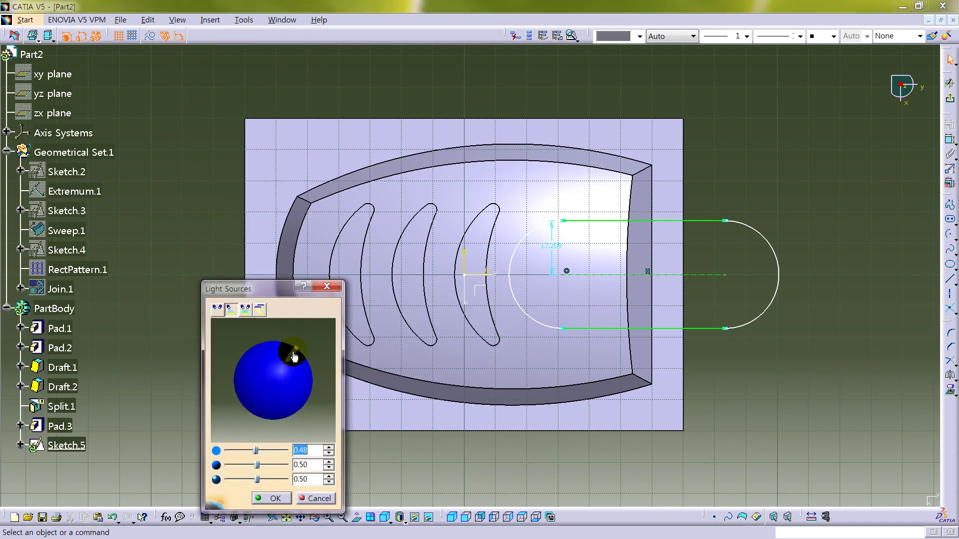
pyautogui.moveTo(295, 356); pyautogui.dragTo(288, 327)
pyautogui.click(254, 450)
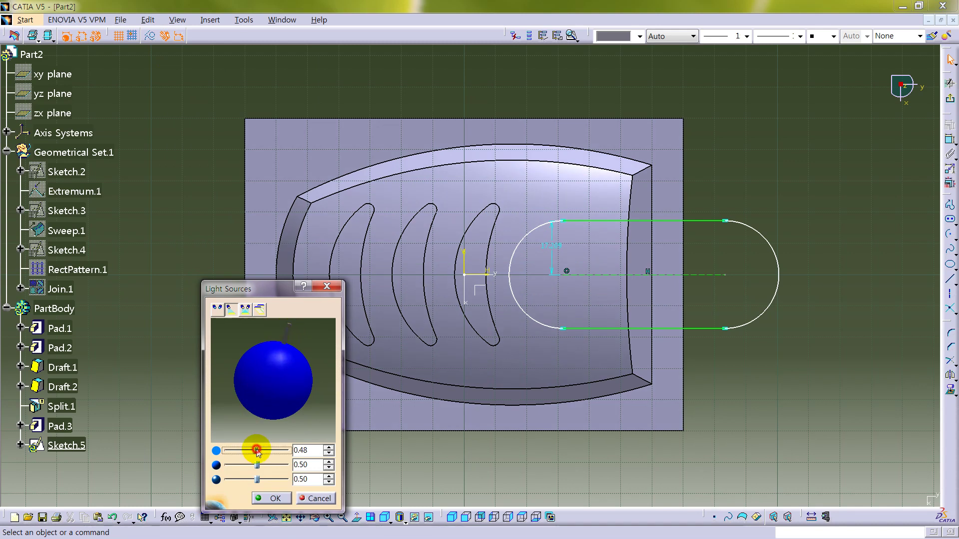
pyautogui.moveTo(256, 449); pyautogui.dragTo(252, 449)
pyautogui.click(271, 497)
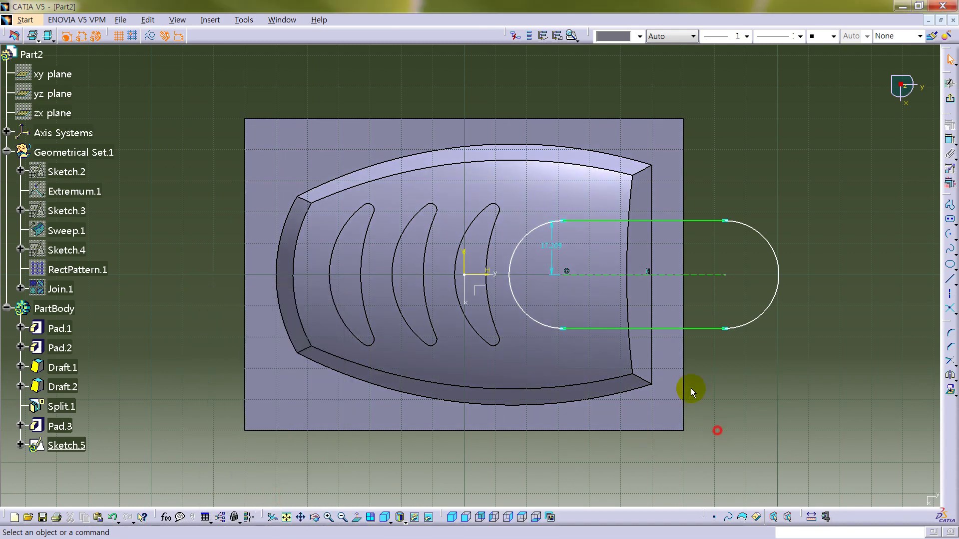
# Step: Set the elongated hole's end radius to 20 mm
pyautogui.doubleClick(552, 247)
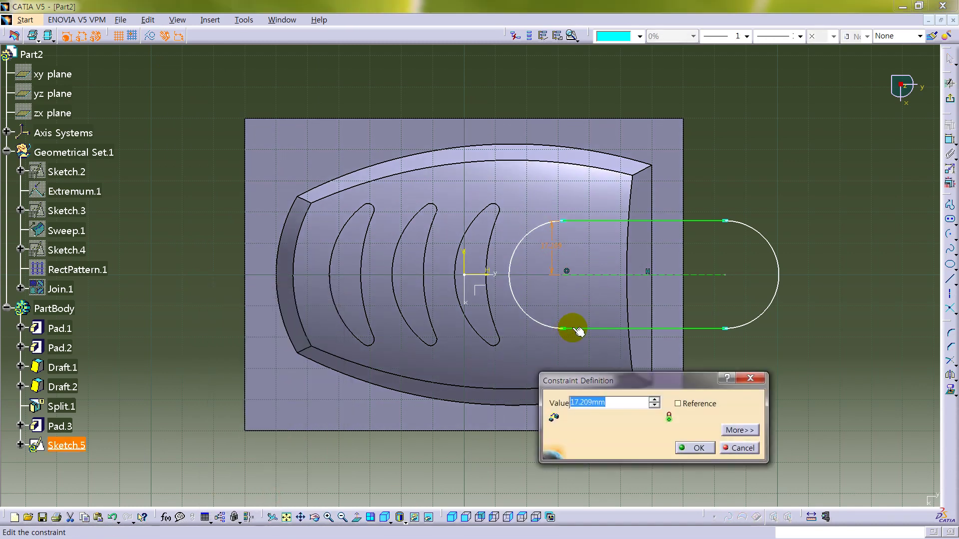
pyautogui.write('20')
pyautogui.press('Return')
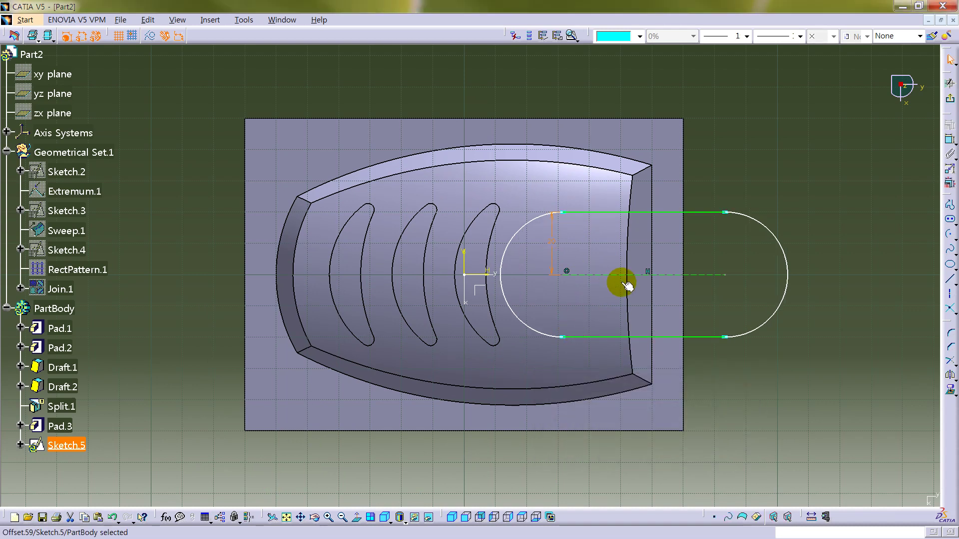
# Step: Dimension the elongated hole's inner arc centre from the body's straight base edge and set the distance to 20 mm
pyautogui.click(652, 281)
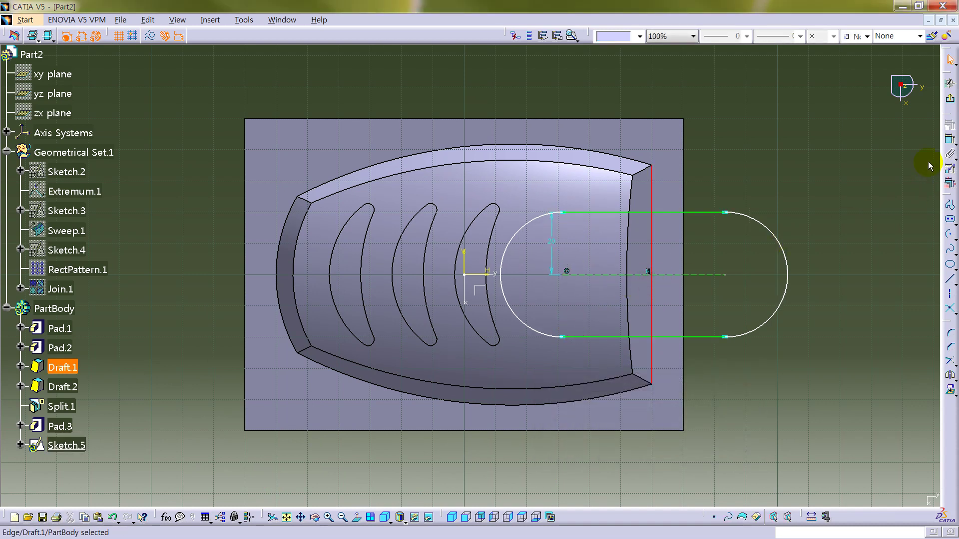
pyautogui.click(950, 139)
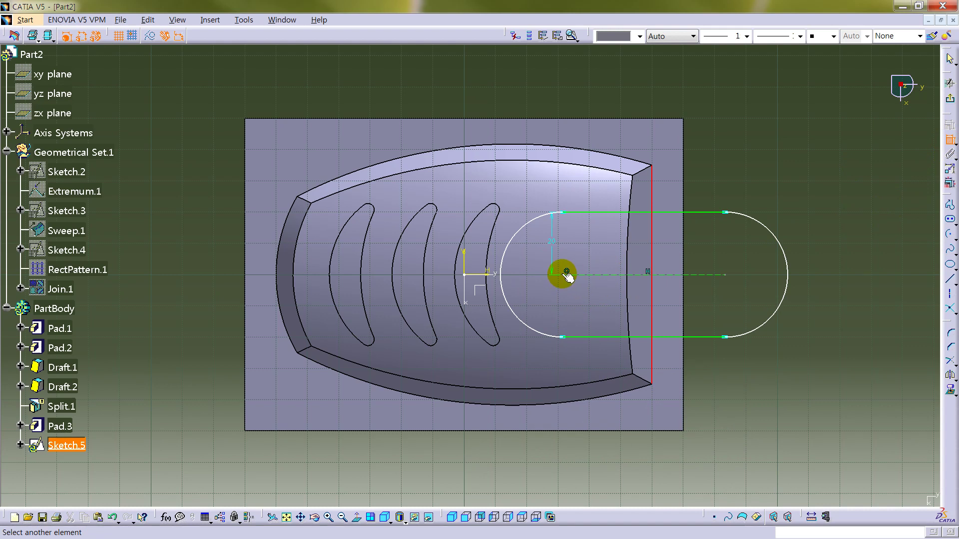
pyautogui.click(567, 273)
pyautogui.click(615, 374)
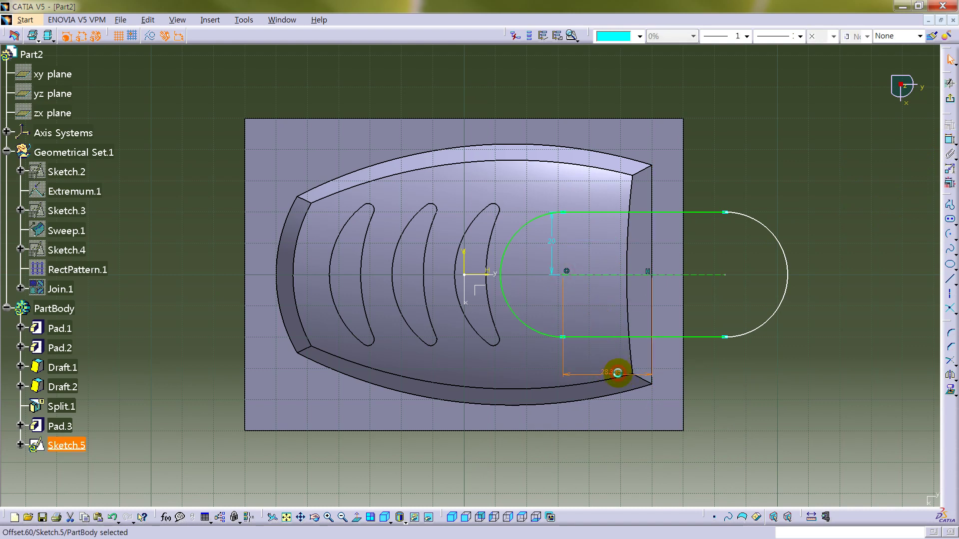
pyautogui.doubleClick(617, 372)
pyautogui.write('20mm')
pyautogui.press('Return')
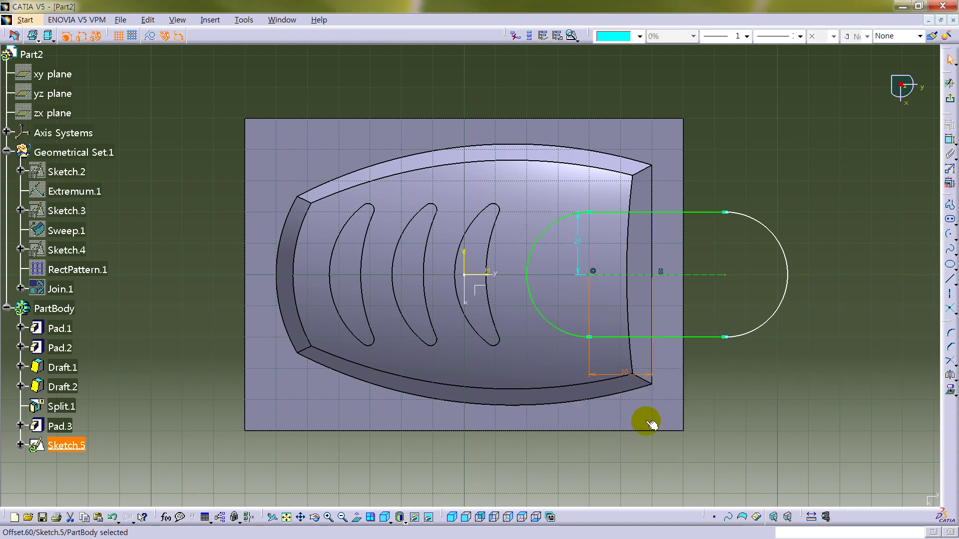
# Step: Shorten the elongated hole by moving its outer arc centre closer to the body, and finish the sketch
pyautogui.click(776, 397)
pyautogui.moveTo(727, 274); pyautogui.dragTo(757, 279)
pyautogui.click(782, 202)
pyautogui.click(949, 103)
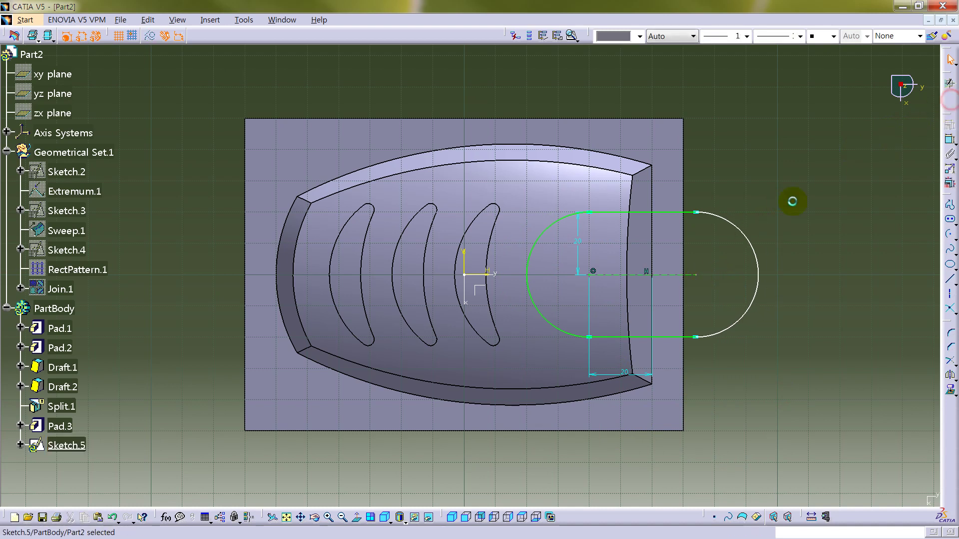
# Step: Pocket the elongated hole profile upward with the first limit Up to last and a second limit depth of -12 mm
pyautogui.click(930, 76)
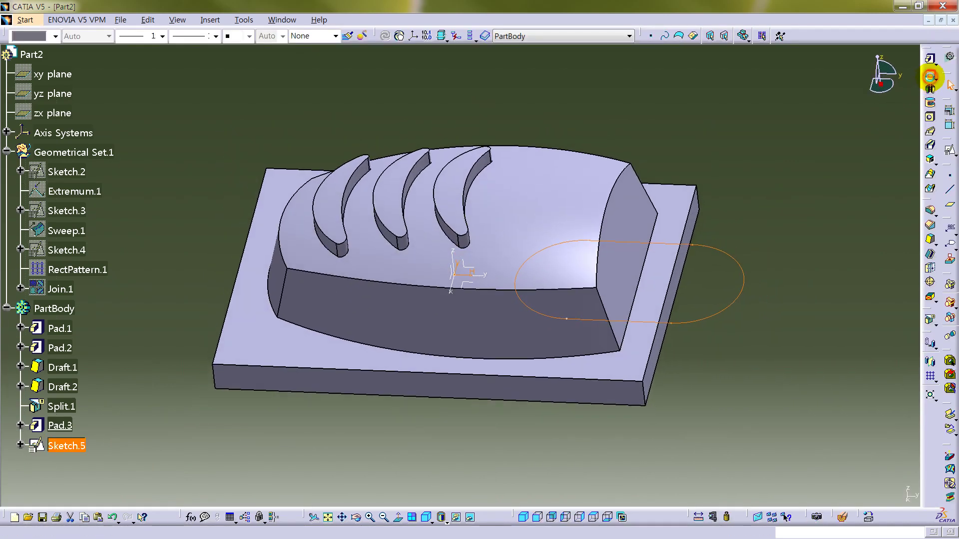
pyautogui.click(708, 414)
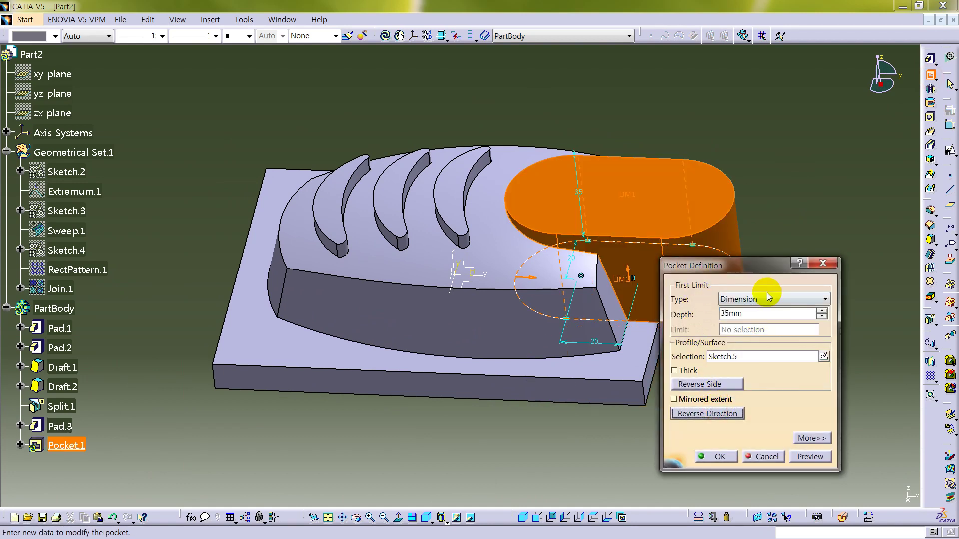
pyautogui.click(794, 299)
pyautogui.click(761, 329)
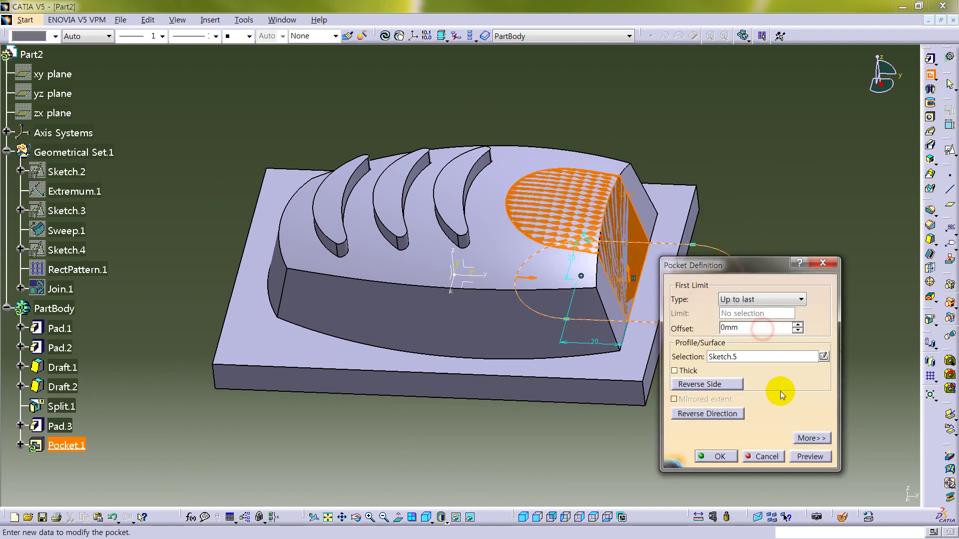
pyautogui.click(805, 439)
pyautogui.click(851, 313)
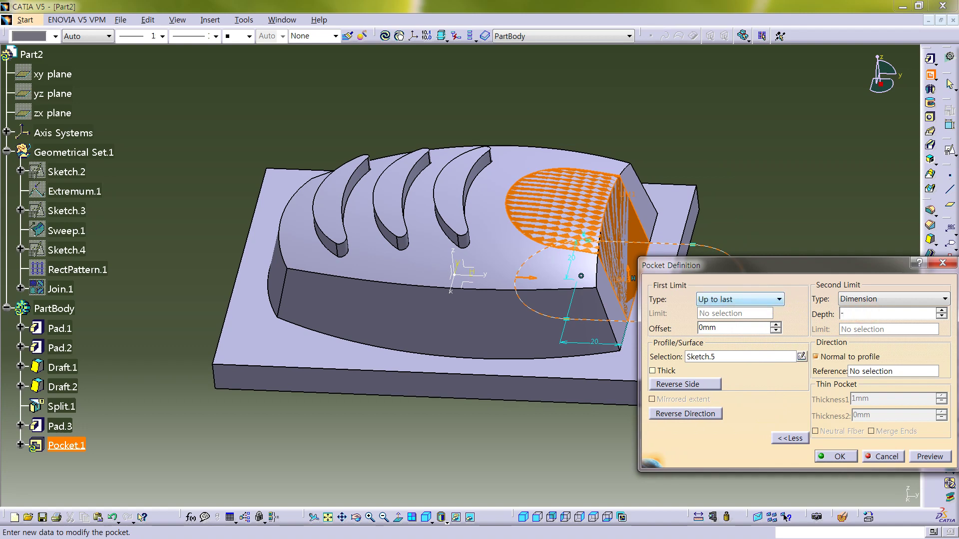
pyautogui.write('-12')
pyautogui.press('Return')
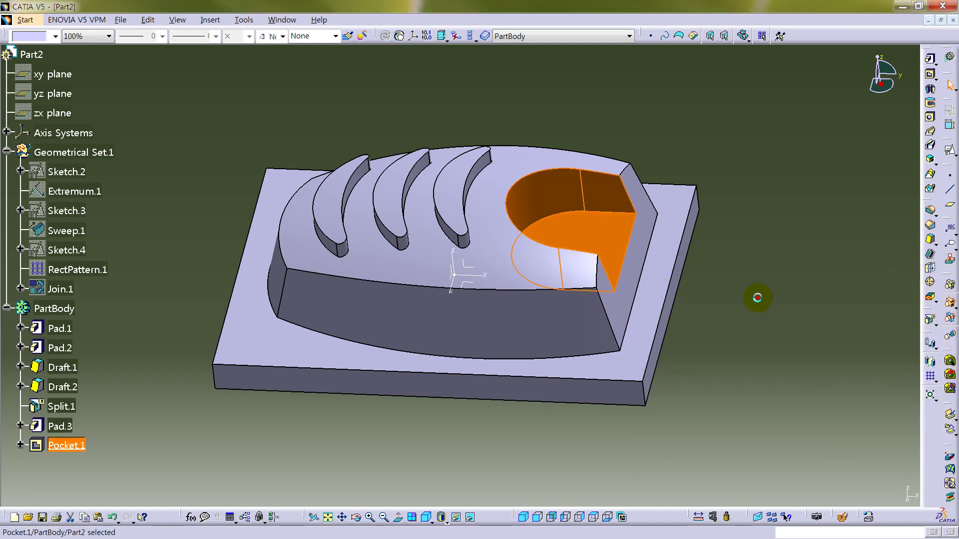
# Step: Draft the pocket's side walls by 15 degrees with the pocket floor as the neutral element
pyautogui.click(757, 298)
pyautogui.moveTo(599, 306); pyautogui.dragTo(484, 305, button='middle')
pyautogui.moveTo(472, 317); pyautogui.dragTo(535, 331, button='middle')
pyautogui.click(929, 239)
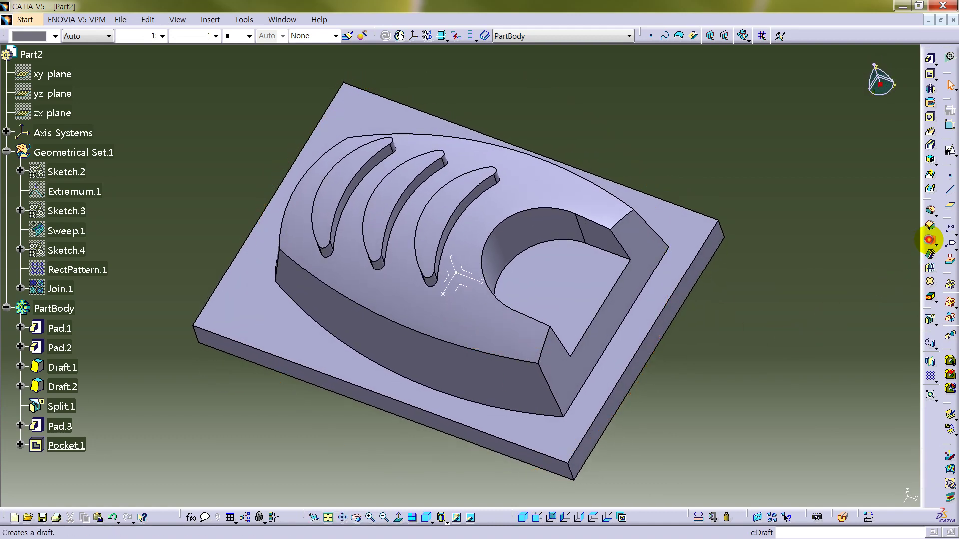
pyautogui.click(591, 238)
pyautogui.click(870, 401)
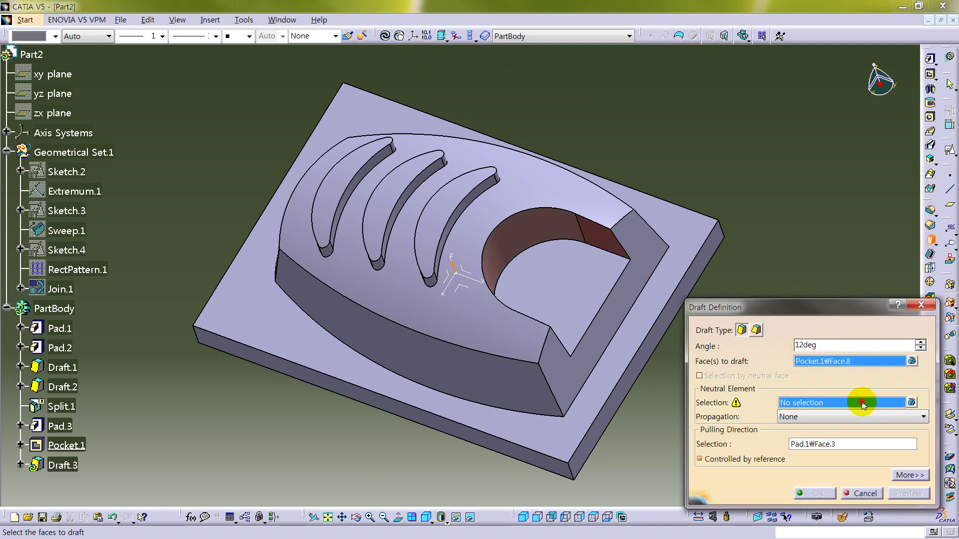
pyautogui.click(574, 280)
pyautogui.click(832, 346)
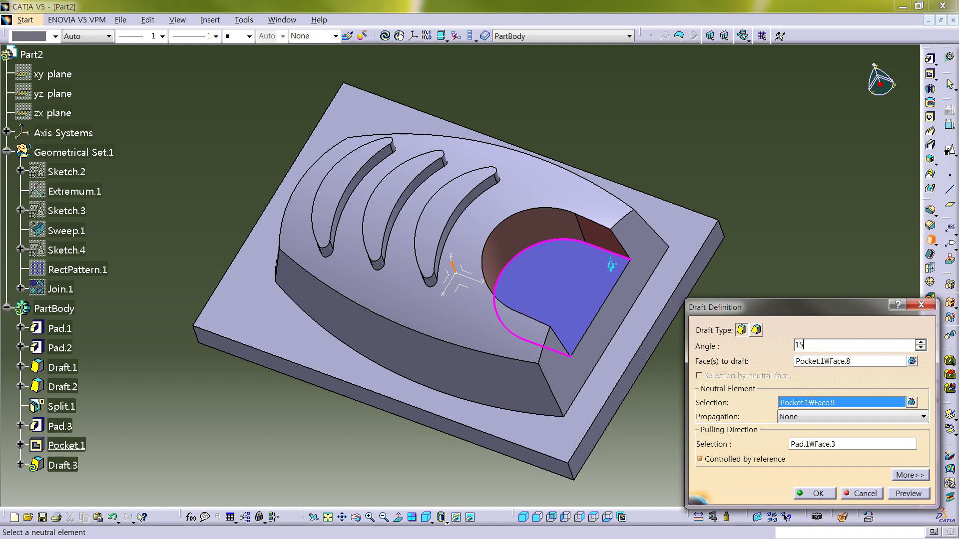
pyautogui.press('Return')
# Step: Start a positioned sketch on the pocket floor with the axes swapped and the V direction reversed
pyautogui.moveTo(365, 363); pyautogui.dragTo(448, 417, button='middle')
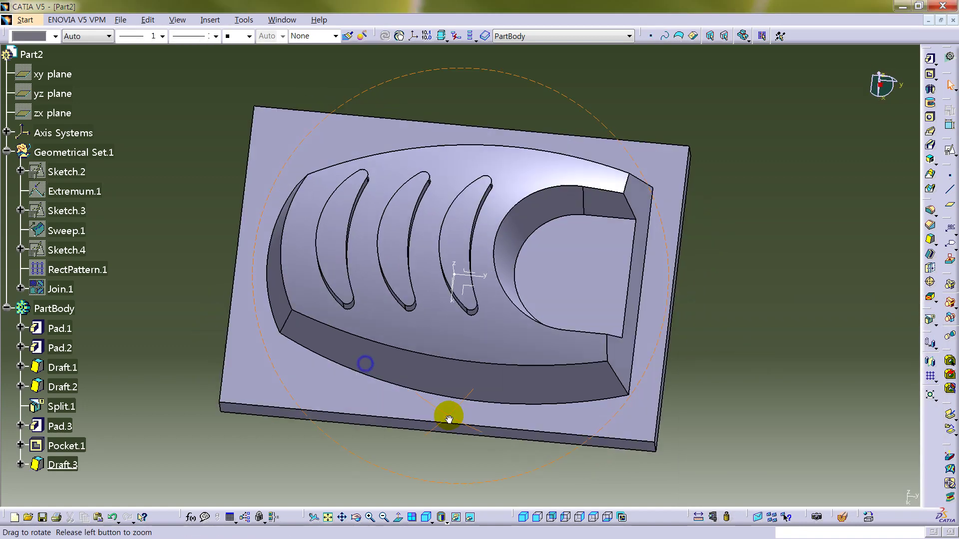
pyautogui.click(568, 248)
pyautogui.click(947, 151)
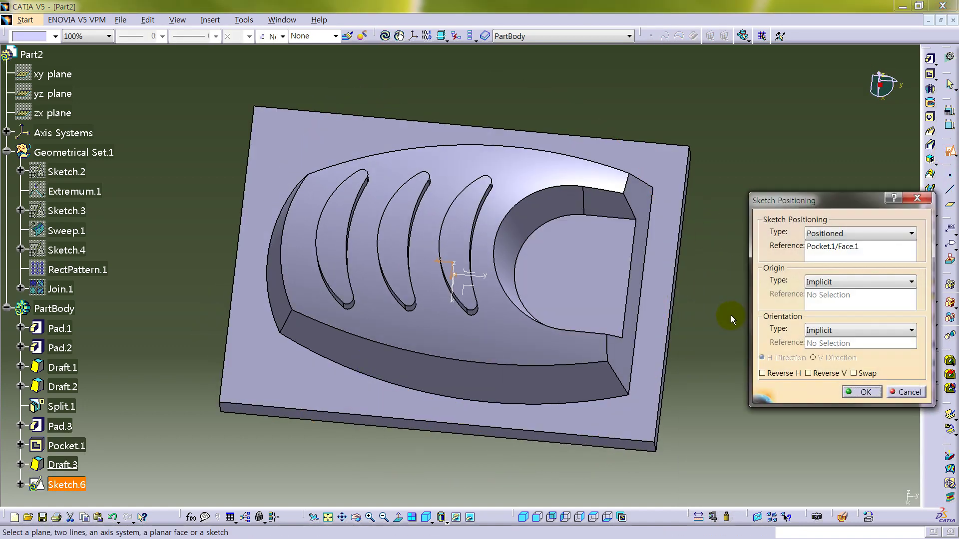
pyautogui.click(871, 372)
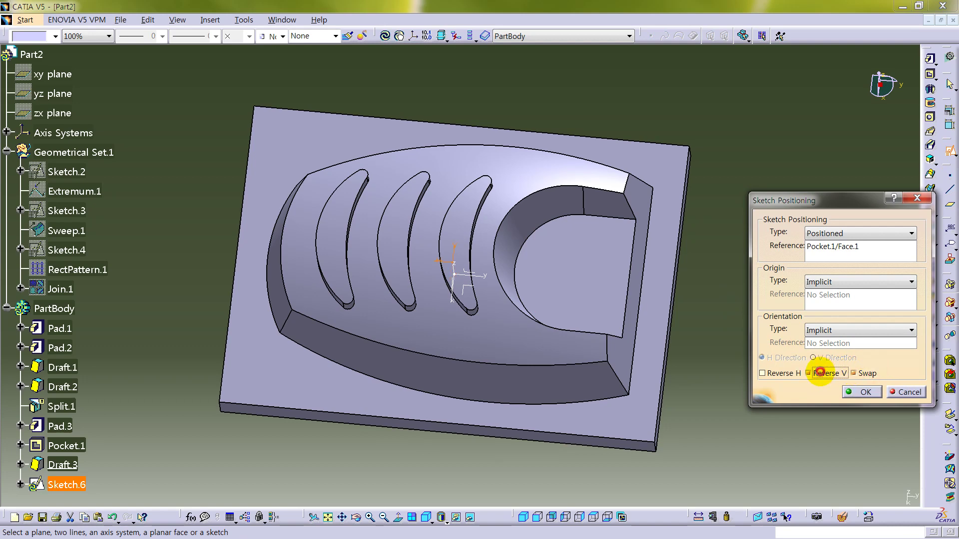
pyautogui.click(820, 372)
pyautogui.click(864, 392)
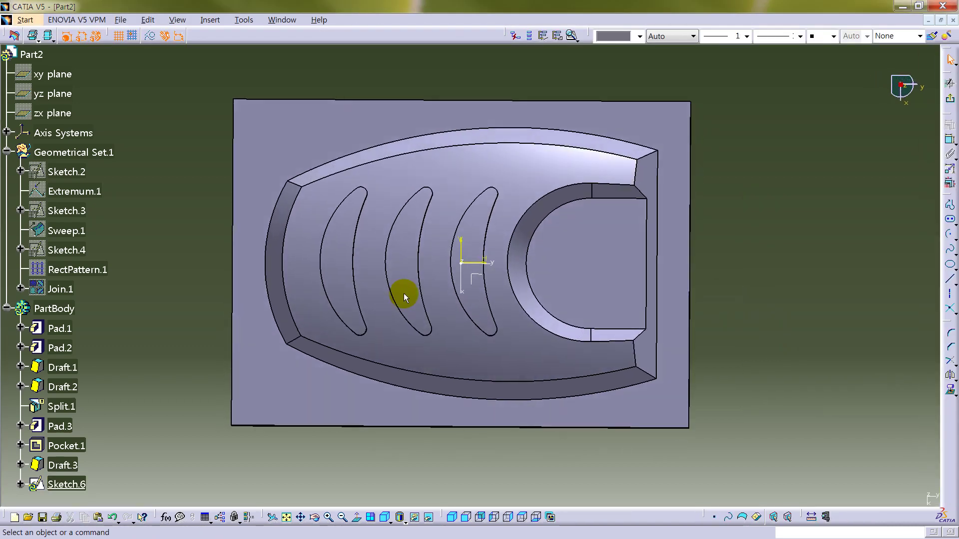
# Step: Sketch a circle about 28 mm in diameter on the pocket floor, near the centre of its rounded end
pyautogui.moveTo(669, 307); pyautogui.dragTo(798, 278, button='middle')
pyautogui.click(798, 278)
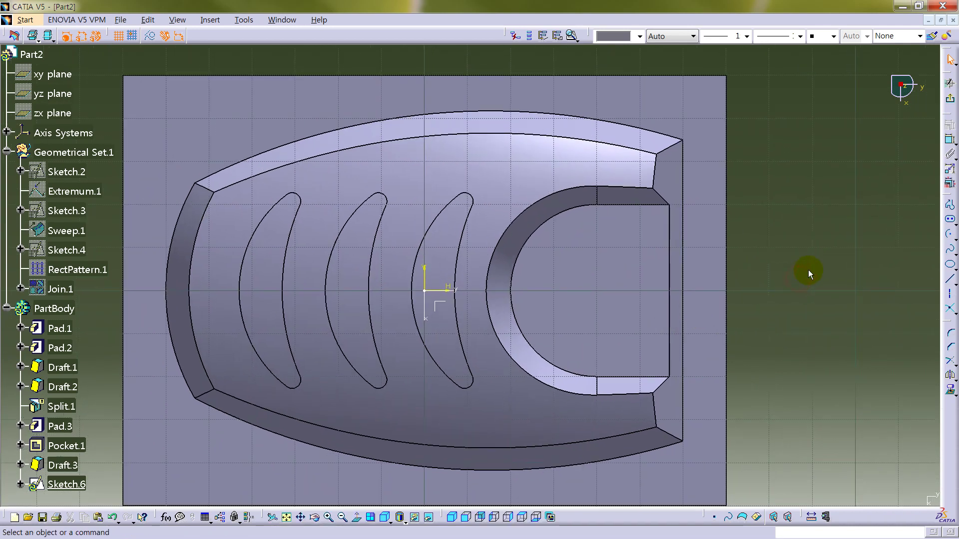
pyautogui.click(952, 234)
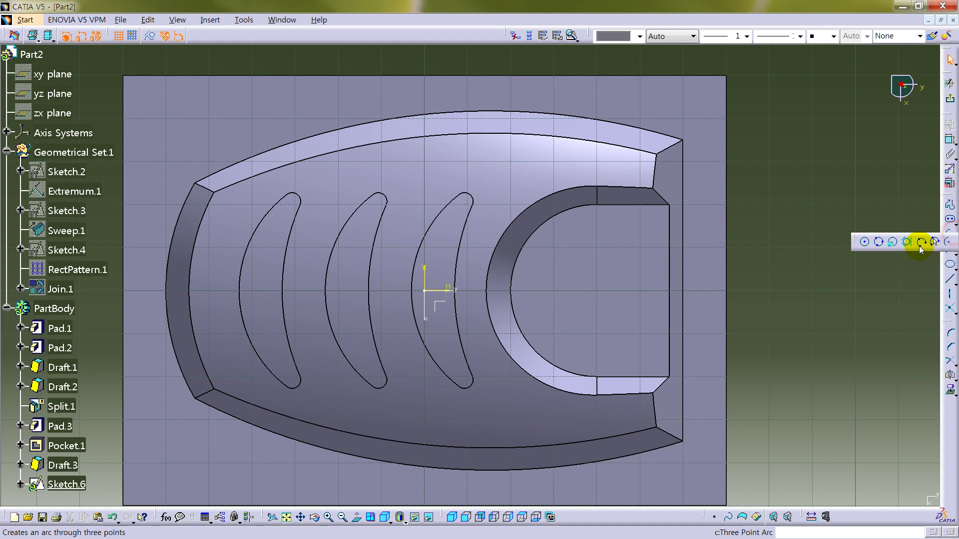
pyautogui.click(860, 243)
pyautogui.click(608, 288)
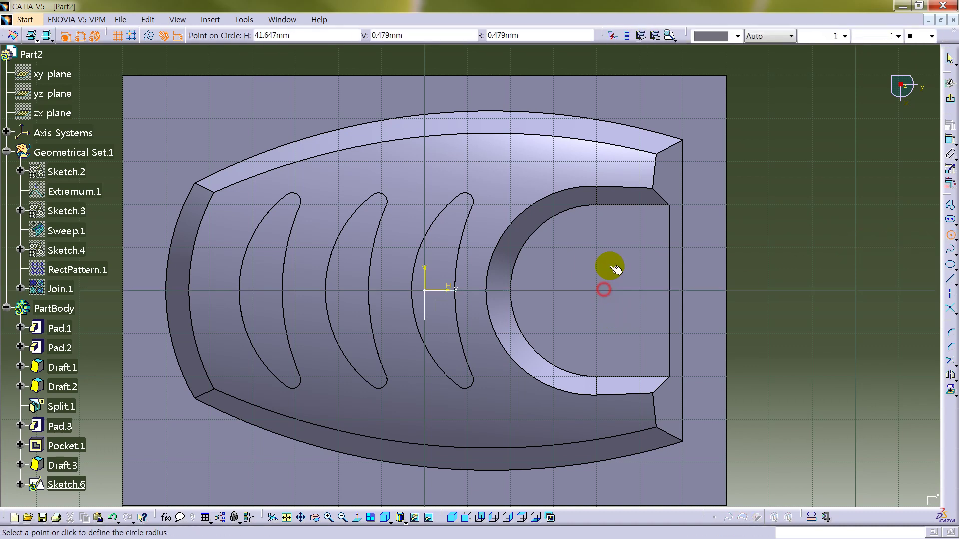
pyautogui.click(620, 229)
# Step: Constrain the circle to be concentric with the rounded edge of the pocket floor
pyautogui.click(949, 140)
pyautogui.click(562, 245)
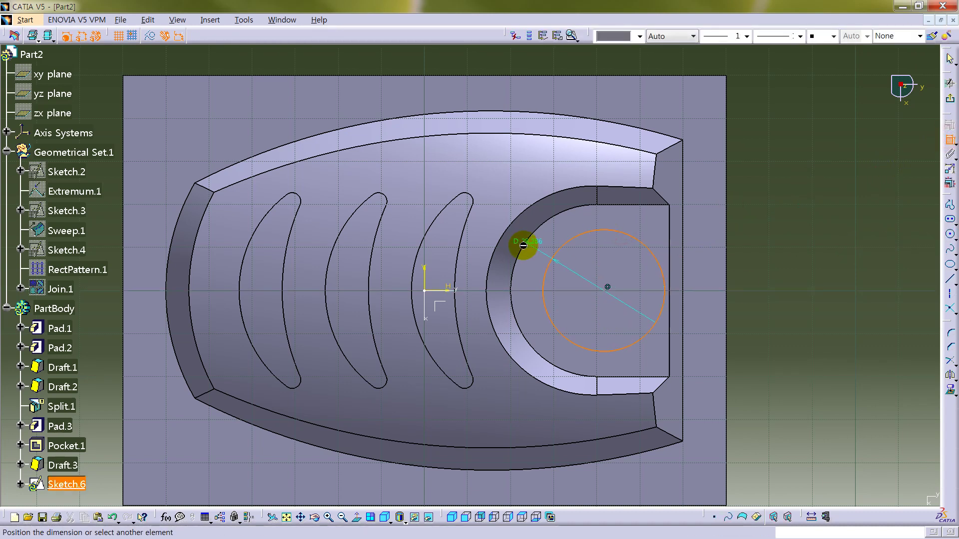
pyautogui.click(531, 237)
pyautogui.rightClick(564, 229)
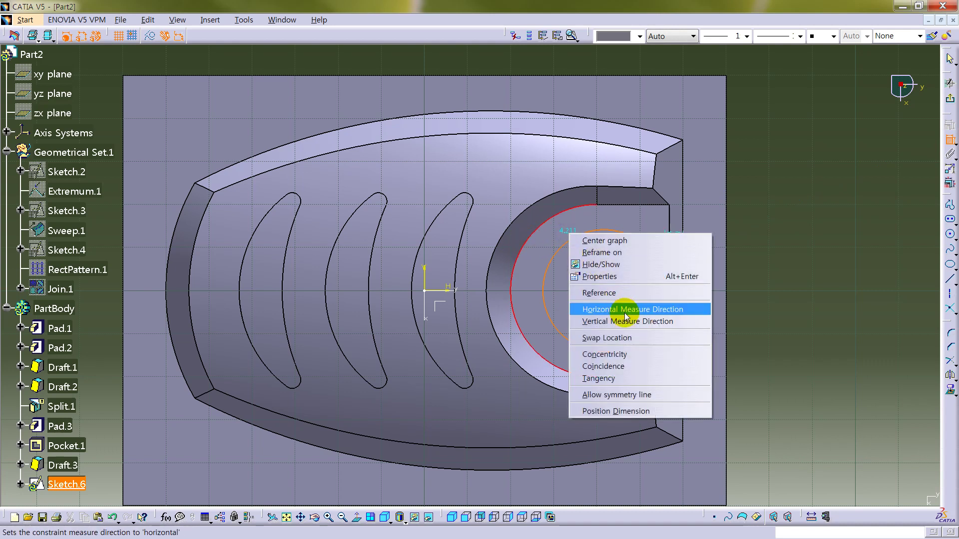
pyautogui.click(636, 358)
# Step: Dimension the circle's diameter, set it to 24 mm, and finish the sketch
pyautogui.click(949, 140)
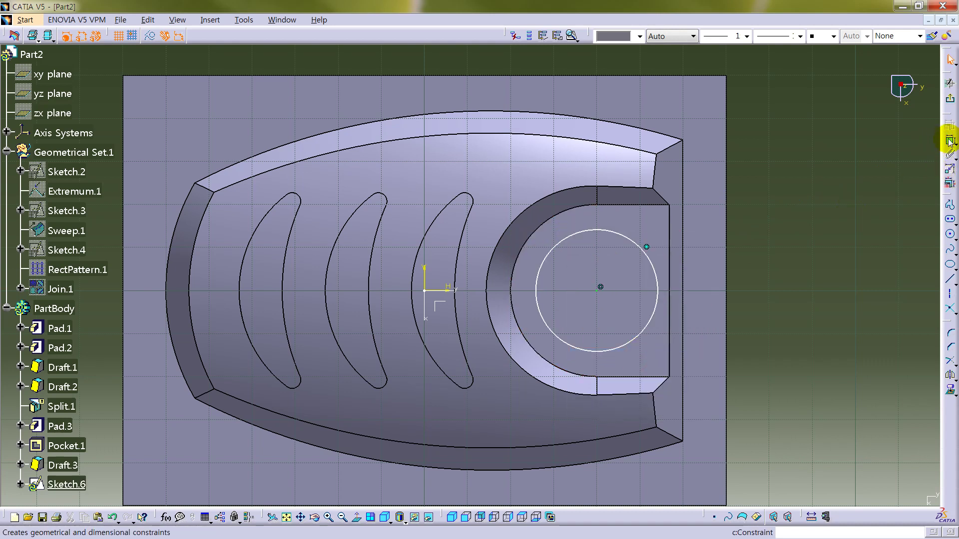
pyautogui.click(635, 241)
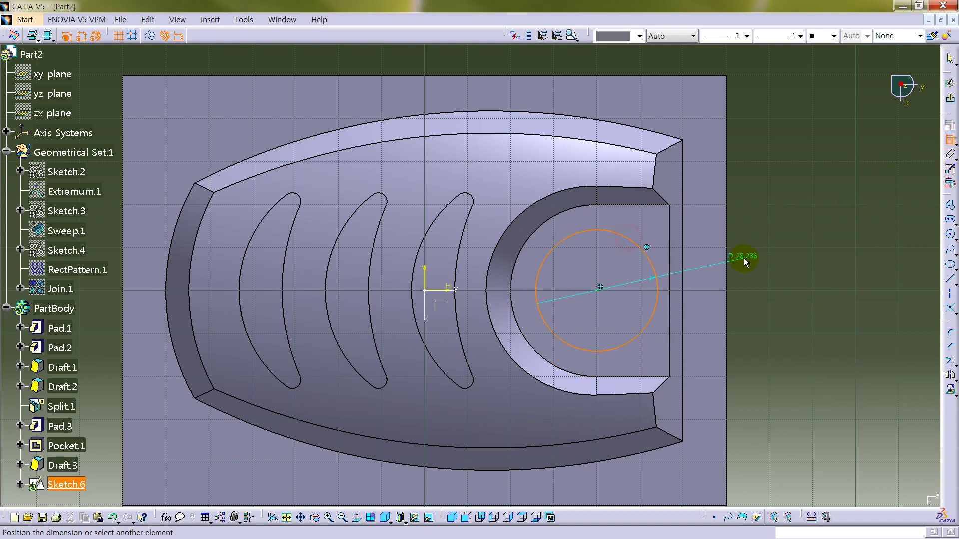
pyautogui.click(745, 256)
pyautogui.doubleClick(742, 255)
pyautogui.write('2')
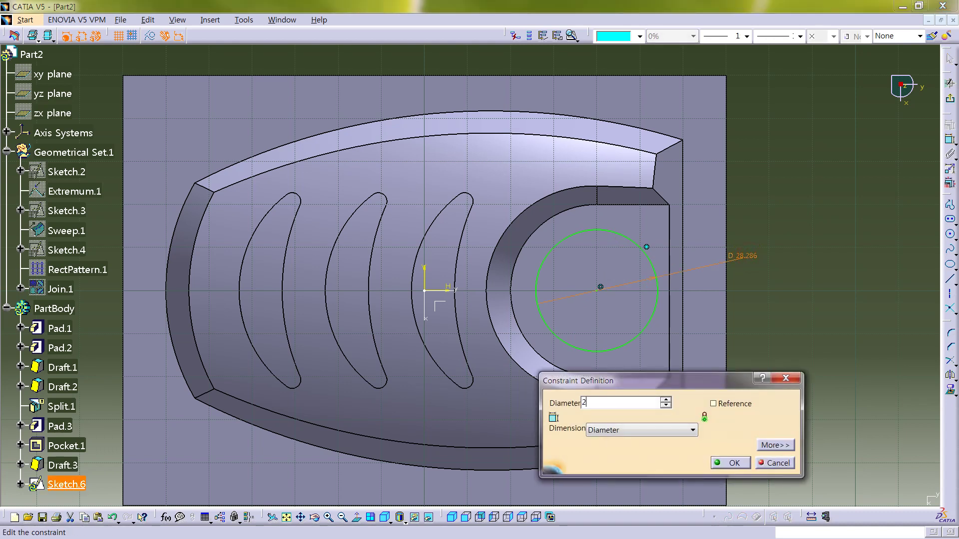
pyautogui.write('4mm')
pyautogui.press('Return')
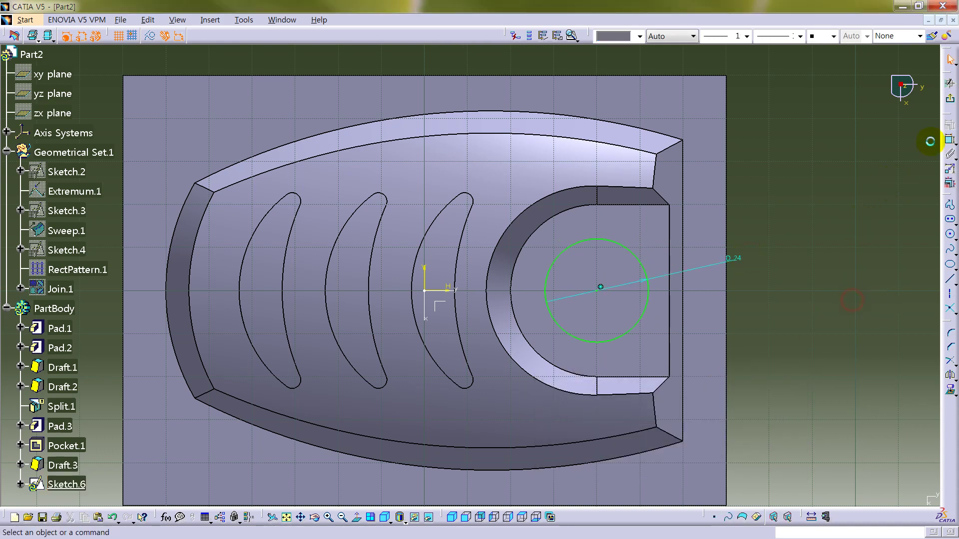
pyautogui.click(950, 99)
# Step: Create a reference plane offset 10 mm above the pocket floor
pyautogui.moveTo(660, 302)
pyautogui.mouseDown(button='middle')
pyautogui.moveTo(642, 265)
pyautogui.moveTo(664, 367)
pyautogui.moveTo(494, 374)
pyautogui.moveTo(593, 401)
pyautogui.mouseUp(button='middle')
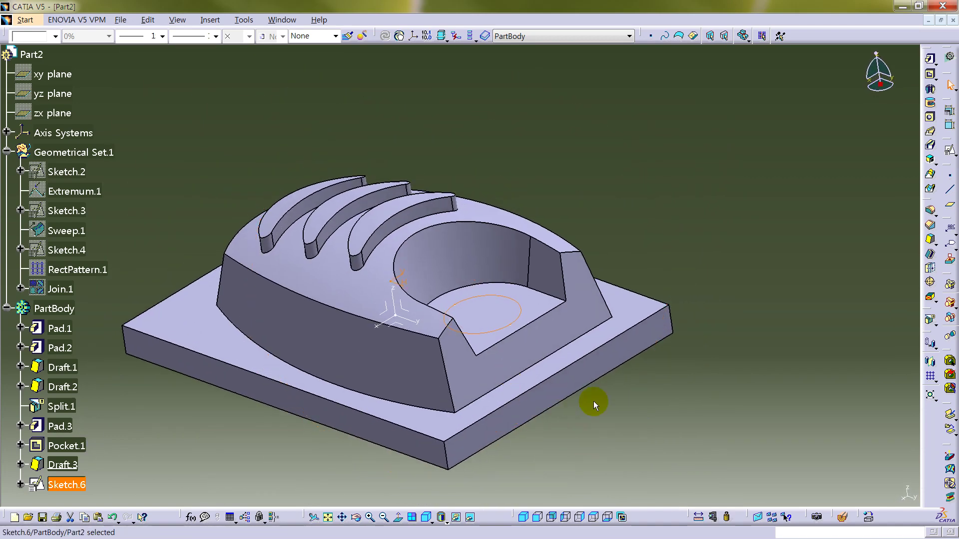
pyautogui.click(614, 417)
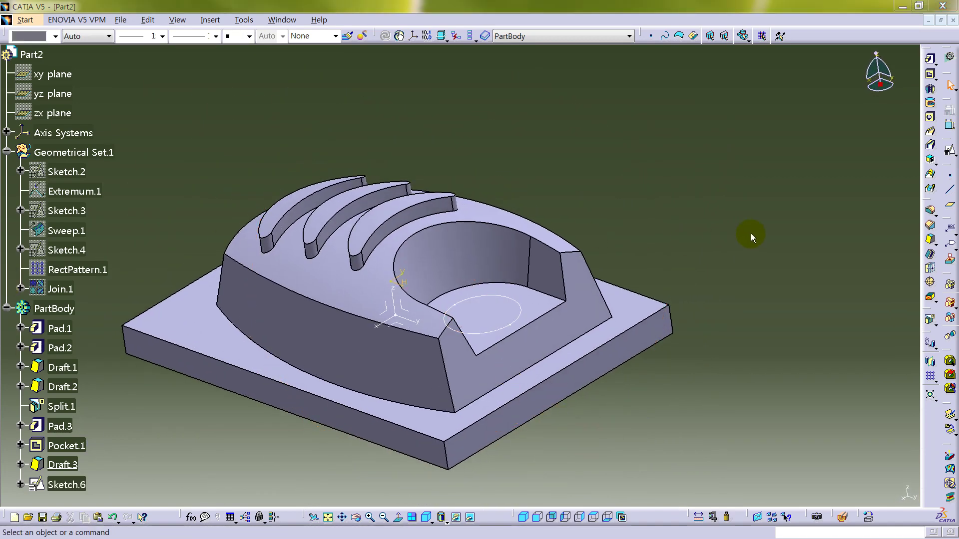
pyautogui.click(950, 208)
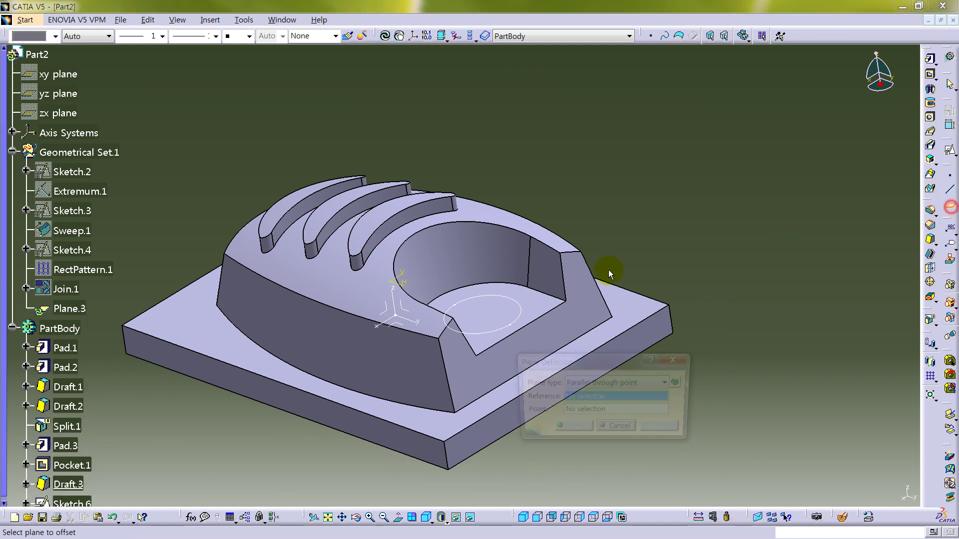
pyautogui.click(492, 306)
pyautogui.click(606, 383)
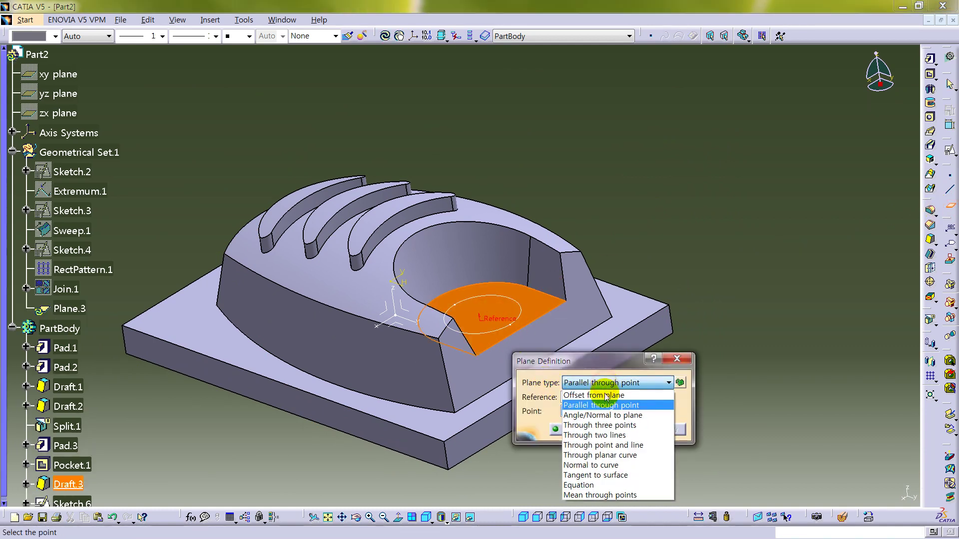
pyautogui.click(605, 397)
pyautogui.click(579, 428)
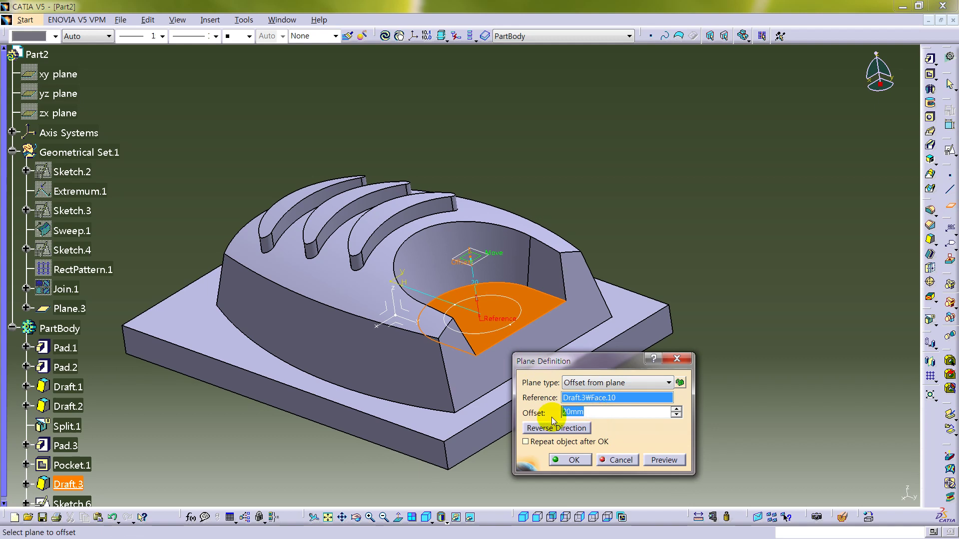
pyautogui.write('10')
pyautogui.press('Return')
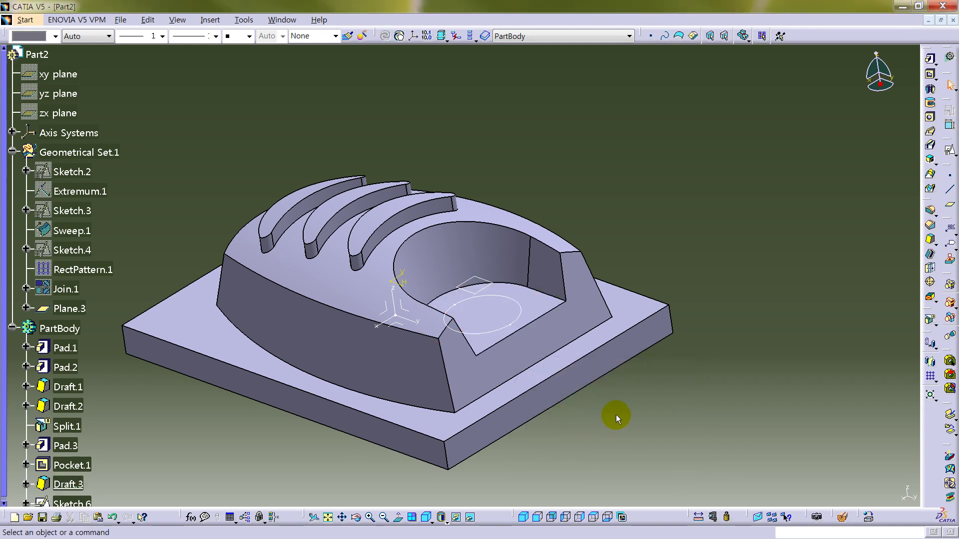
# Step: Start a positioned sketch on the plane offset above the pocket floor
pyautogui.click(950, 149)
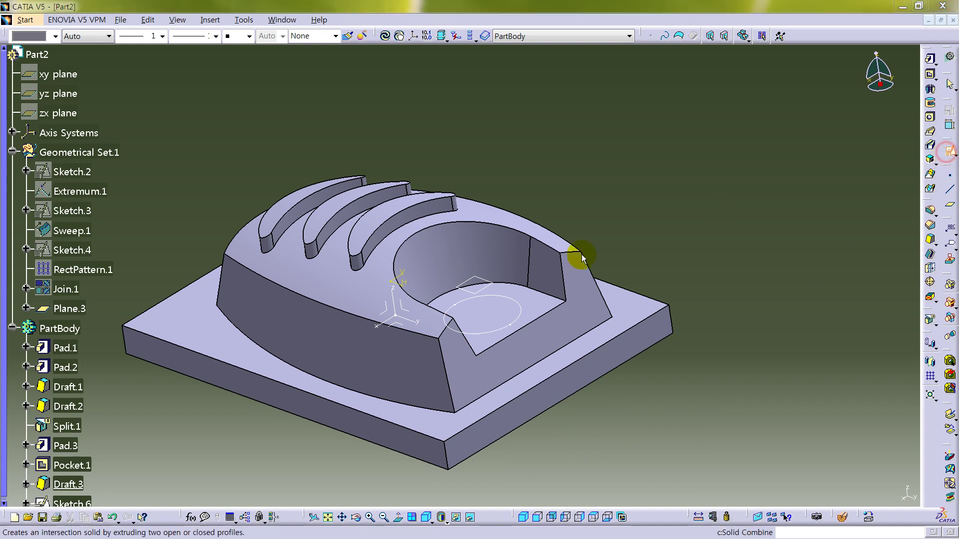
pyautogui.click(488, 288)
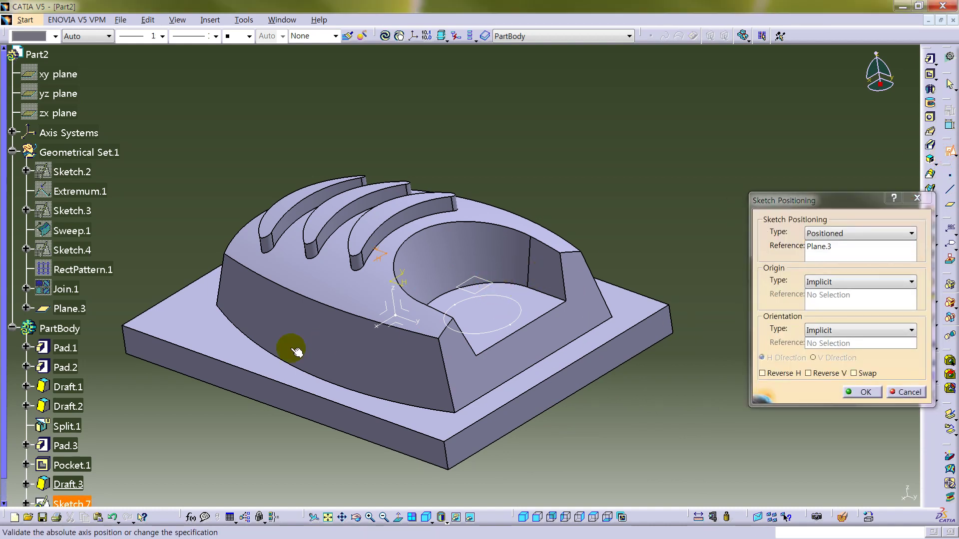